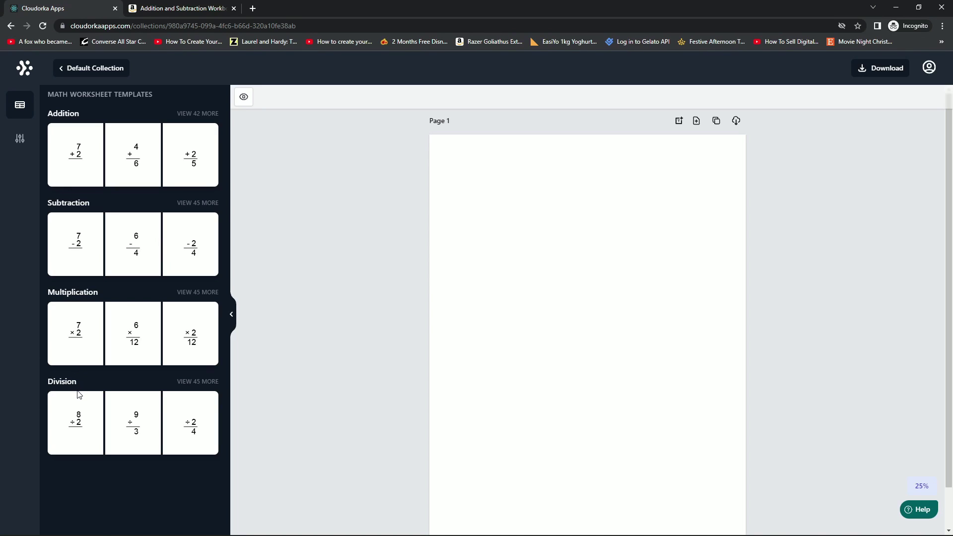
View the Addition and Subtraction Workbook listing on Amazon, and return to the Cloudorka worksheet collection.
click(181, 8)
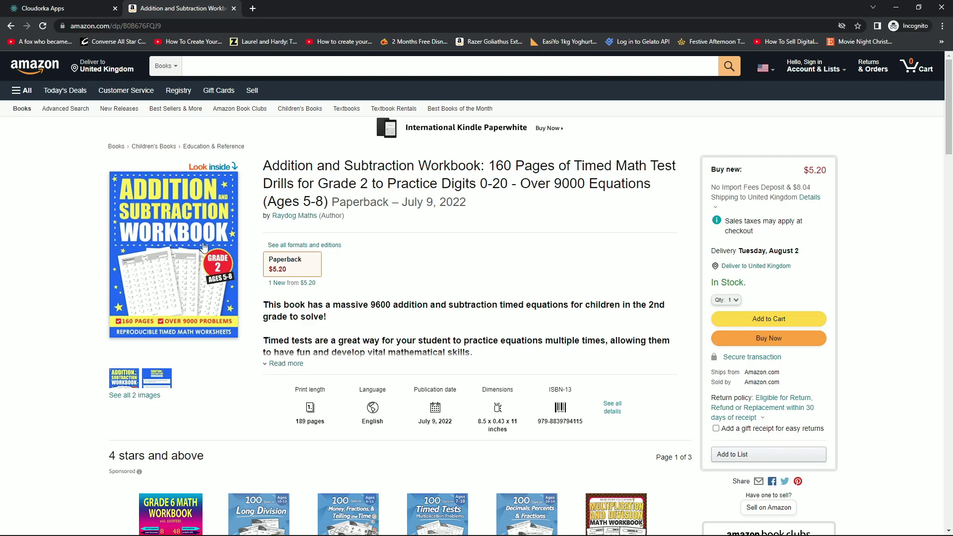
click(78, 13)
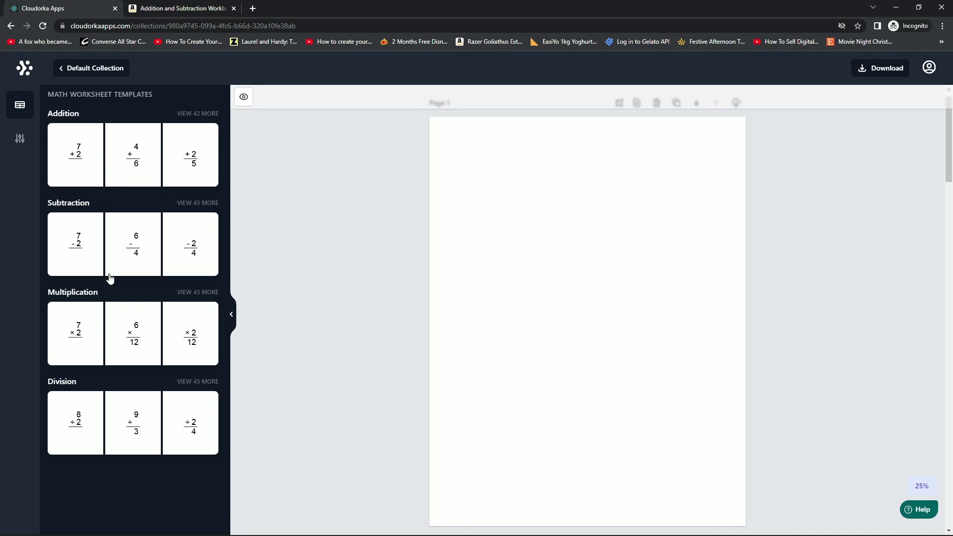
Fill page 1 with the vertical addition worksheet that has a dotted box for the missing first number.
click(203, 114)
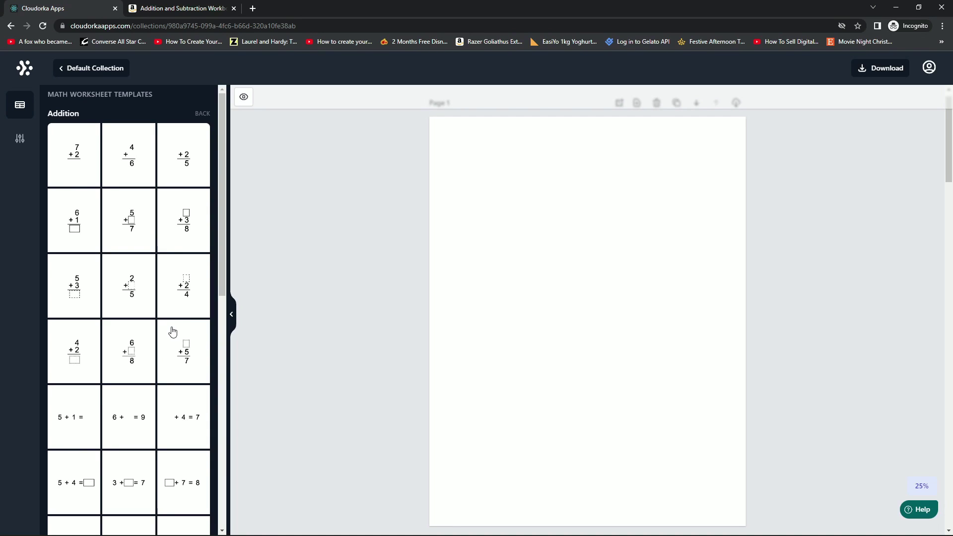
click(185, 350)
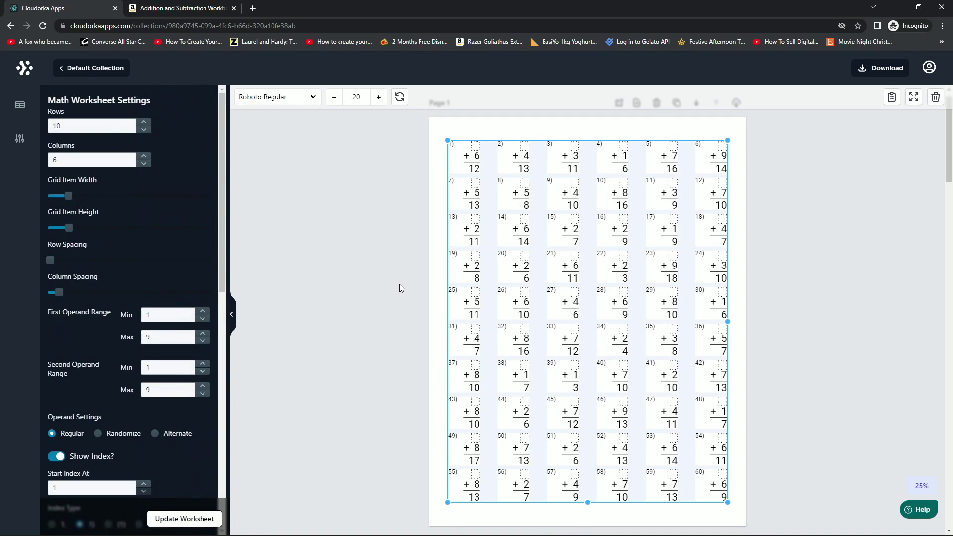
click(399, 284)
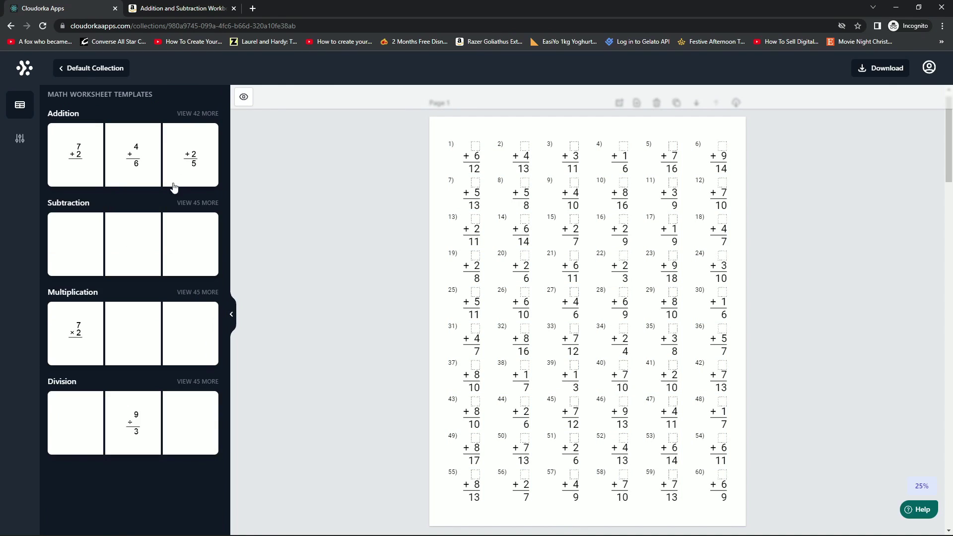
Add a second page and fill it with the vertical multiplication worksheet that has a solid box for the first number.
click(201, 292)
scroll(179, 253, down, 1)
scroll(189, 263, up, 1)
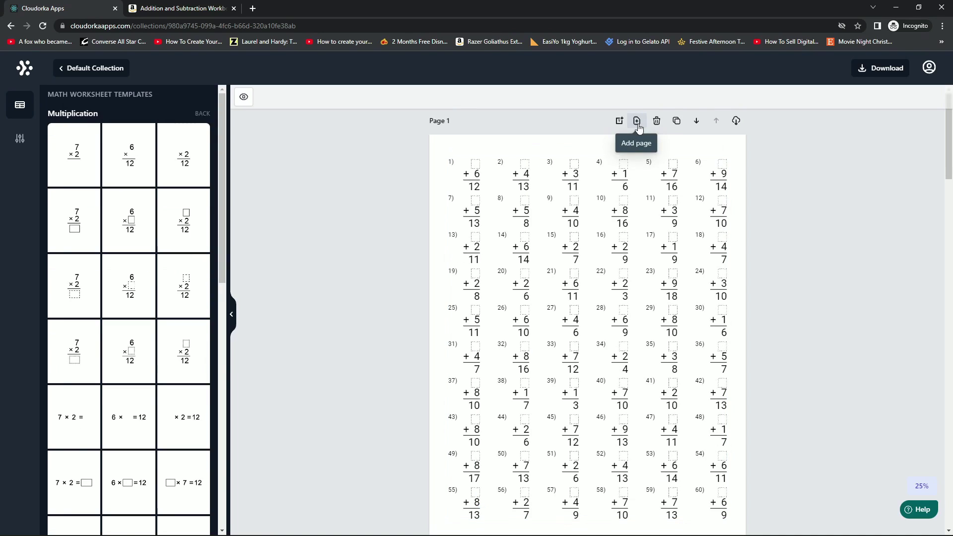
click(637, 122)
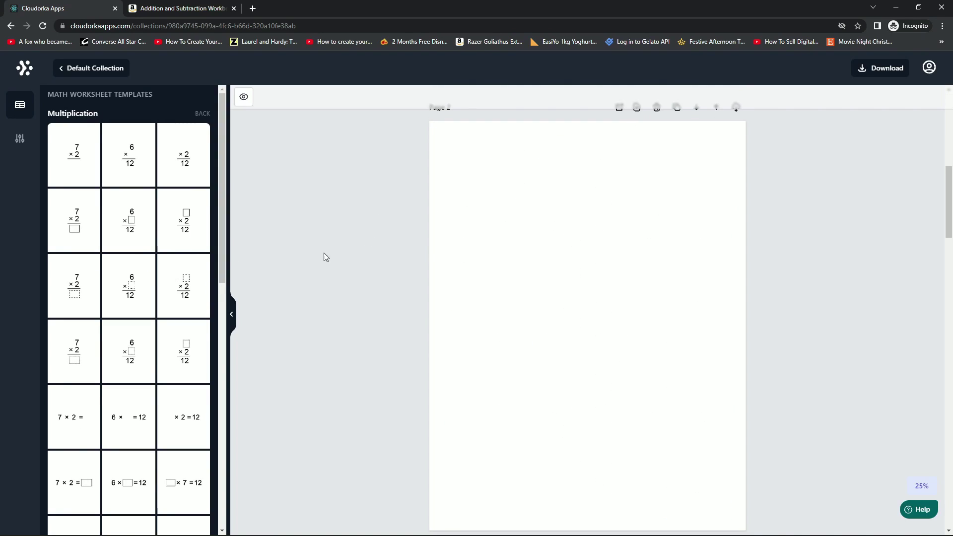
click(190, 233)
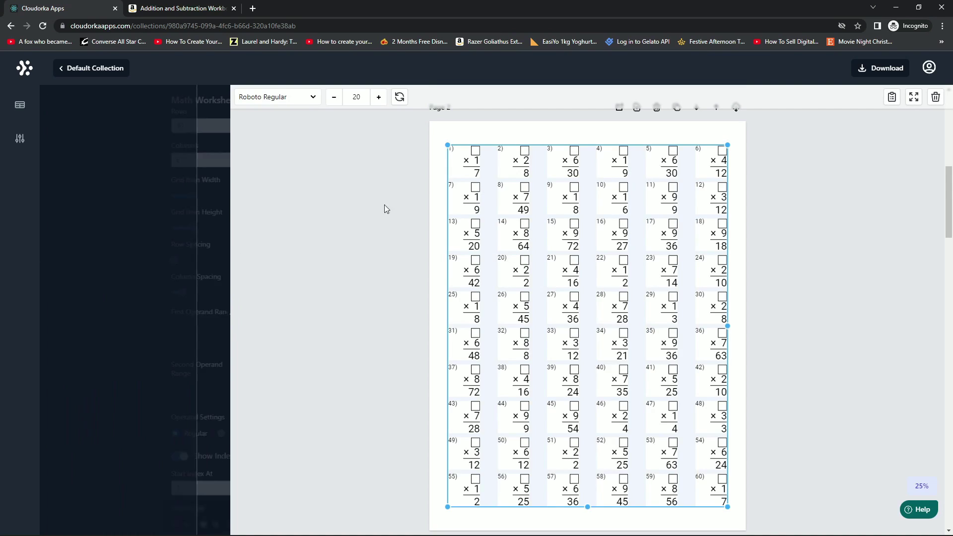
click(288, 237)
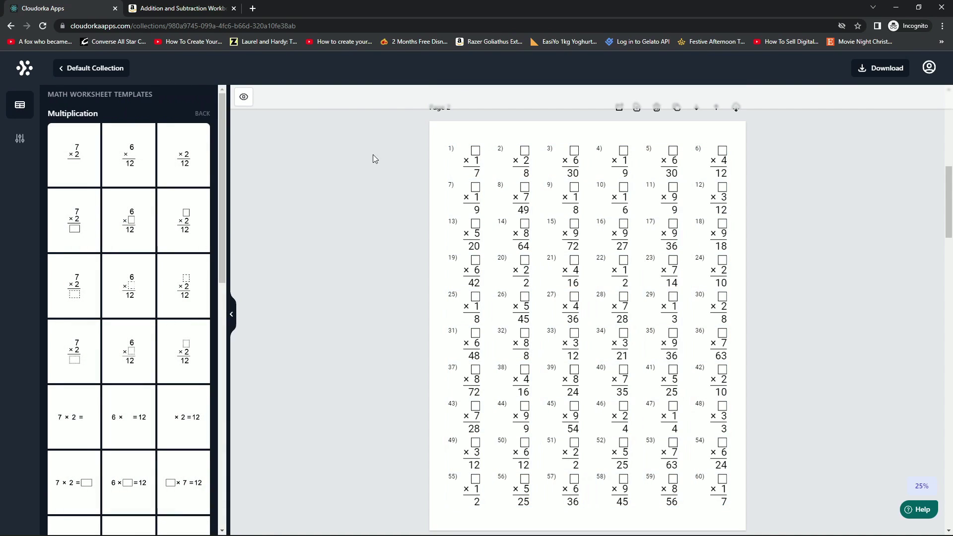
Add a third page and fill it with a worksheet from the full set of subtraction templates.
click(637, 108)
click(203, 114)
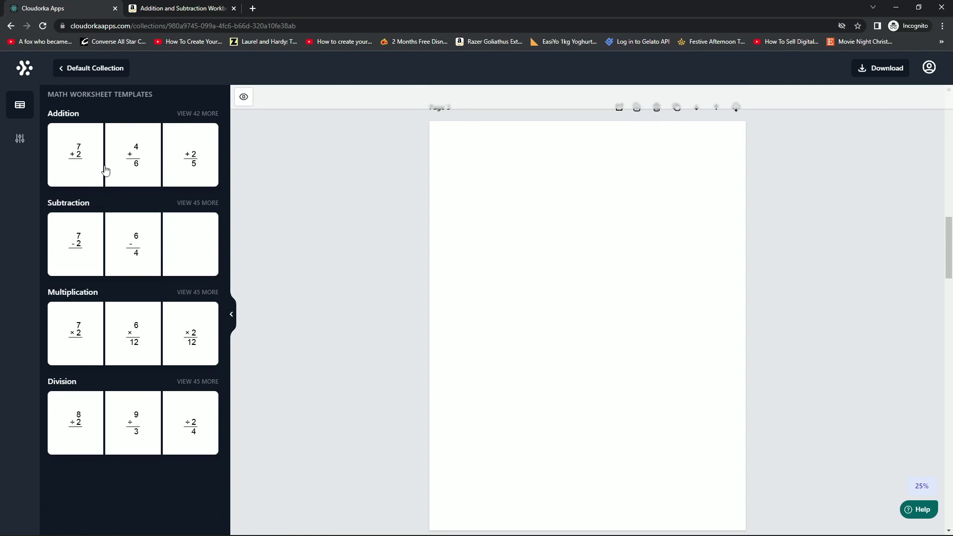
click(201, 205)
scroll(193, 211, down, 15)
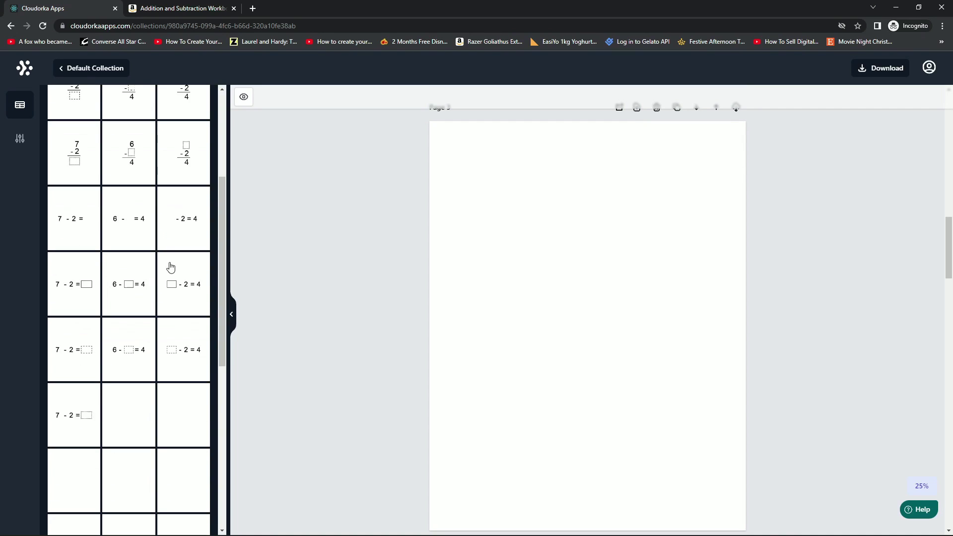
click(96, 335)
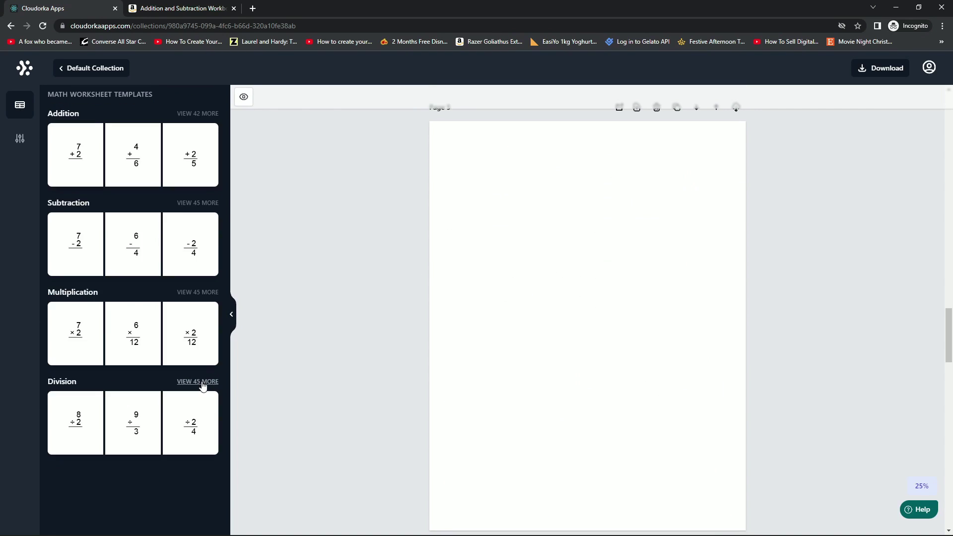
Fill page 5 with the vertical division worksheet that has solid answer boxes.
click(197, 382)
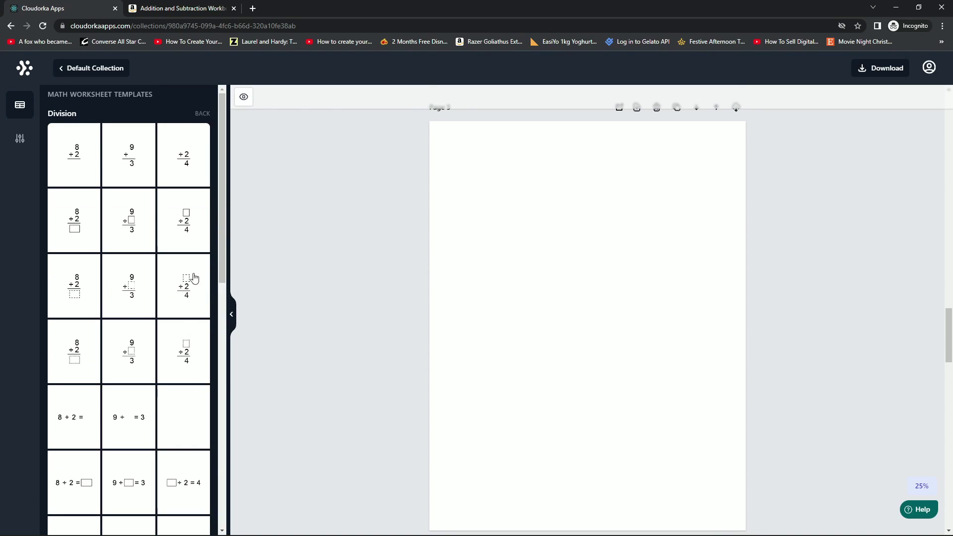
click(202, 113)
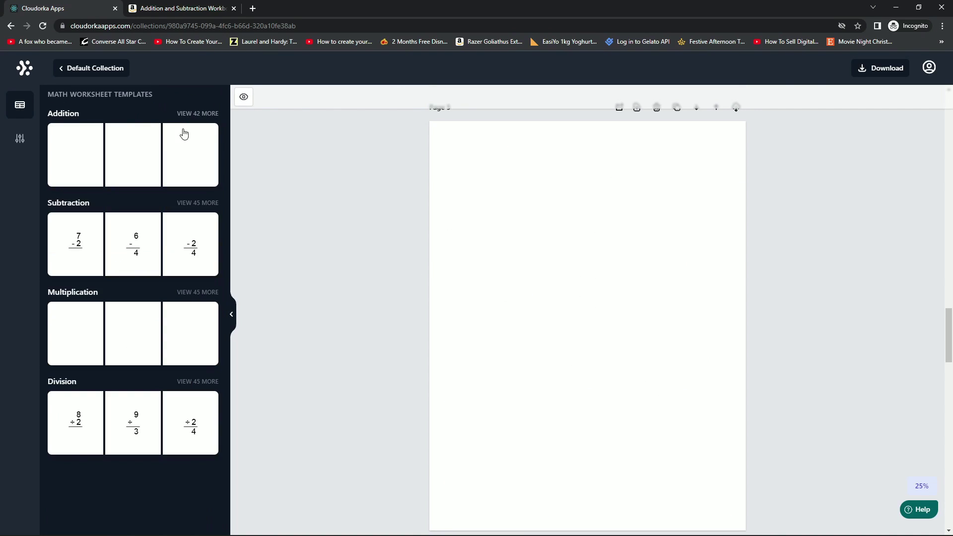
click(194, 385)
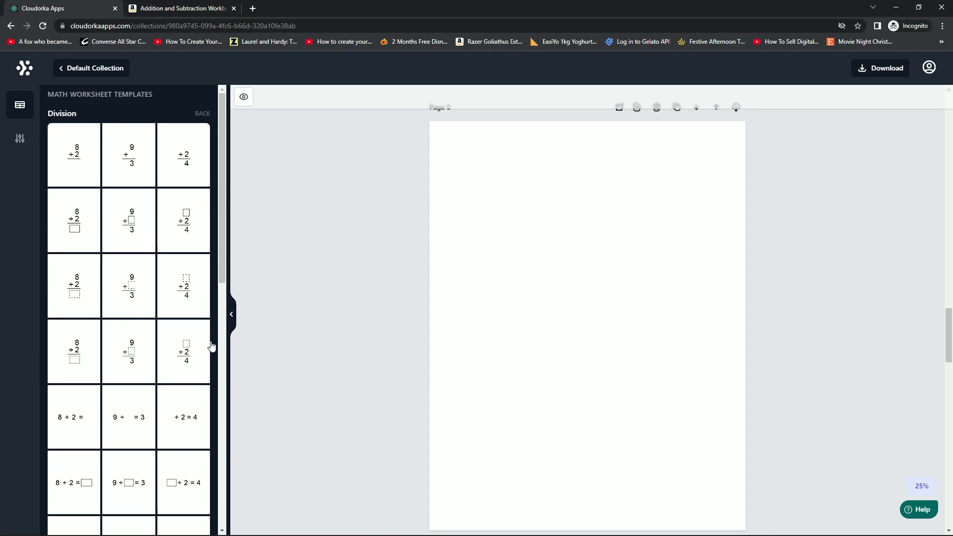
scroll(143, 281, down, 5)
scroll(150, 291, down, 1)
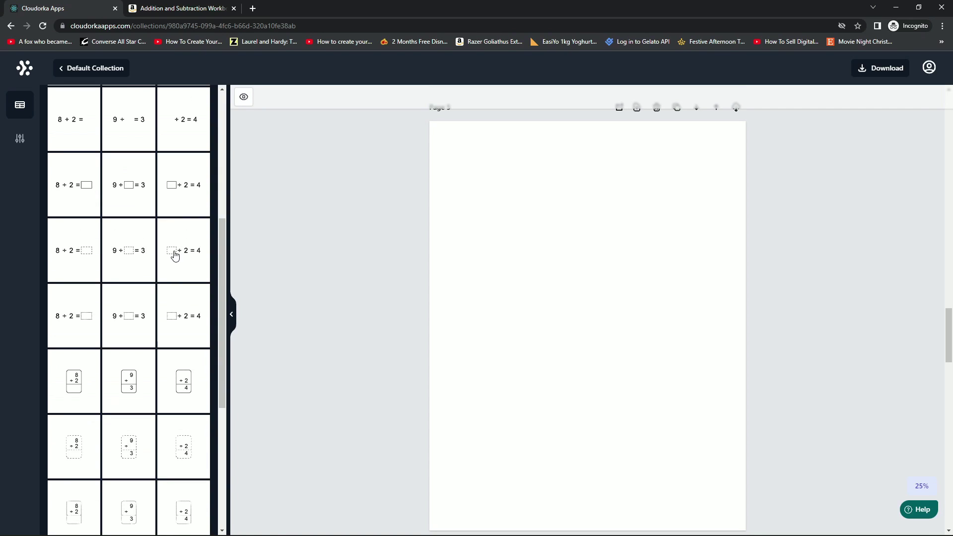
click(177, 255)
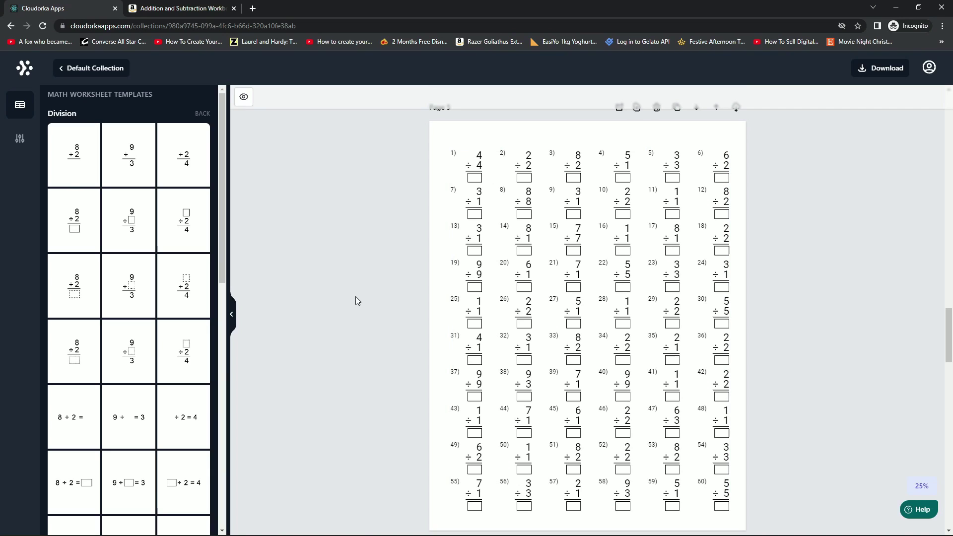
Set the division worksheet on page 5 to 8 rows and 4 columns and update it.
click(496, 278)
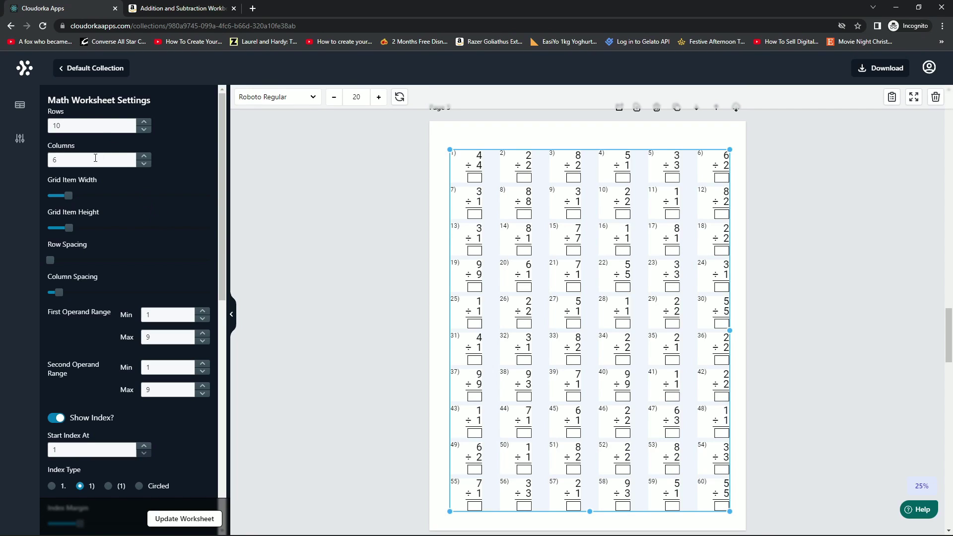
click(144, 129)
click(143, 164)
click(143, 164)
click(188, 520)
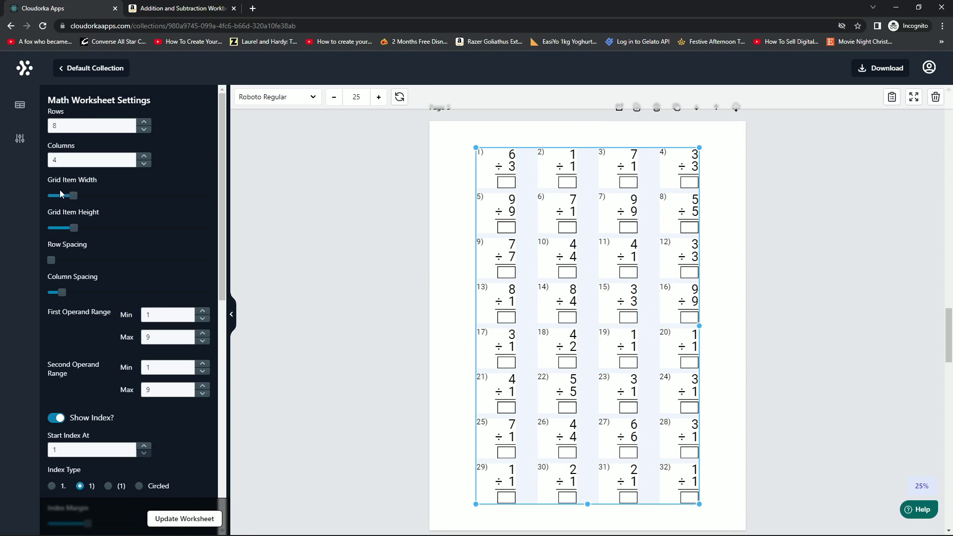
Increase the division grid's item width, item height and column spacing, and scale and centre it to fit the page.
drag(74, 195, 80, 227)
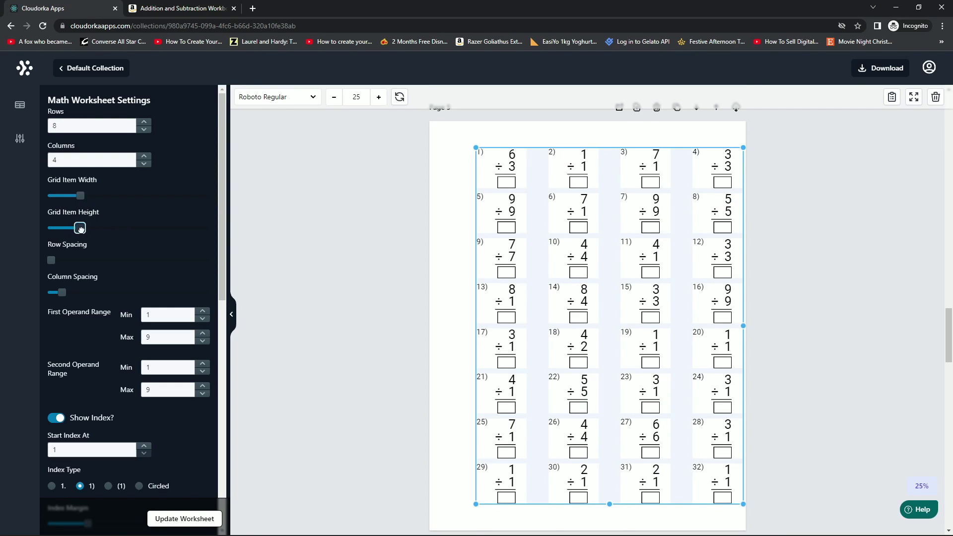
drag(62, 292, 69, 292)
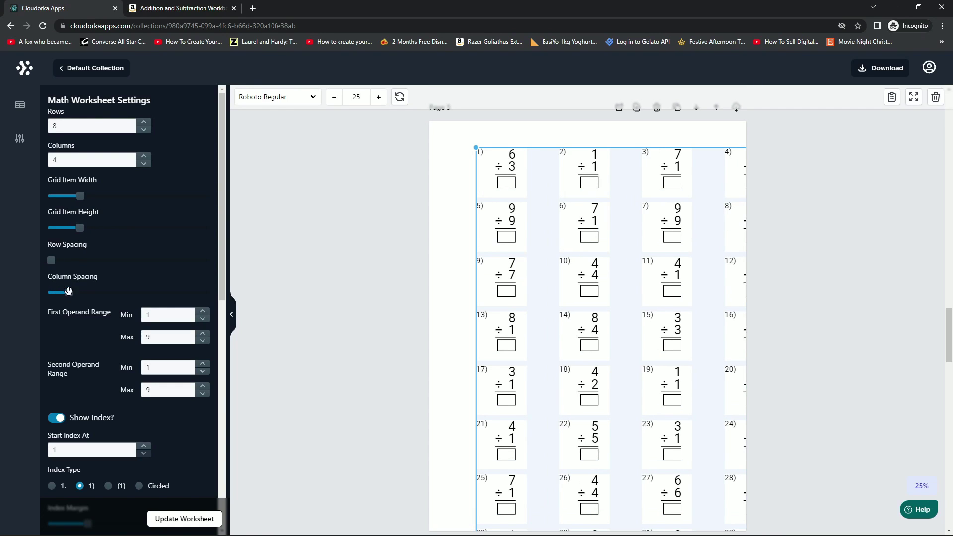
drag(461, 141, 561, 200)
drag(651, 295, 600, 231)
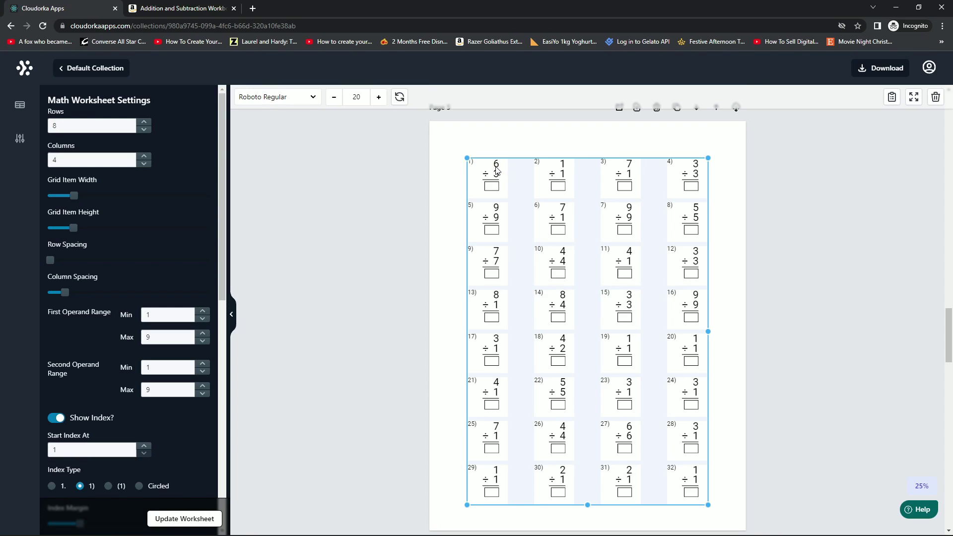
Set the first and second operand ranges to a minimum of 10 and a maximum of 20.
click(160, 318)
text(0)
drag(155, 335, 146, 339)
text(20)
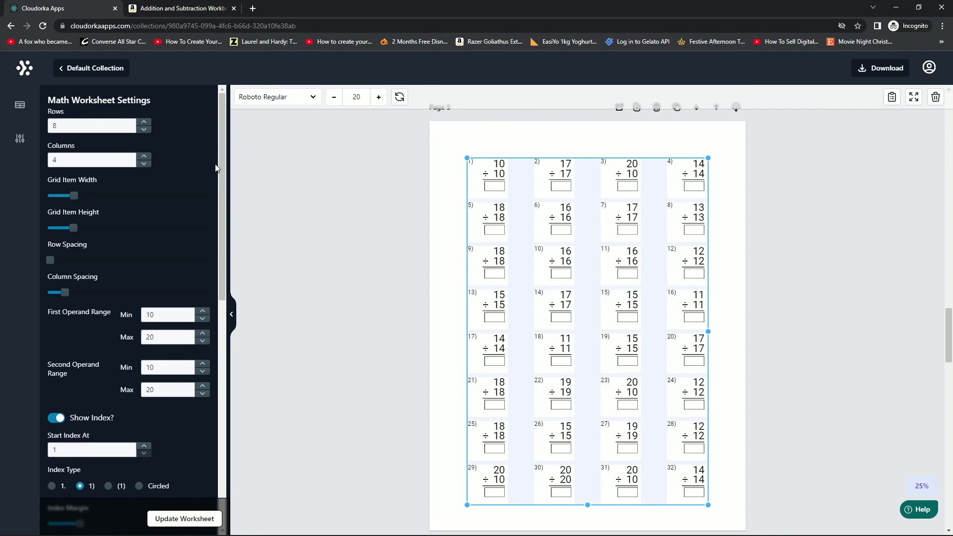
Increase the border thickness of the division worksheet's answer boxes and update the worksheet.
scroll(223, 151, down, 1)
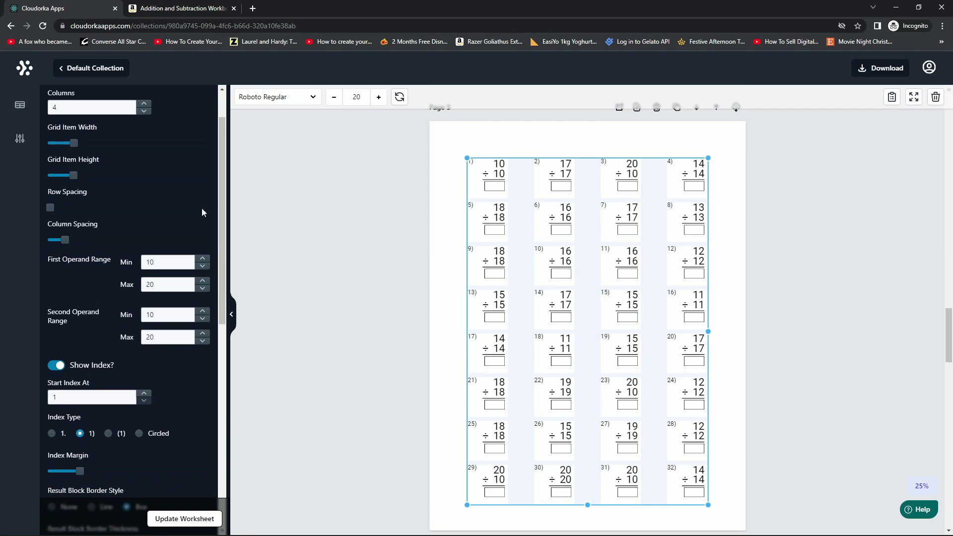
drag(225, 179, 227, 232)
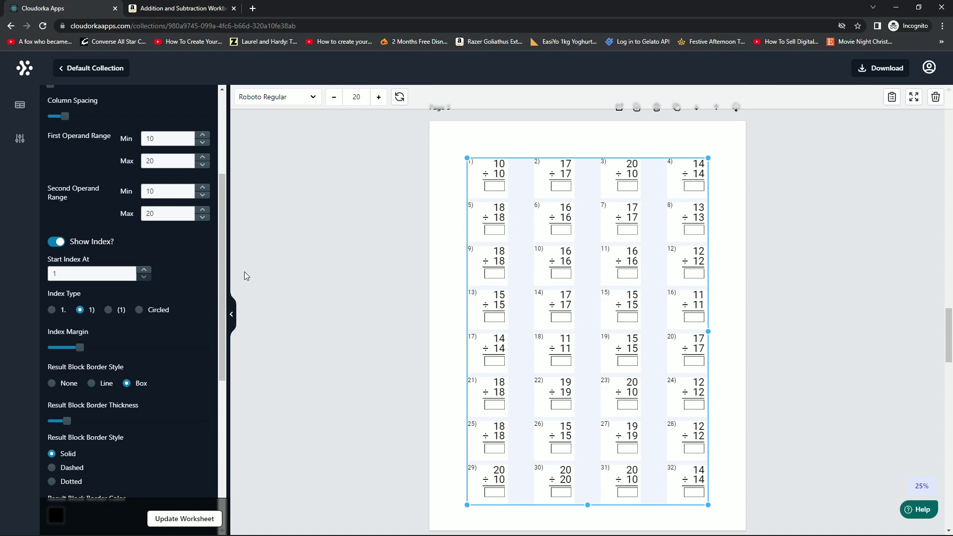
drag(222, 260, 230, 314)
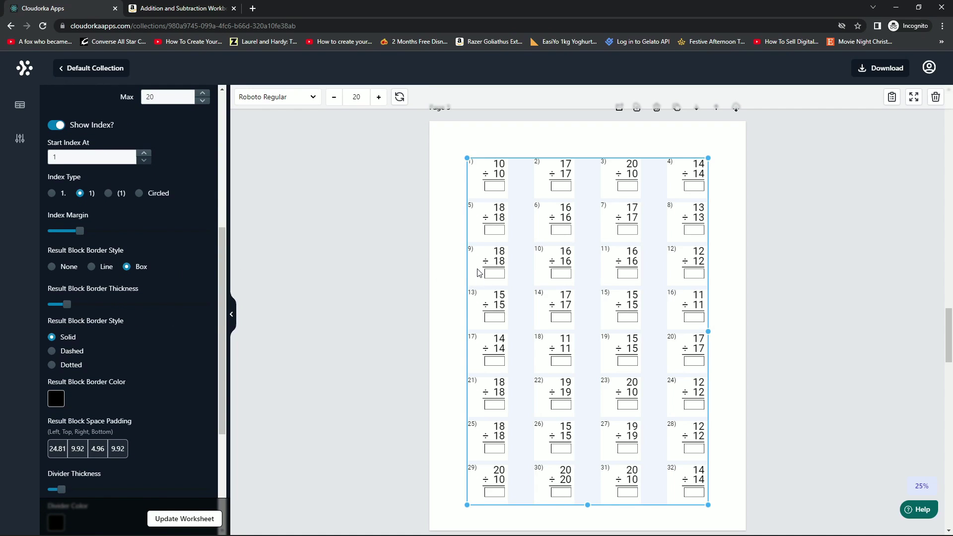
drag(67, 304, 112, 305)
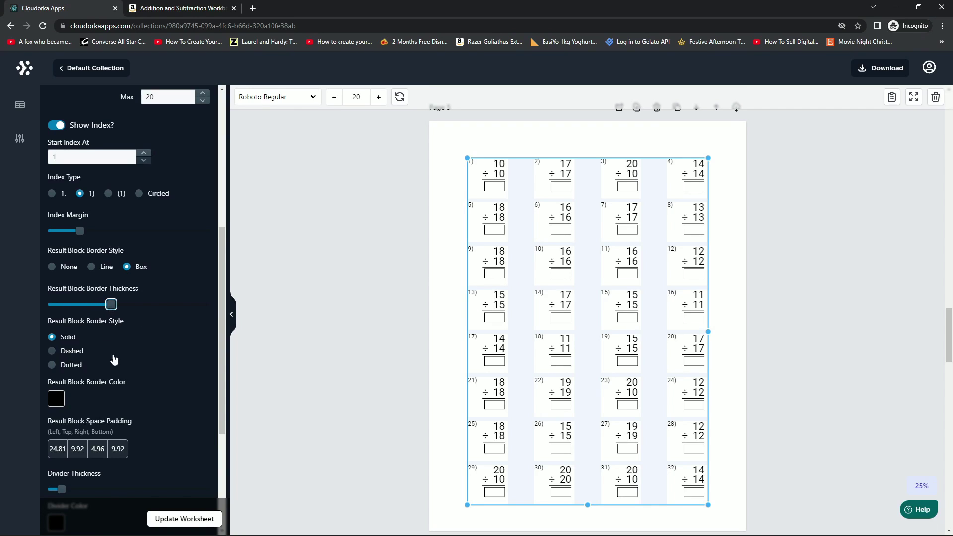
click(184, 519)
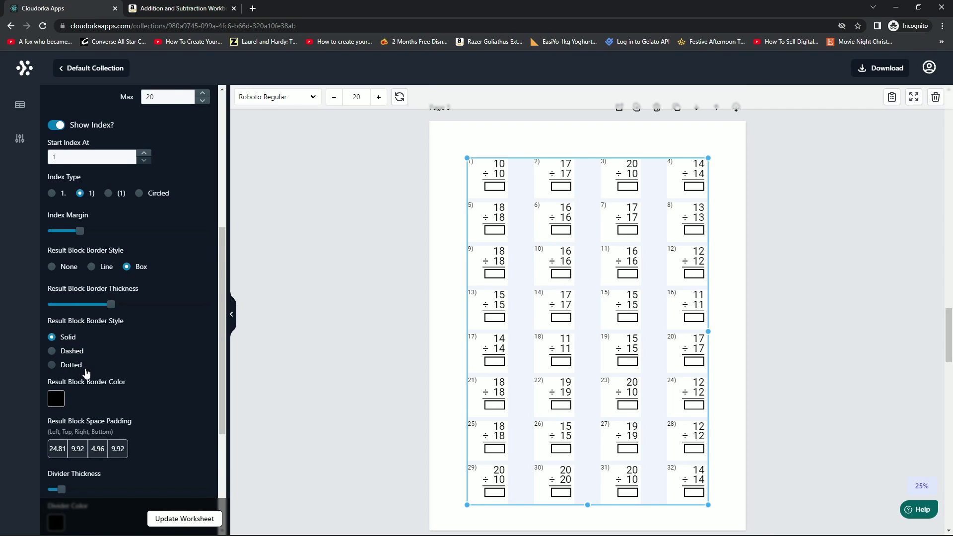
Change the answer box borders to dashed with the red colour F01212 and update the worksheet.
click(71, 353)
click(175, 518)
scroll(133, 385, down, 1)
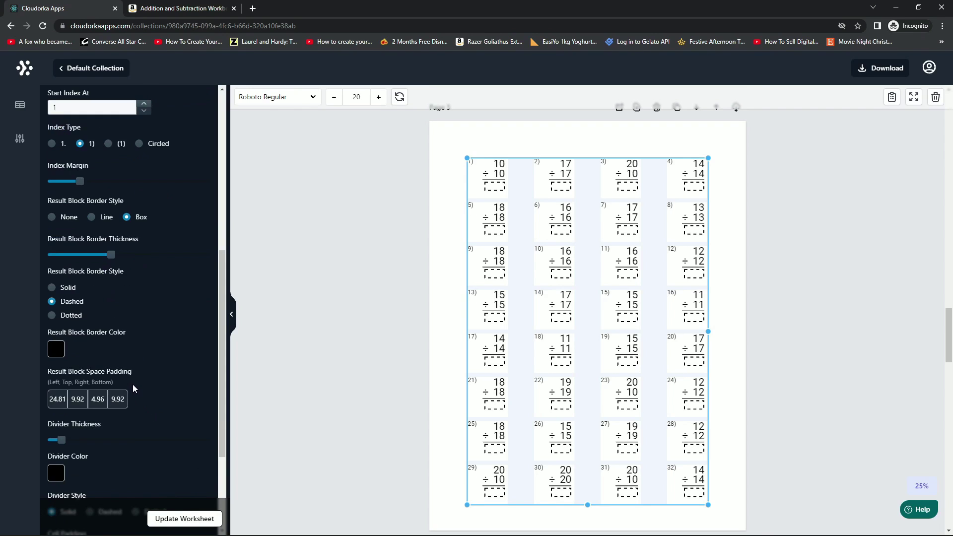
click(62, 354)
drag(164, 312, 209, 273)
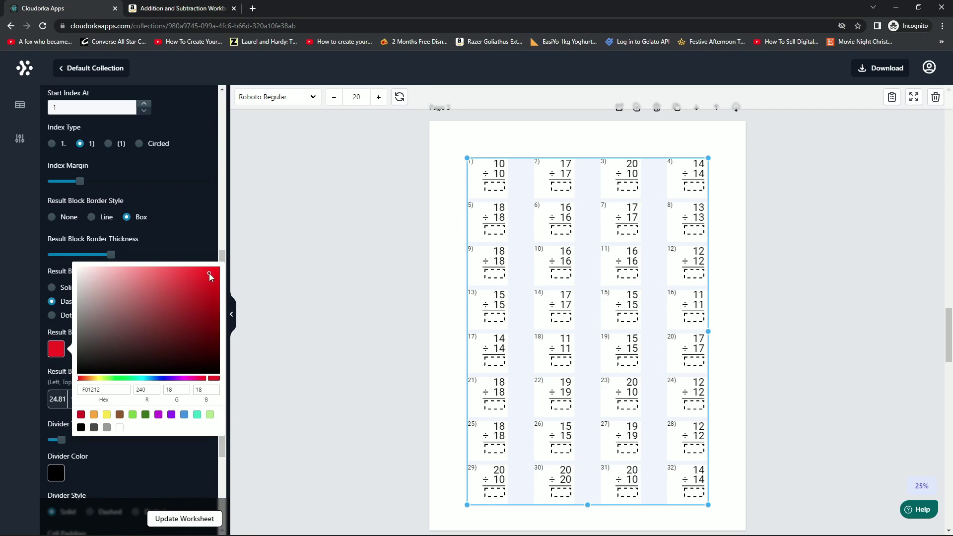
click(185, 518)
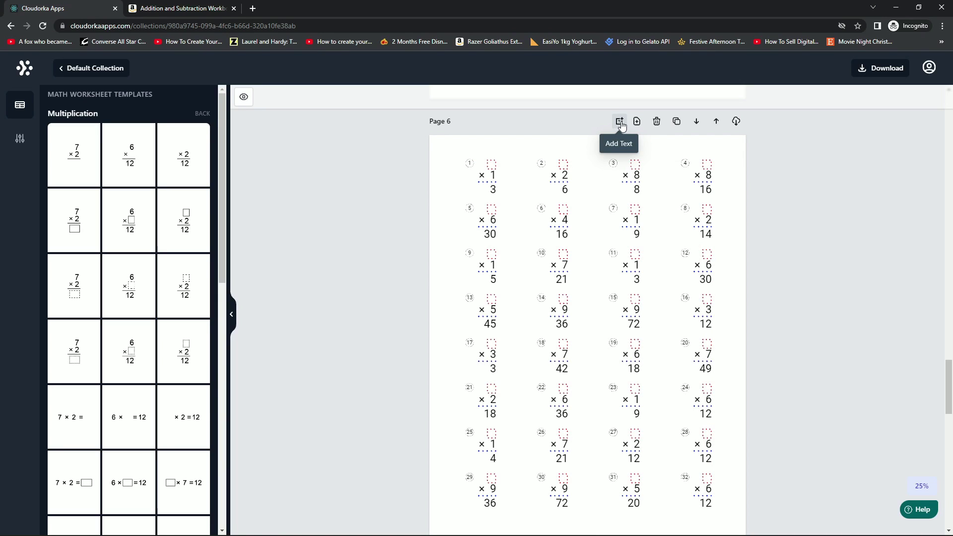
Shrink the multiplication worksheet on page 6 and move it down to leave title space above it.
click(630, 229)
drag(713, 158, 621, 235)
drag(562, 319, 594, 311)
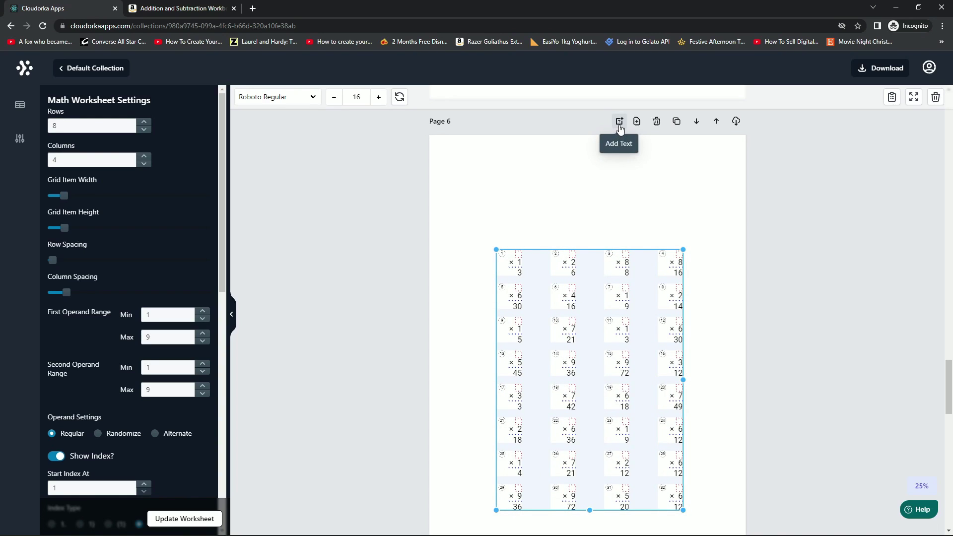
Add a text box above the multiplication worksheet on page 6, centre-align its text and centre the box on the page.
click(619, 121)
drag(484, 356, 521, 186)
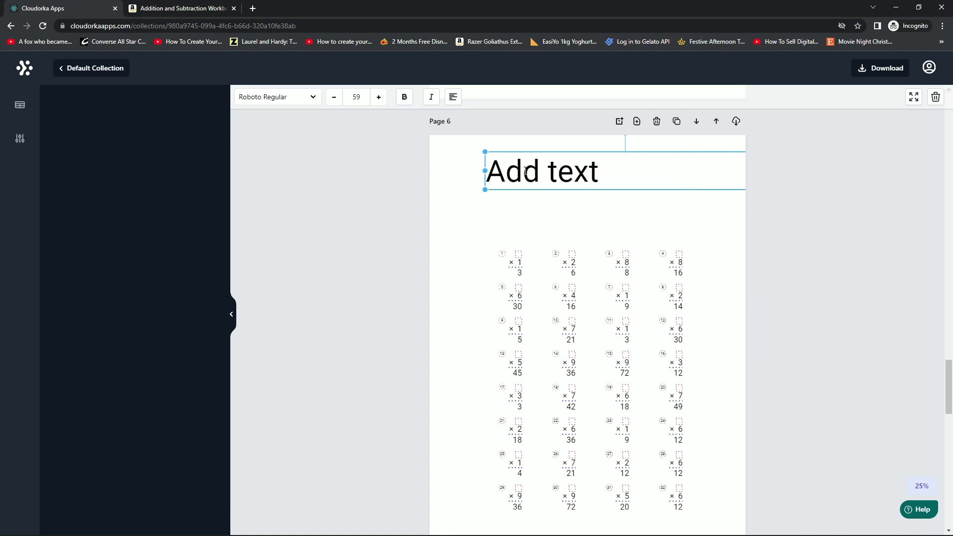
triple_click(526, 171)
click(453, 97)
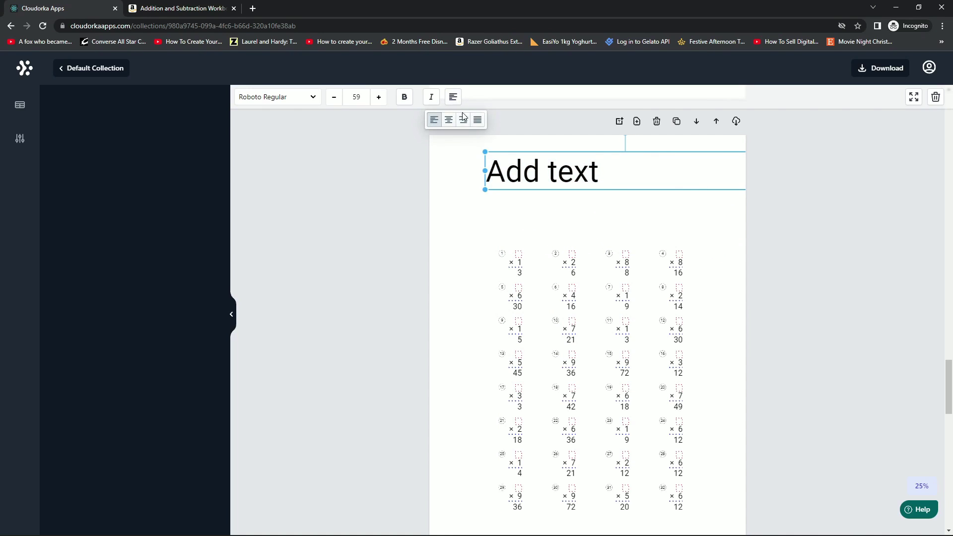
click(449, 119)
drag(692, 188, 654, 172)
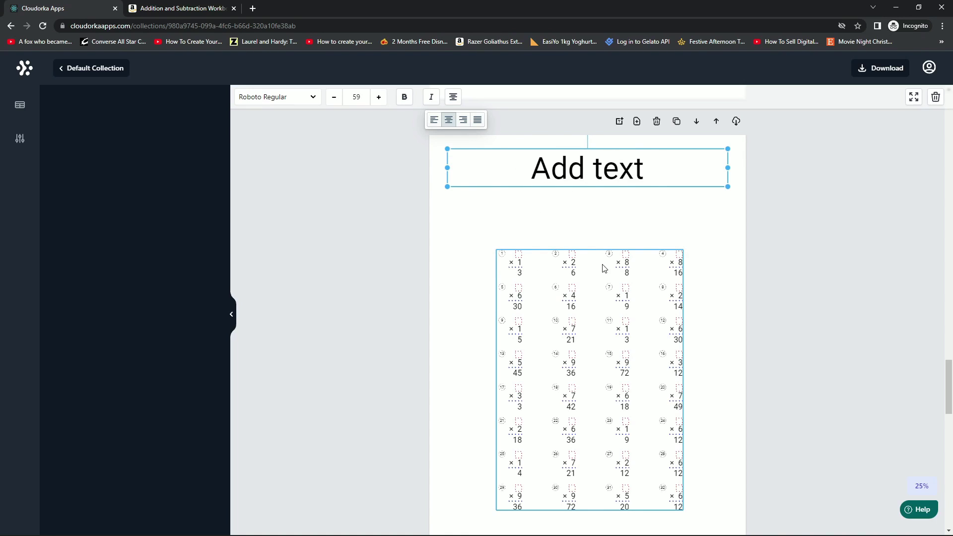
Change the page 6 multiplication worksheet's font to Annie Use Your Telescope and set its text size to 20.
click(638, 317)
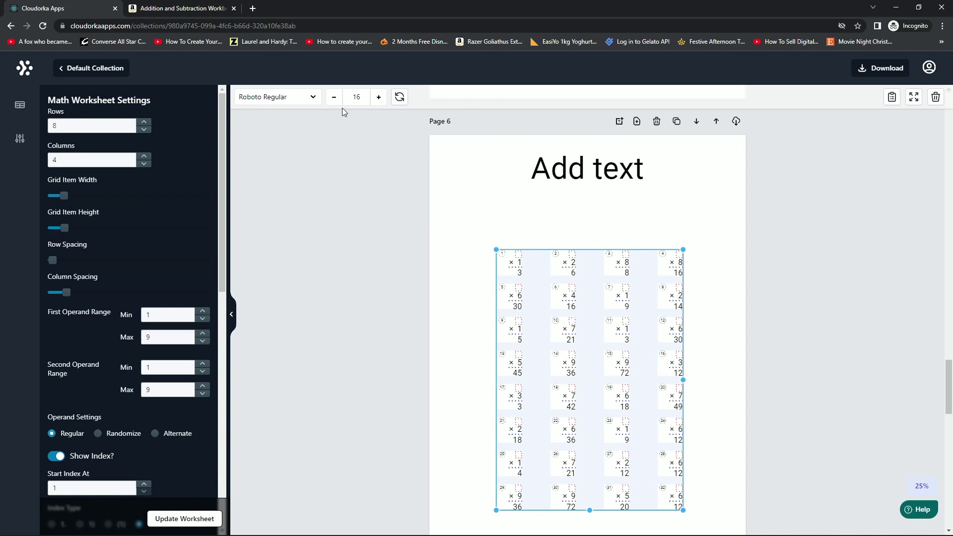
click(379, 100)
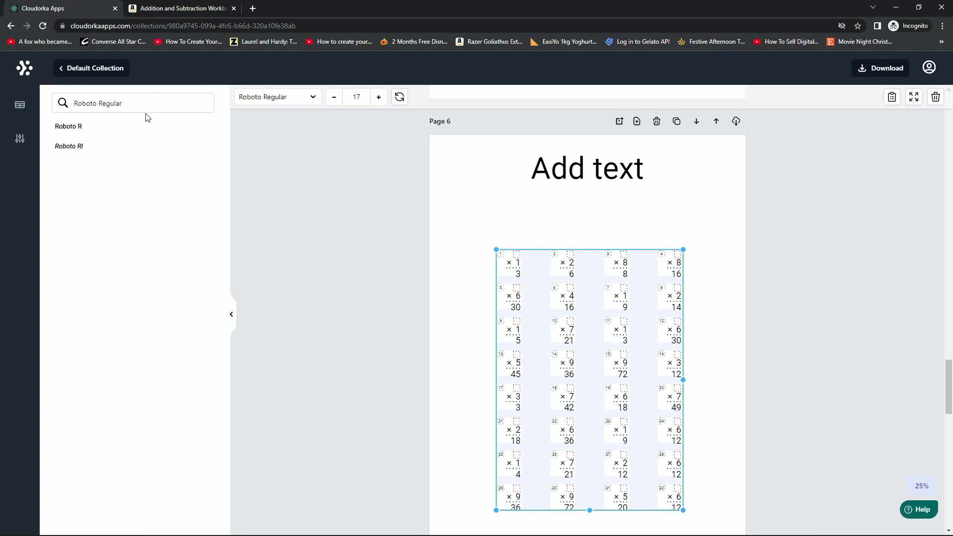
scroll(164, 218, down, 10)
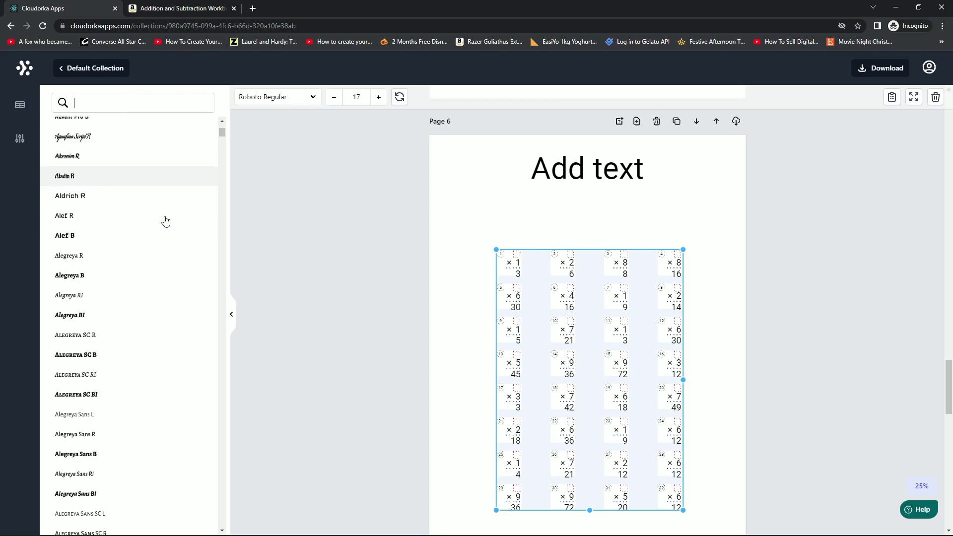
text(ann)
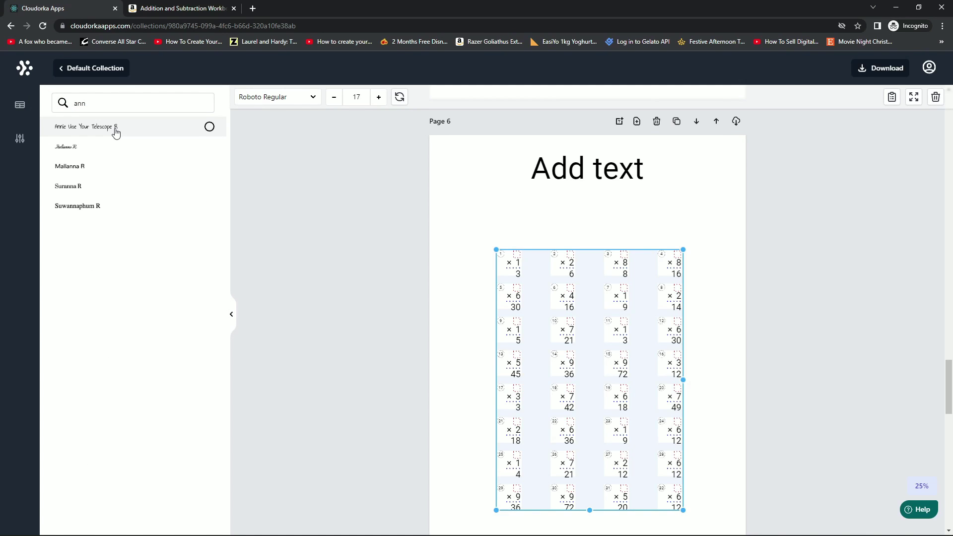
click(115, 130)
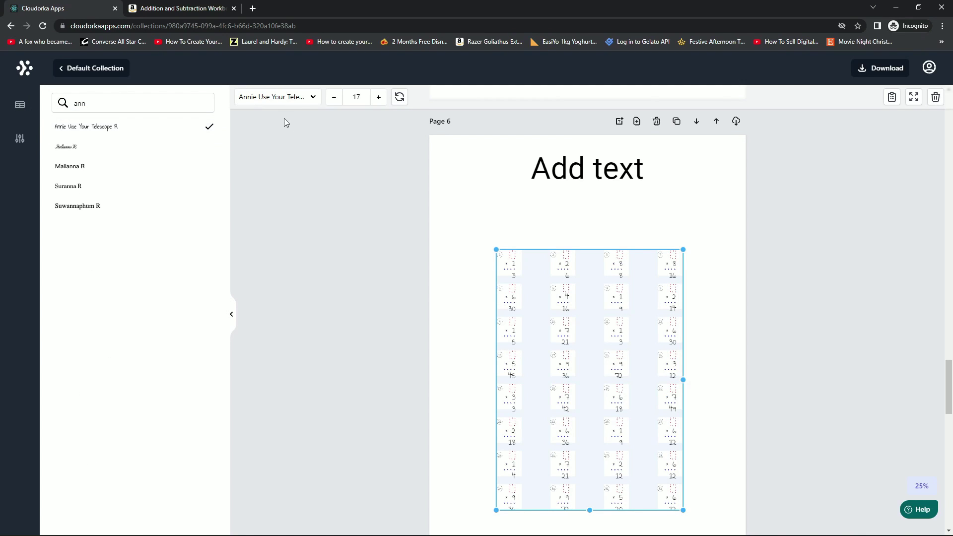
click(379, 98)
click(379, 98)
click(378, 98)
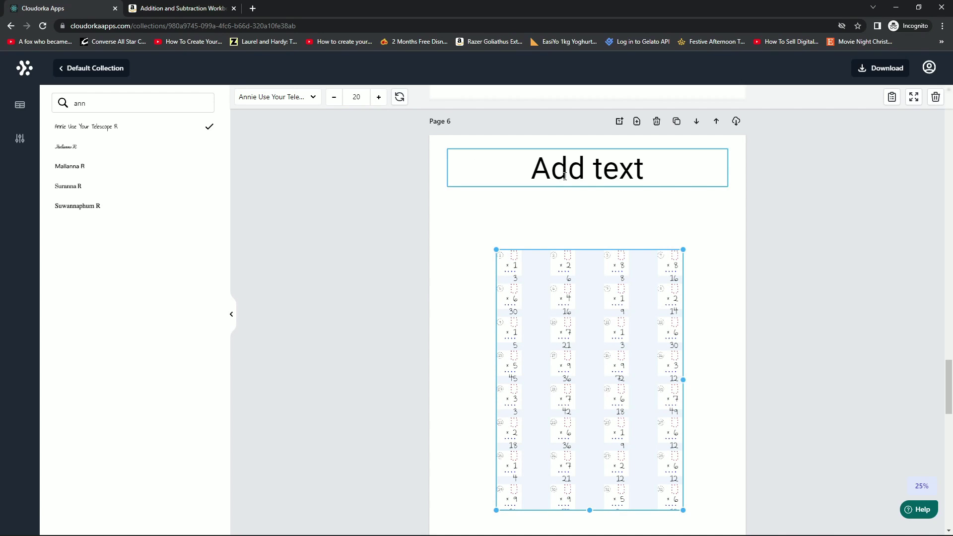
Change the page 6 title to "Timed test (multiplication)" in the Annie Use Your Telescope font.
click(526, 170)
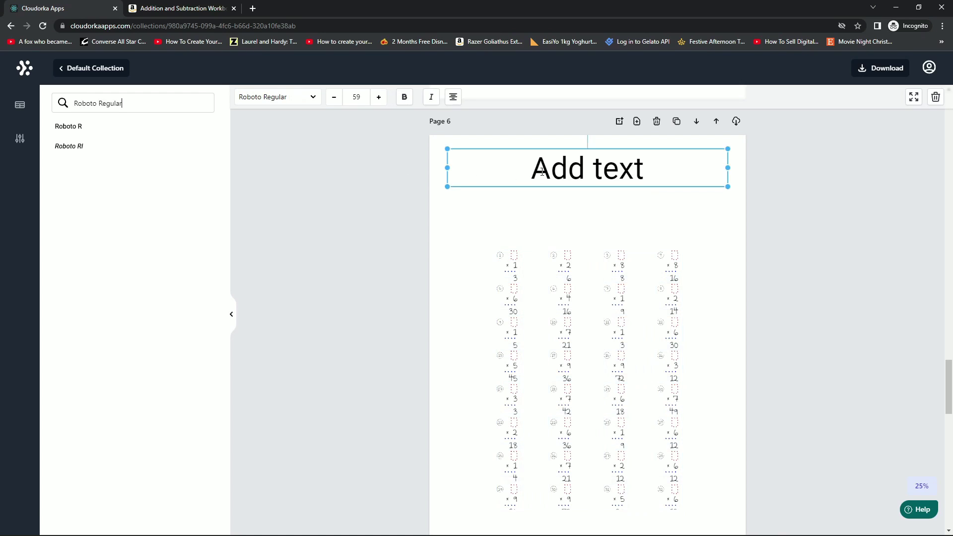
double_click(526, 170)
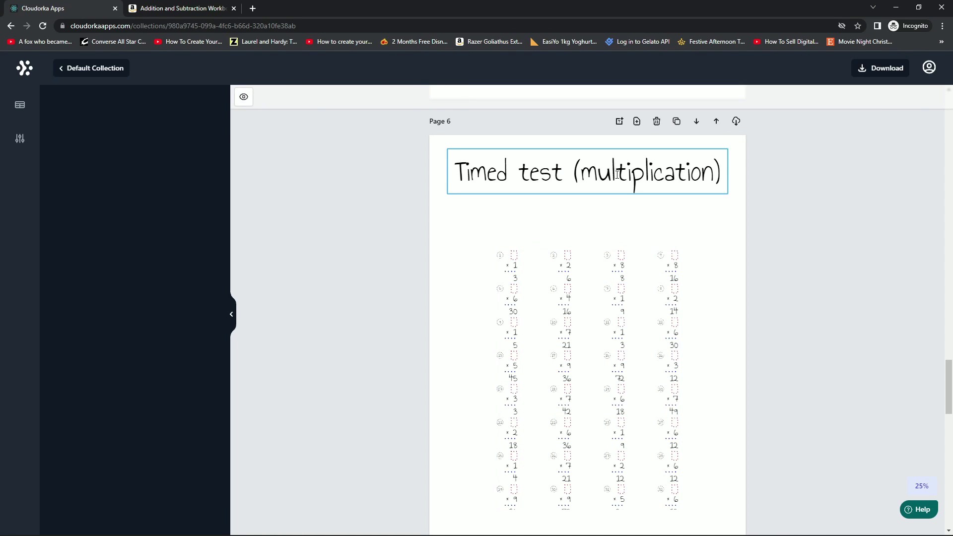
click(617, 175)
Move the multiplication worksheet up beneath the title, enlarge it to fill the rest of page 6 and centre it horizontally.
click(638, 306)
drag(639, 306, 672, 272)
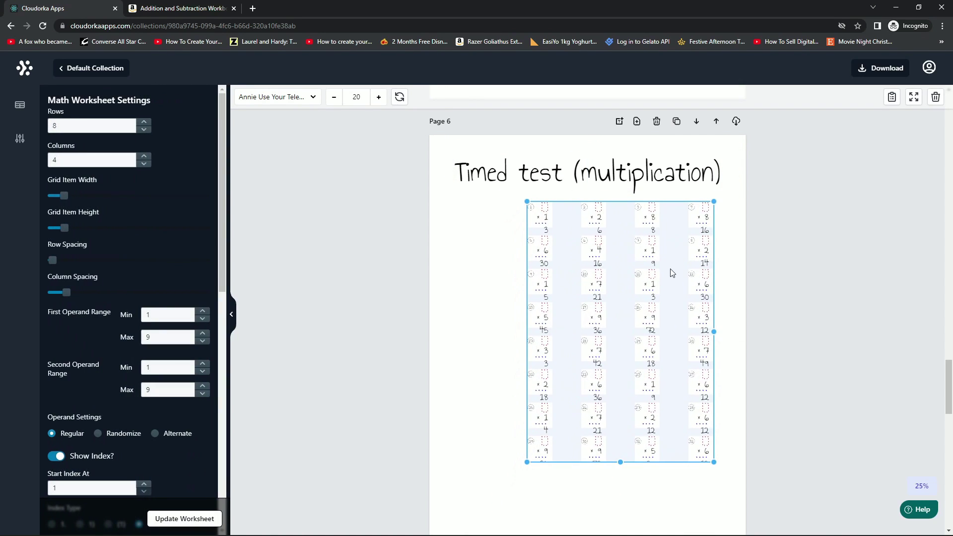
scroll(743, 394, down, 1)
drag(527, 413, 471, 478)
drag(606, 326, 607, 325)
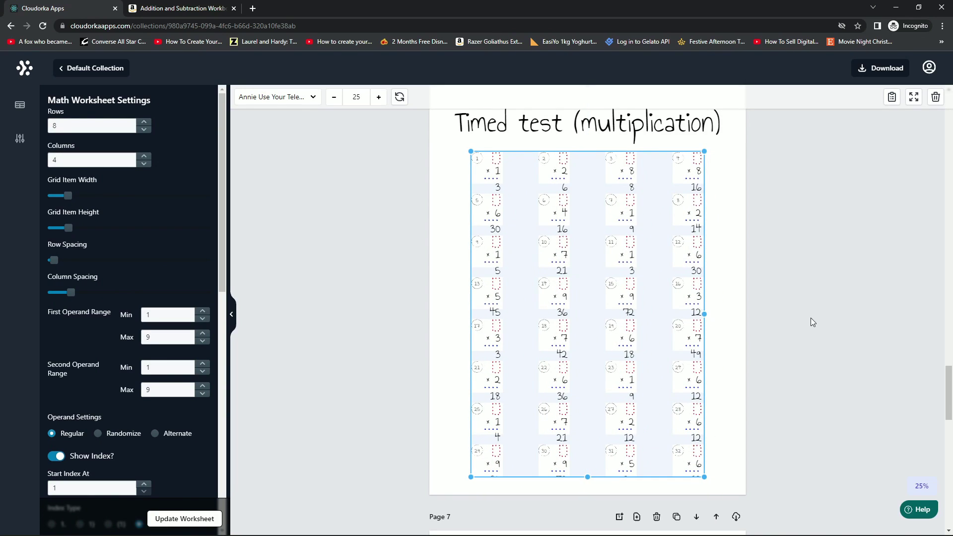
click(785, 333)
Duplicate the timed multiplication test page five times, creating pages 7 to 11.
scroll(785, 343, up, 1)
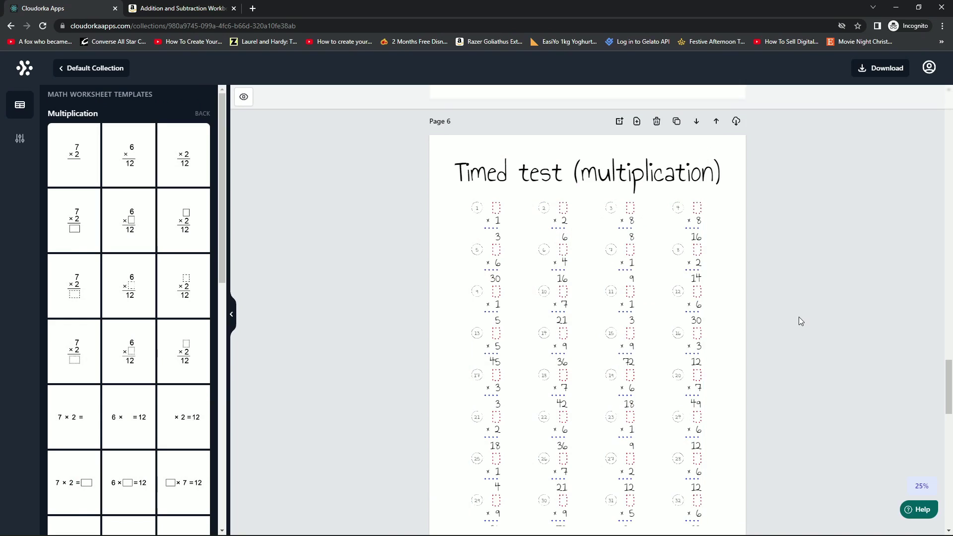
scroll(793, 398, up, 1)
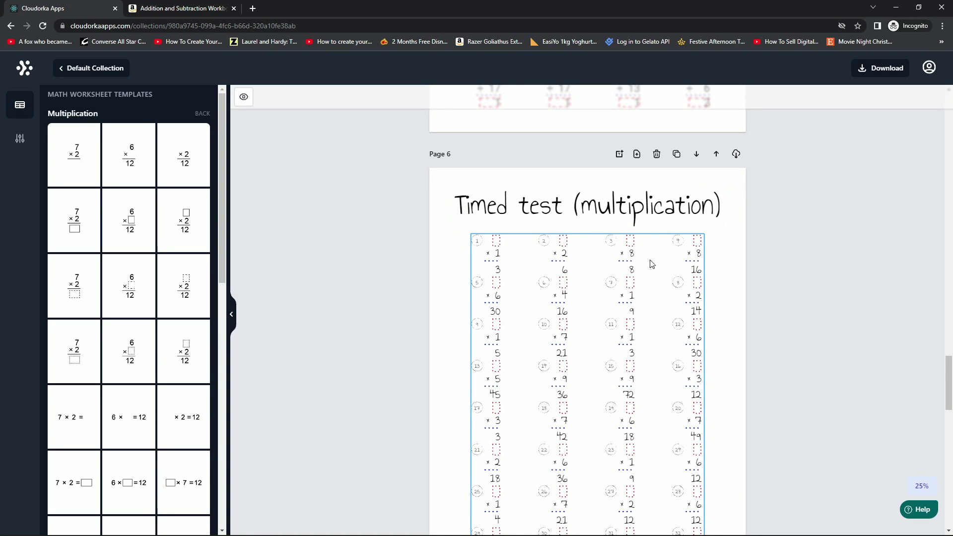
click(676, 155)
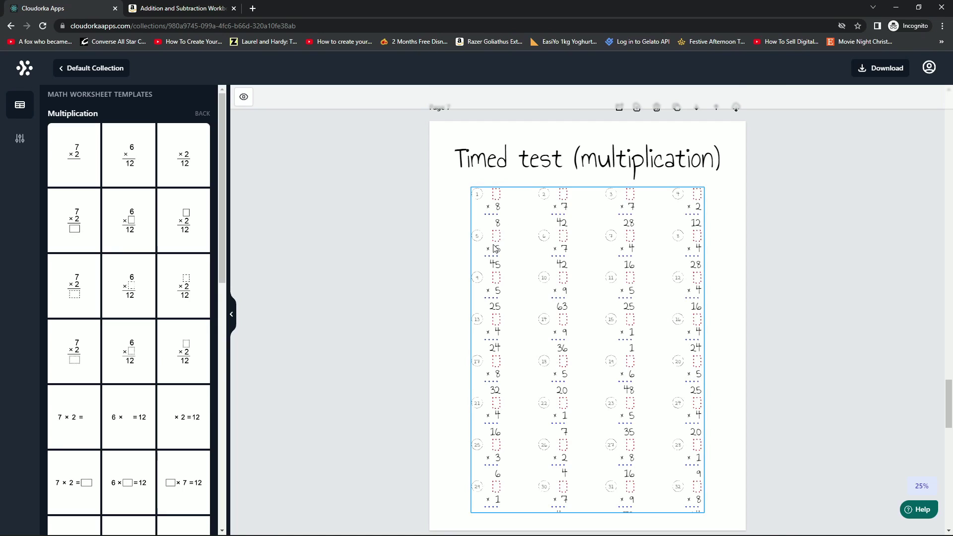
scroll(686, 298, up, 1)
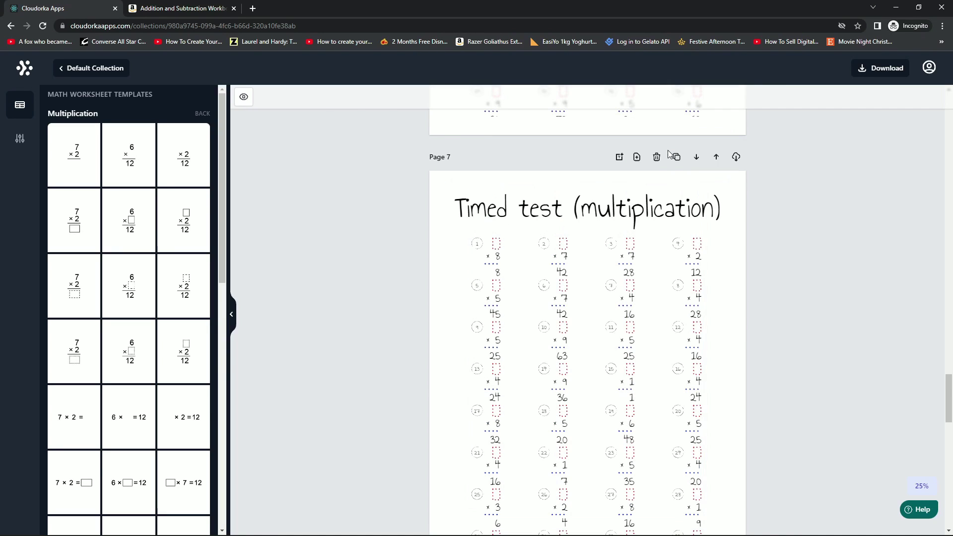
click(677, 158)
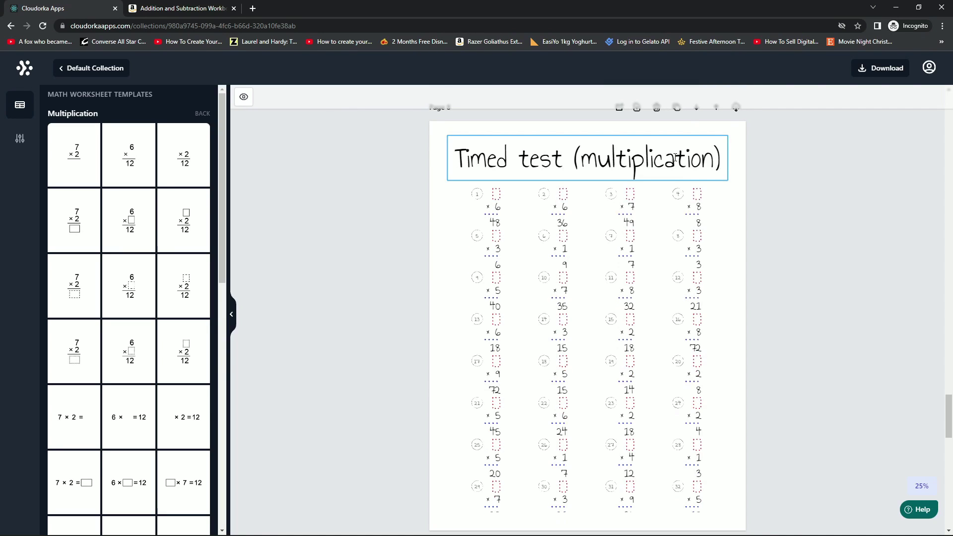
click(678, 111)
click(678, 111)
click(677, 110)
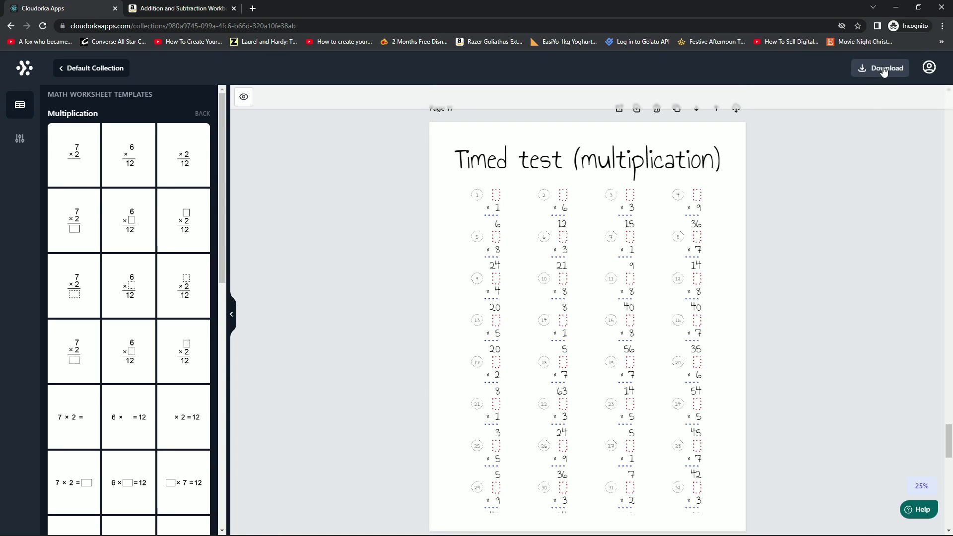
Review the duplicated timed test pages and download the workbook as a PDF.
scroll(645, 219, up, 4)
scroll(644, 219, up, 3)
scroll(594, 191, down, 5)
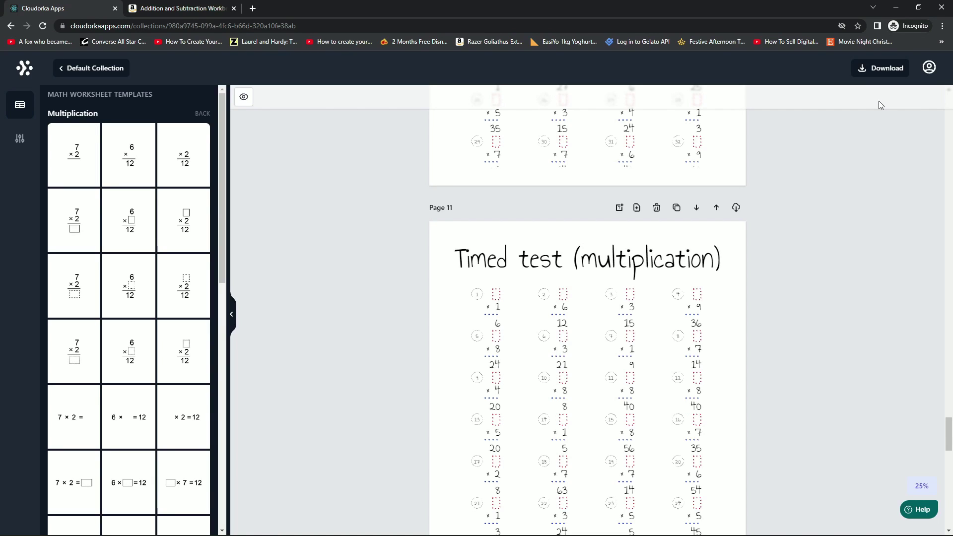
click(879, 76)
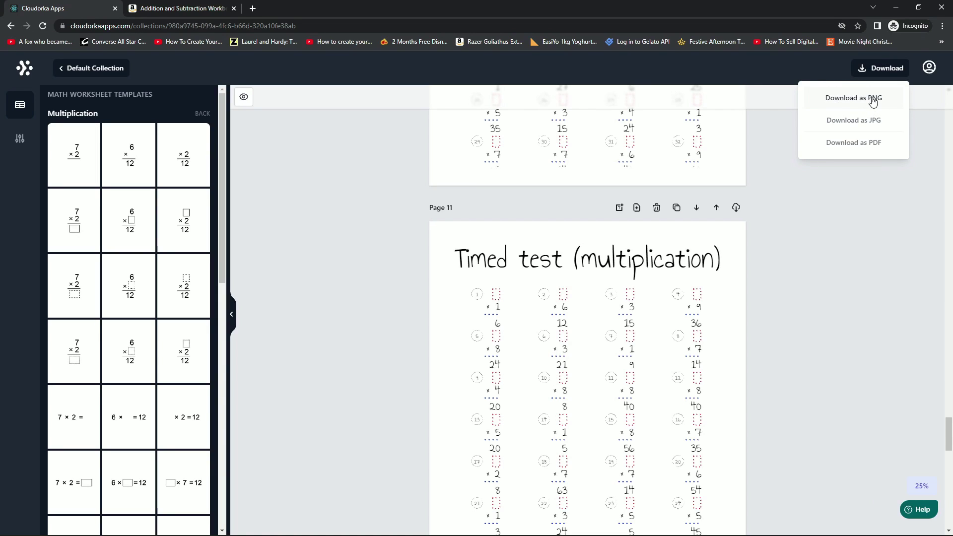
click(863, 148)
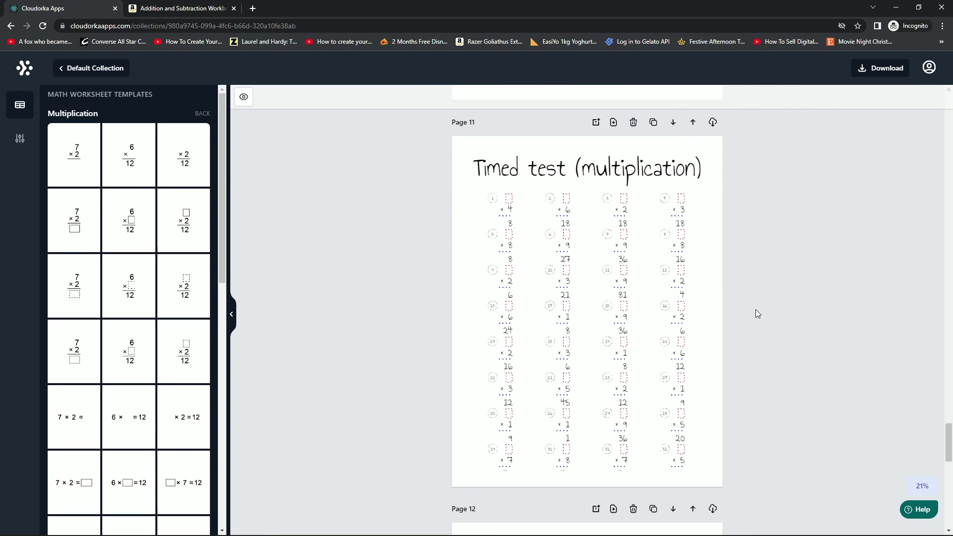
Regenerate the problems of the multiplication worksheet on page 11 several times.
click(630, 305)
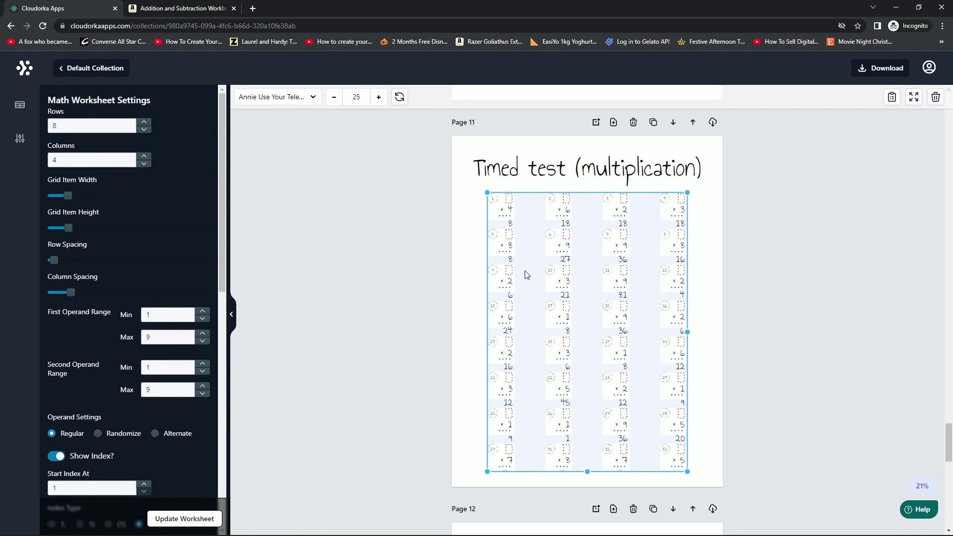
click(399, 98)
click(399, 99)
click(399, 99)
click(400, 99)
click(399, 99)
click(399, 99)
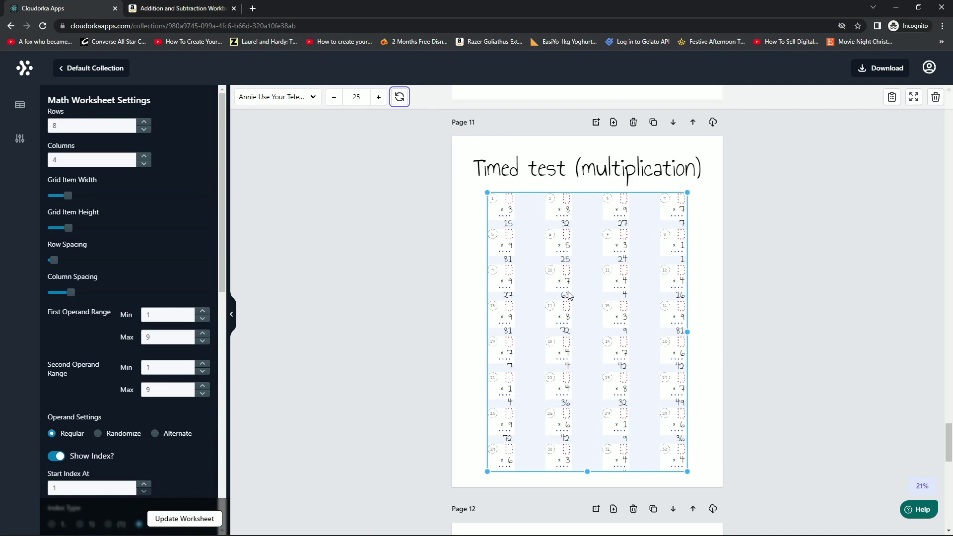
click(781, 313)
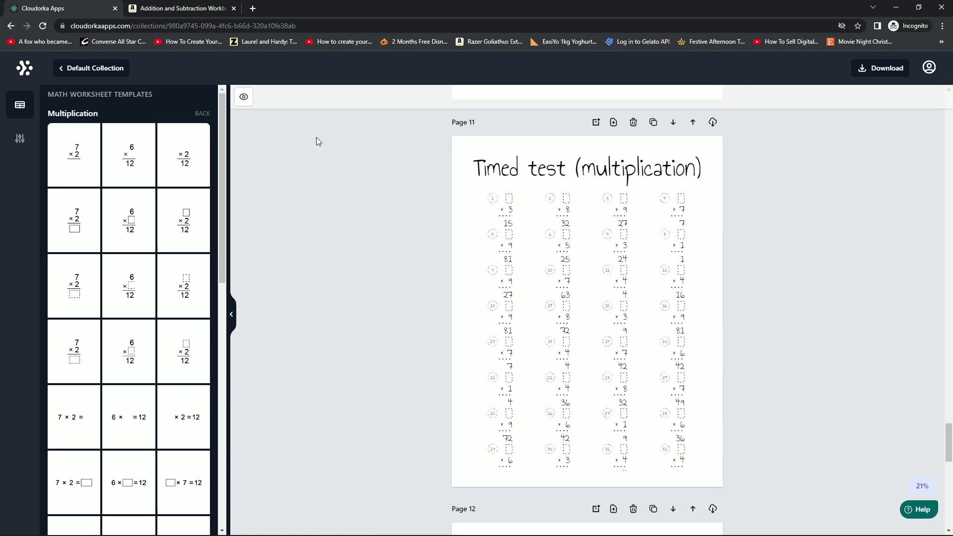
Generate the solutions preview for the workbook, return to the collection and view the solutions pages at its end.
click(244, 99)
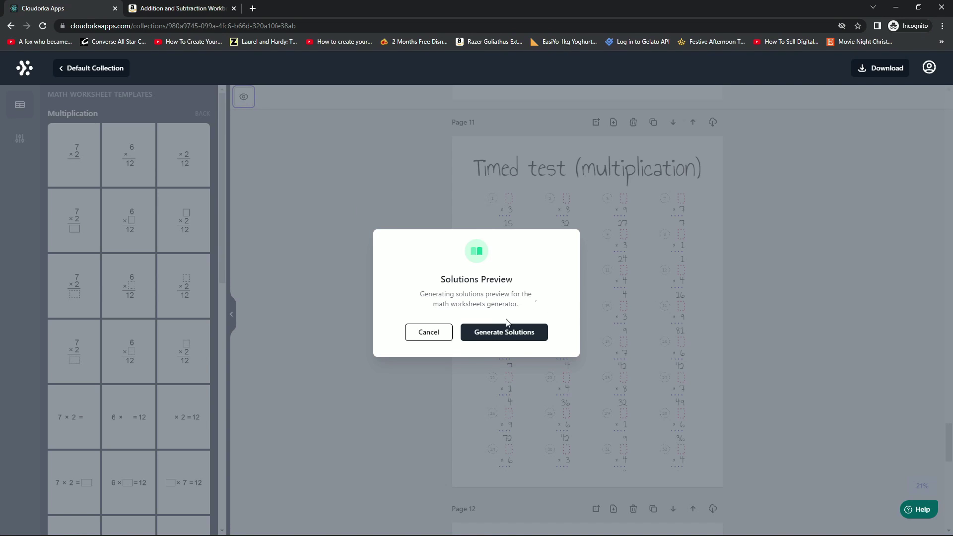
click(510, 334)
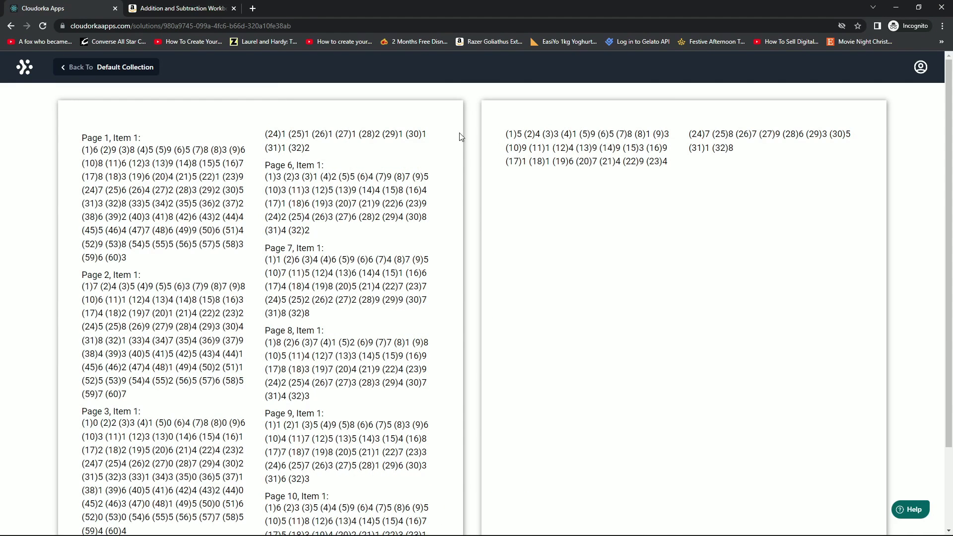
click(157, 74)
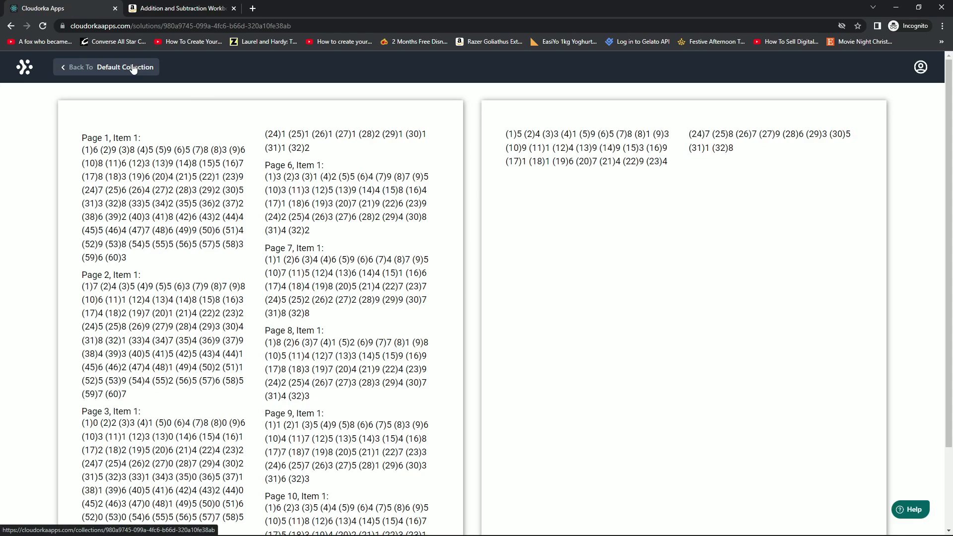
scroll(890, 167, down, 4)
drag(946, 141, 943, 485)
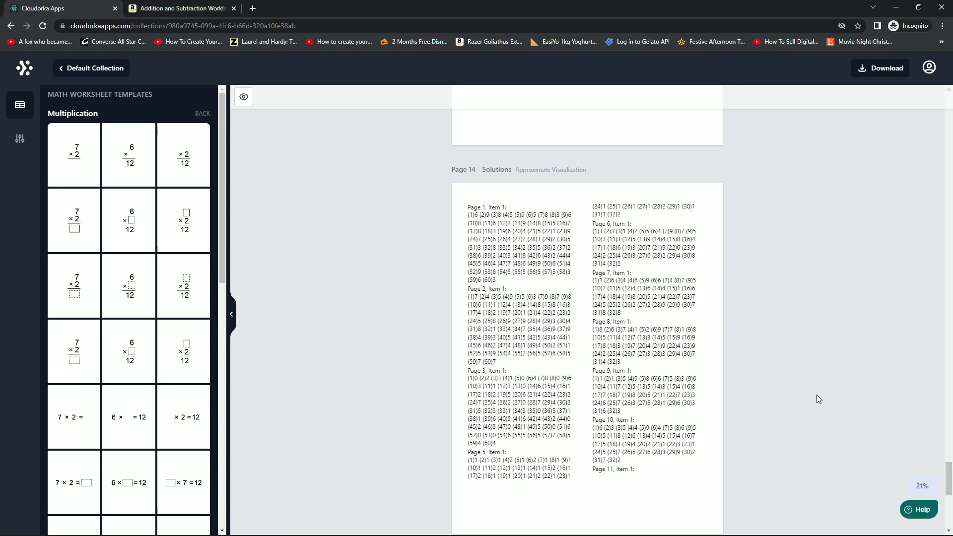
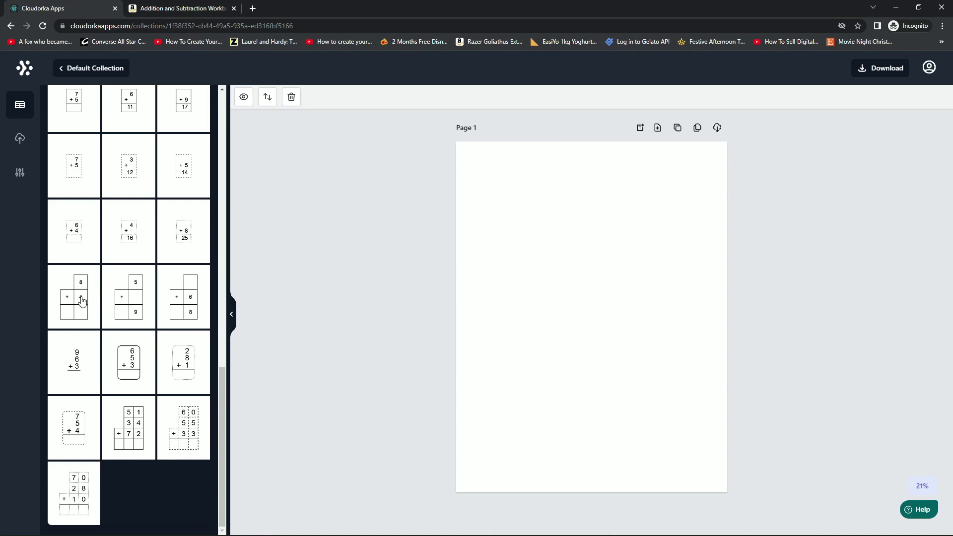
Add the solid-grid addition worksheet with an empty answer row to the blank page 1 of the new collection.
click(81, 298)
Increase the number of operands in the page 3 addition worksheet to 4 and further to 7, updating the worksheet each time.
drag(950, 191, 943, 452)
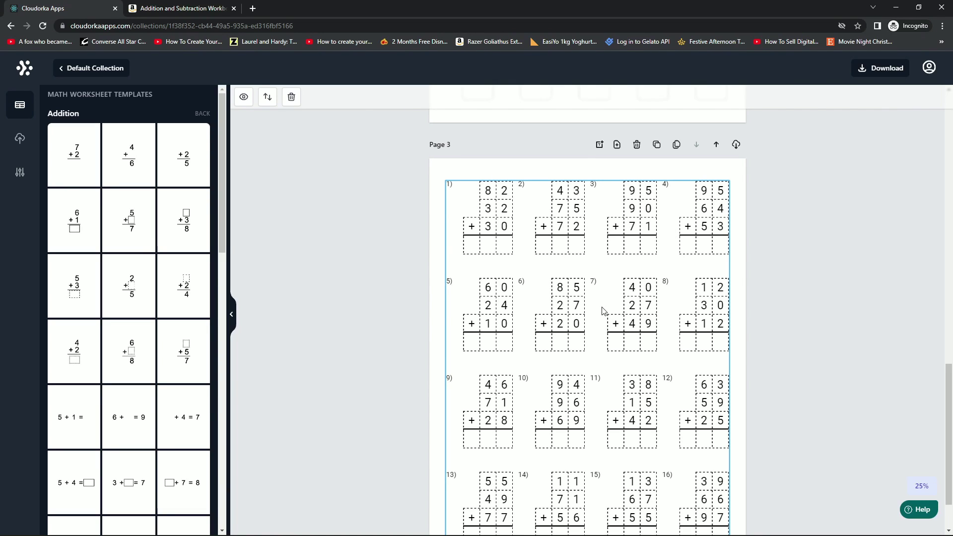
click(603, 311)
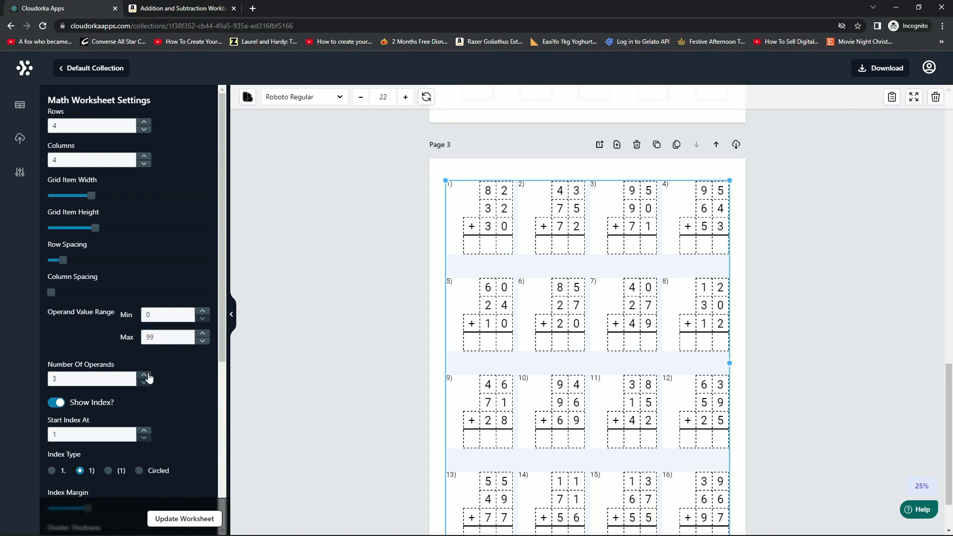
click(189, 520)
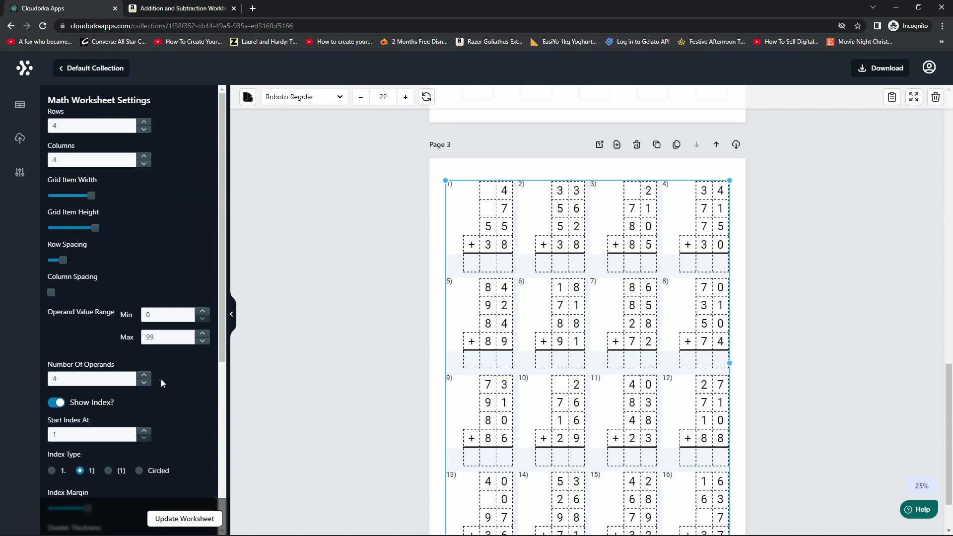
click(144, 375)
click(144, 374)
click(144, 375)
click(192, 518)
scroll(722, 343, down, 1)
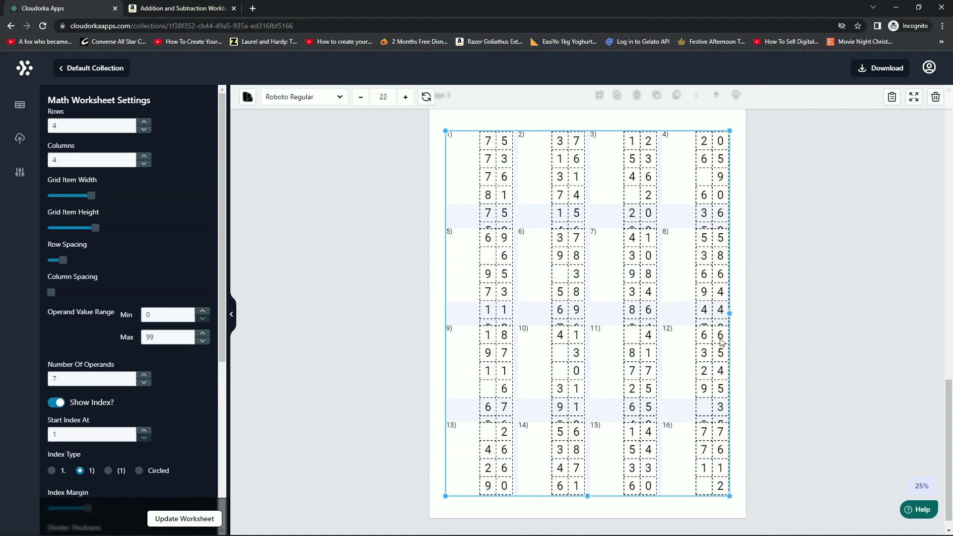
Shrink the page 3 addition worksheet, increase its grid item height to show whole problems and move it up the page.
drag(729, 131, 583, 264)
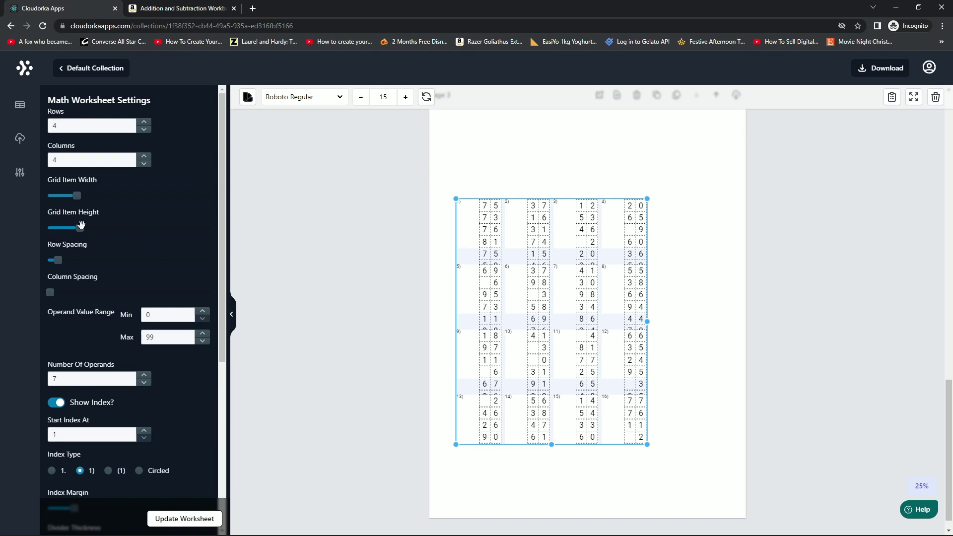
drag(80, 228, 104, 228)
drag(602, 296, 608, 210)
Spread the page 3 addition worksheet over the page with the Fit to bottom and Fit to row spacing options.
click(915, 97)
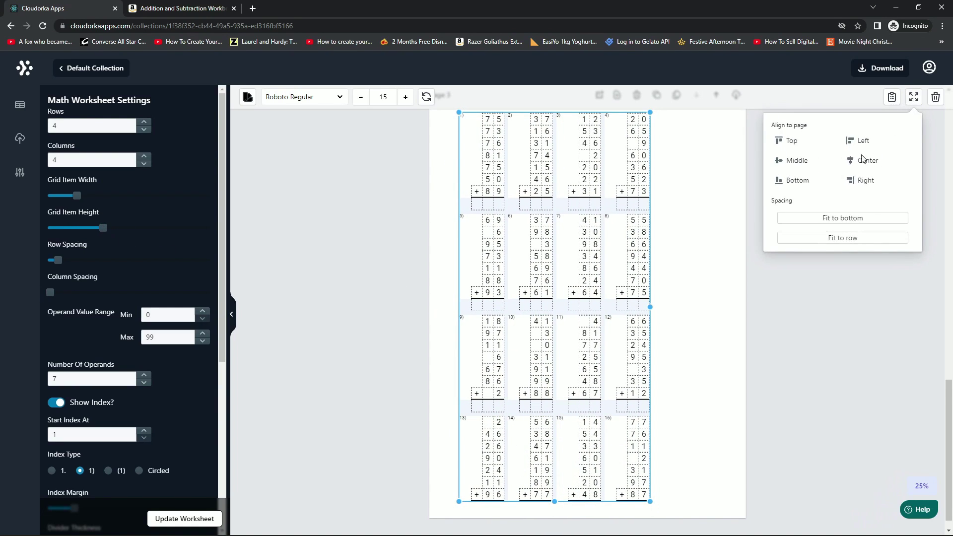
click(839, 222)
click(839, 238)
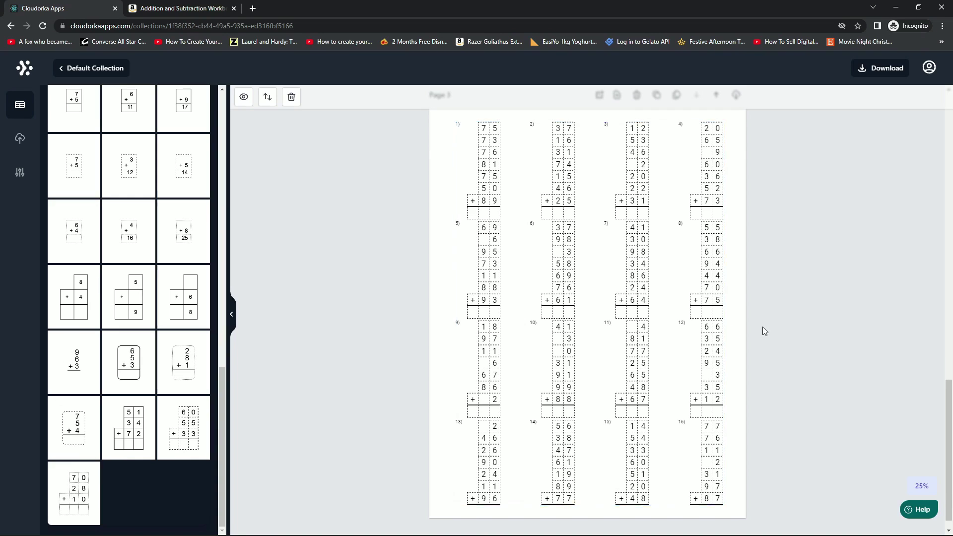
scroll(735, 321, up, 6)
scroll(702, 312, up, 3)
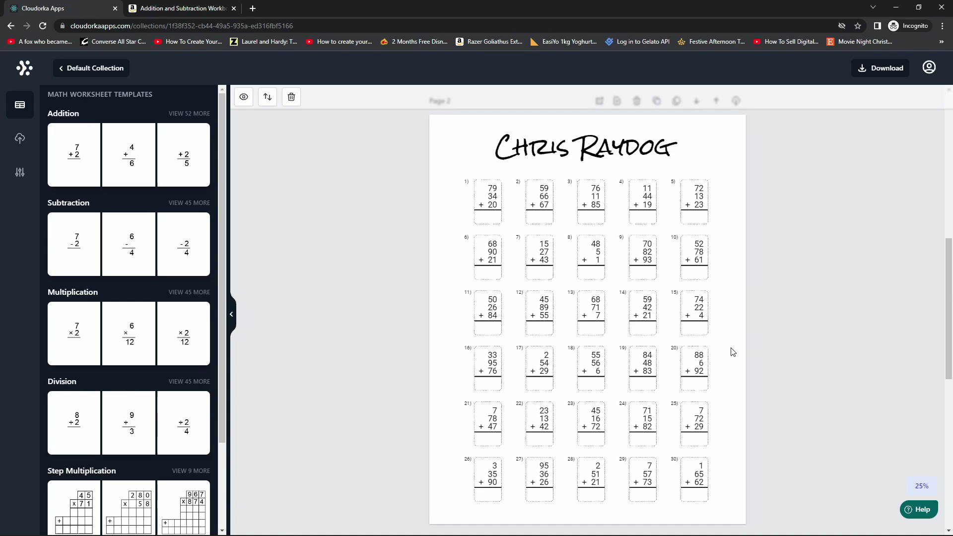
Recolour the page 2 title text to blue-violet, hex 4621D1.
triple_click(595, 152)
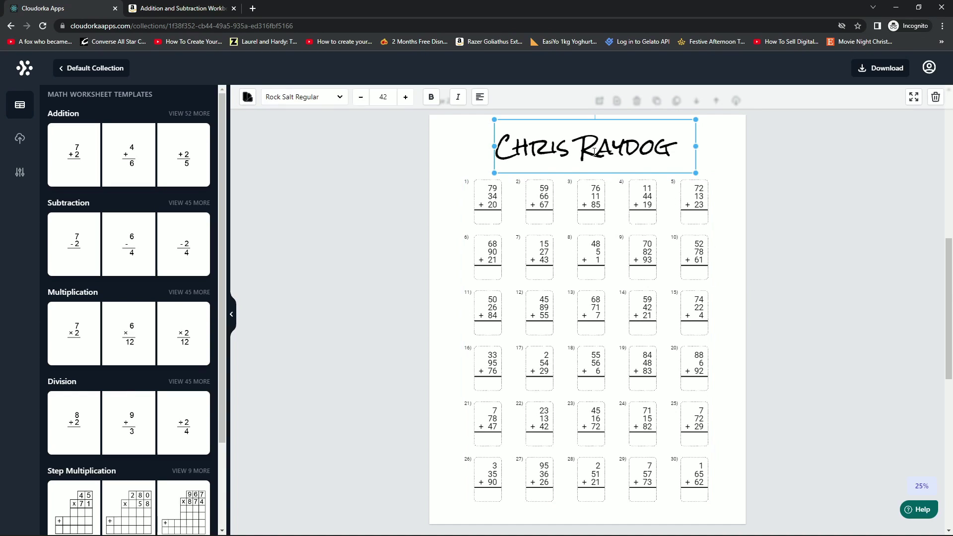
click(247, 96)
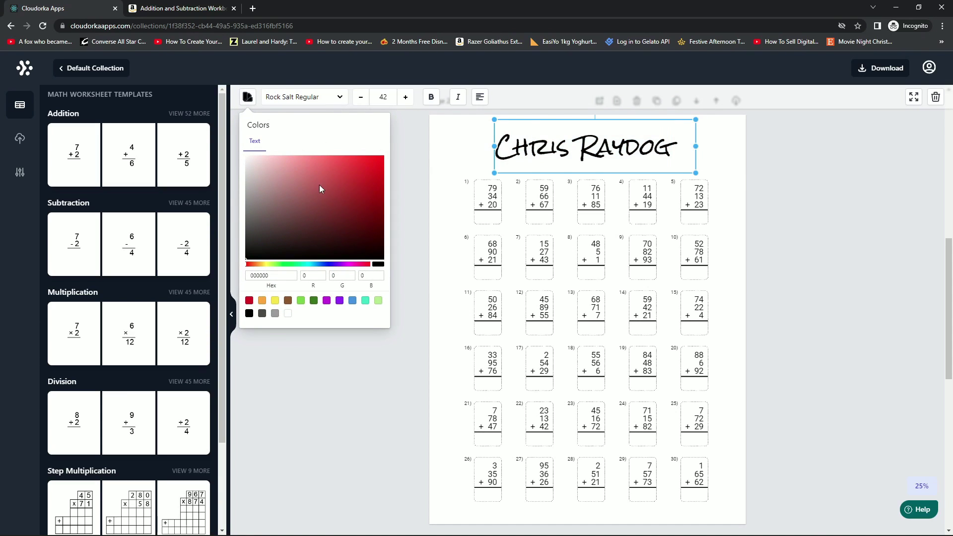
click(347, 174)
click(333, 264)
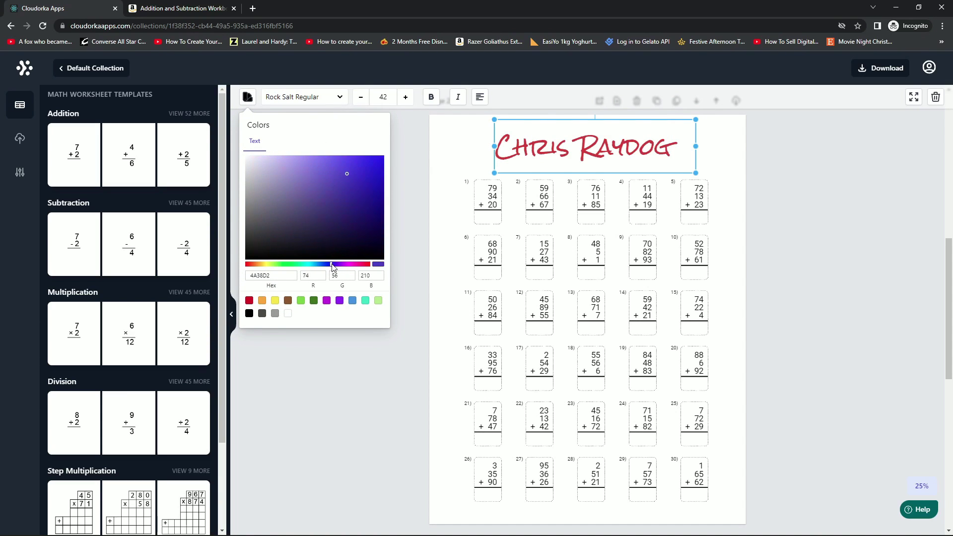
click(362, 174)
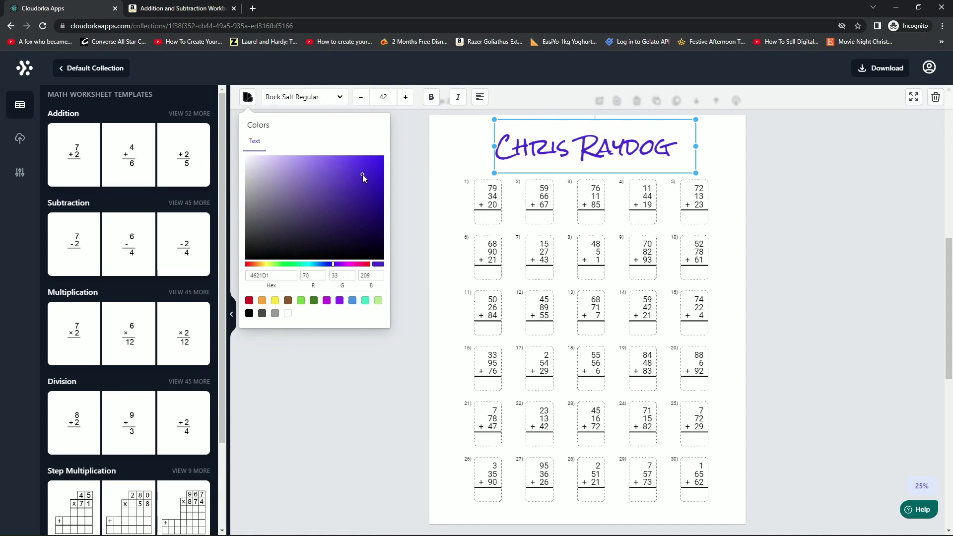
click(765, 233)
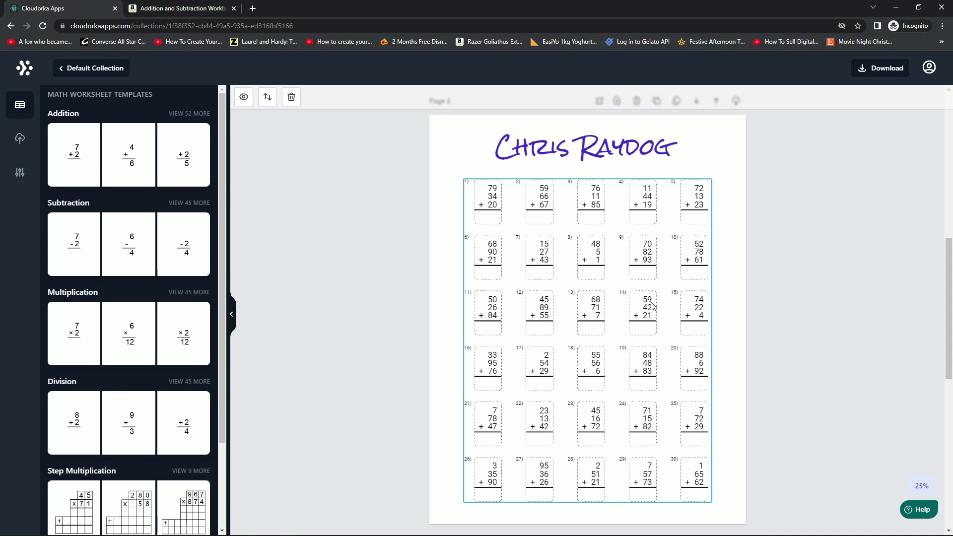
Set the divider color of the page 2 addition worksheet to red, hex F41717, and update the worksheet.
click(536, 189)
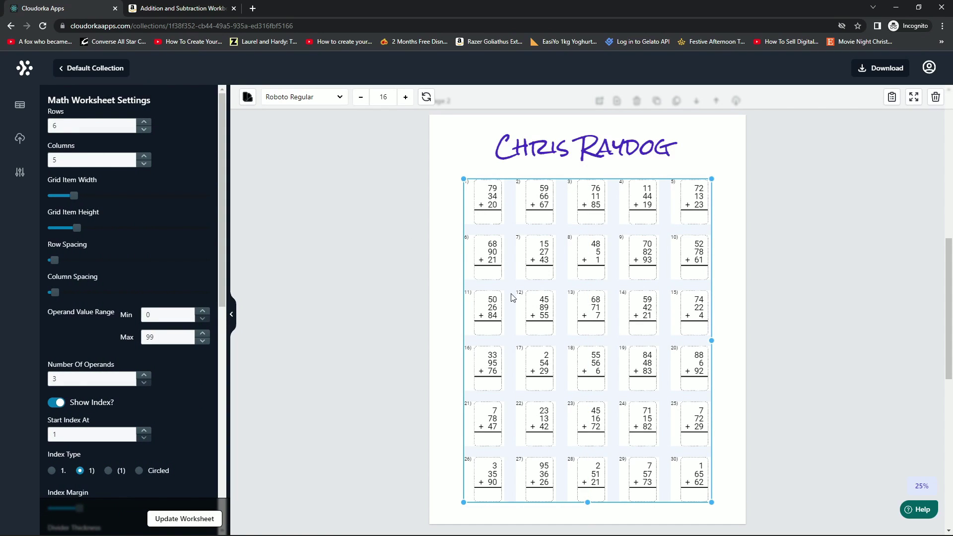
drag(223, 220, 223, 329)
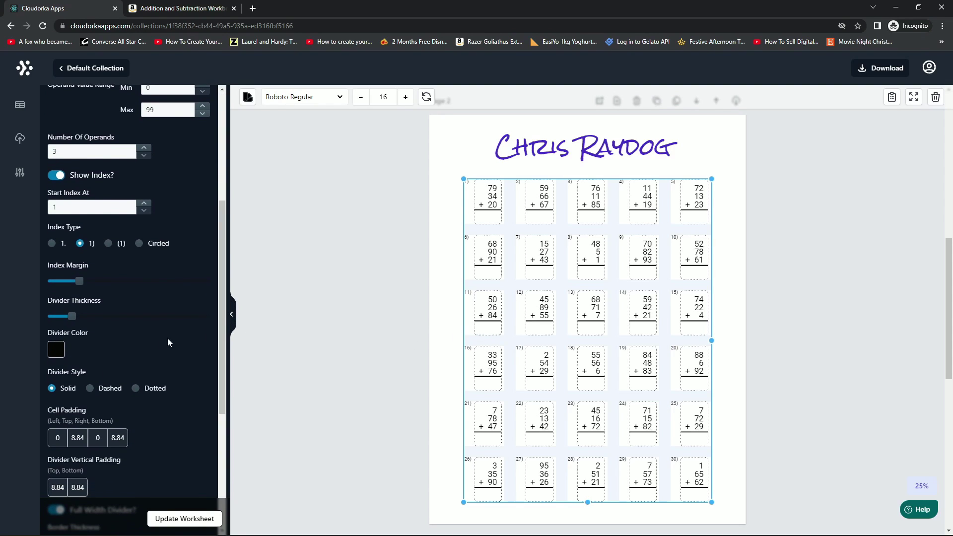
click(56, 350)
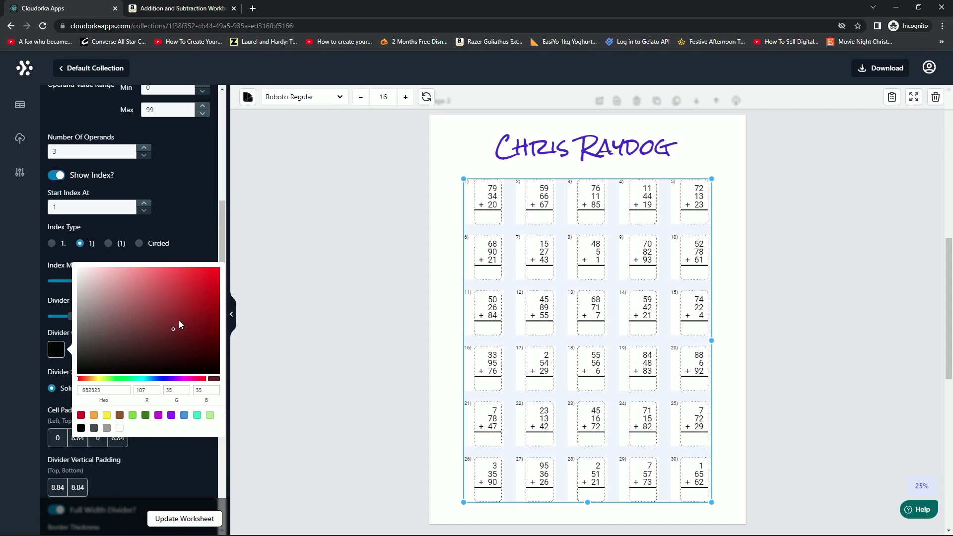
mouse_move(180, 325)
mouse_down()
mouse_move(193, 277)
mouse_move(207, 271)
mouse_up()
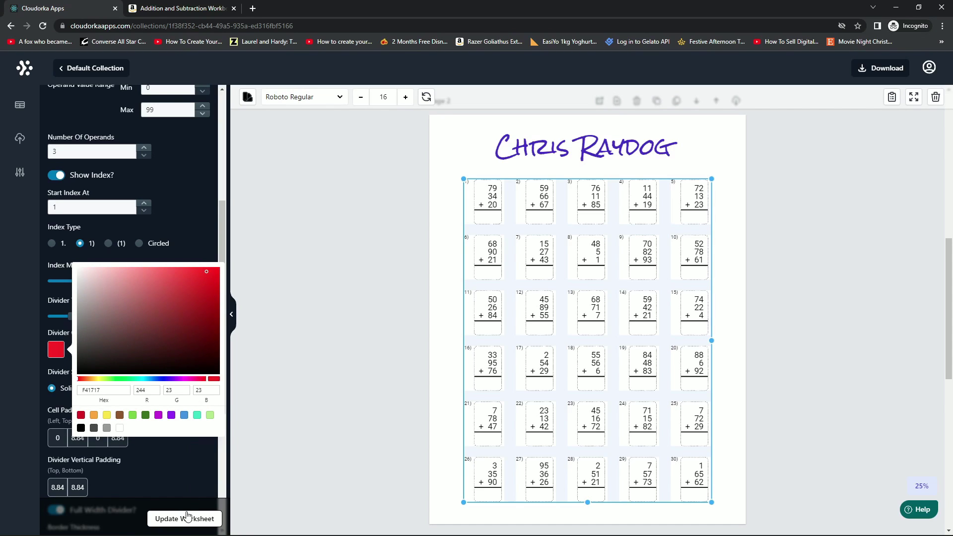
click(187, 518)
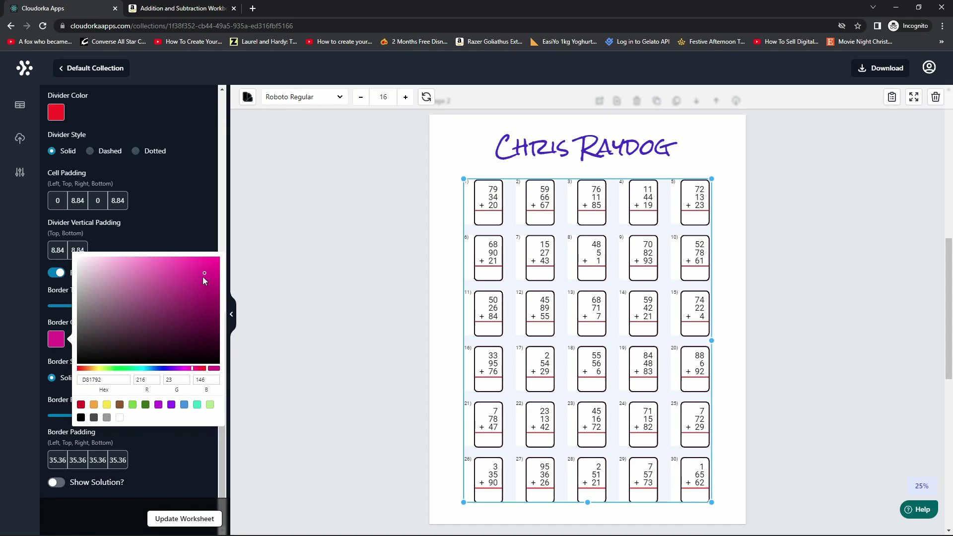
Set the border color of the page 2 addition worksheet to bright magenta and update the worksheet.
drag(203, 277, 206, 266)
click(210, 229)
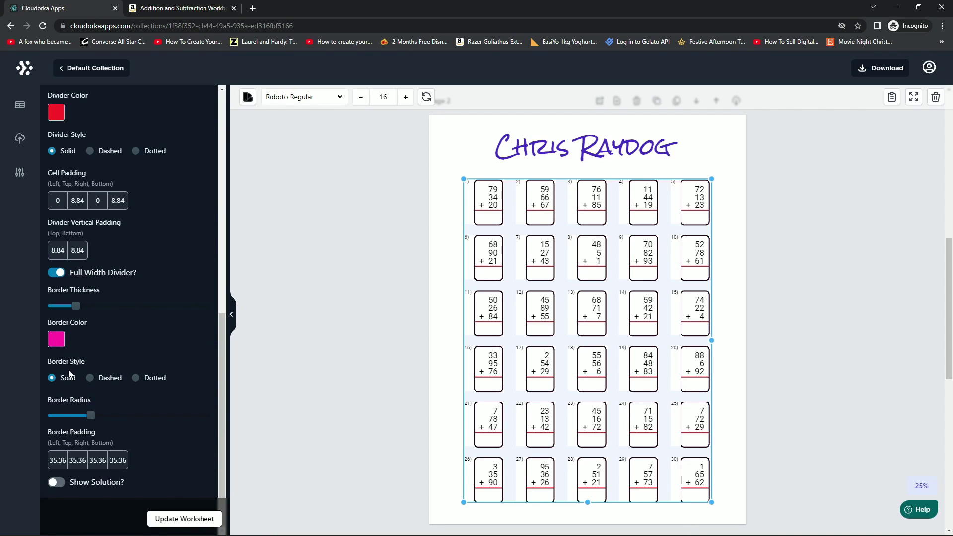
click(186, 519)
click(764, 382)
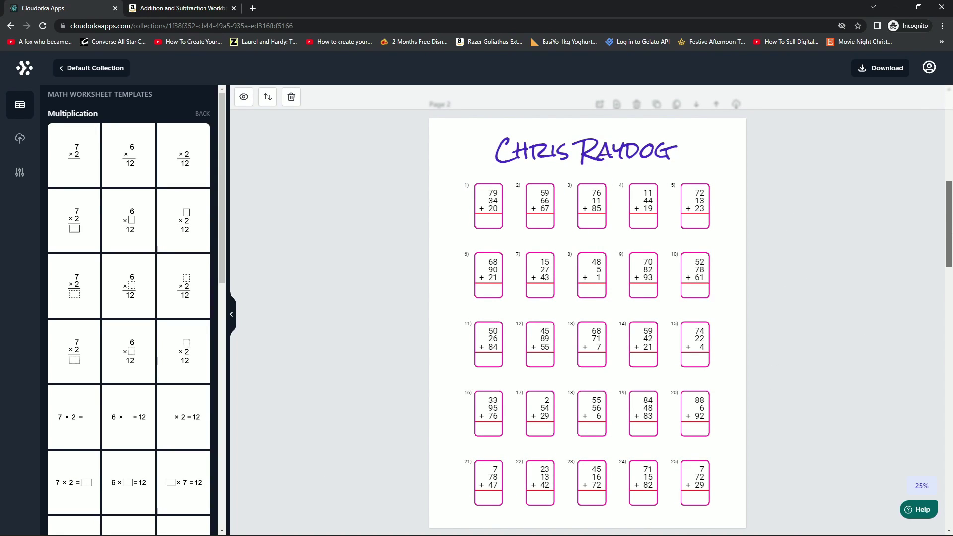
Change the divider color of the page 5 grid addition worksheet to dark purple and further to bright purple, updating the worksheet each time.
drag(952, 228, 927, 395)
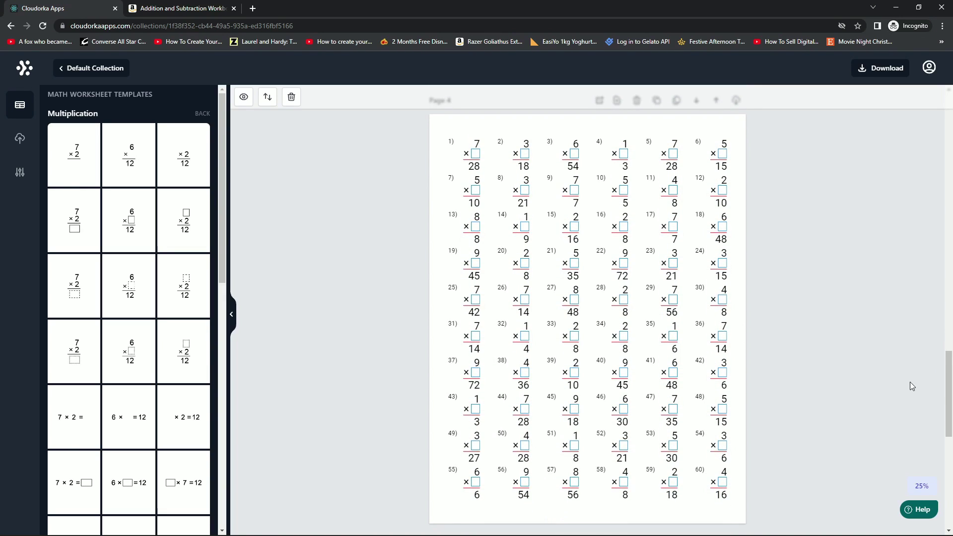
scroll(911, 386, down, 8)
click(722, 334)
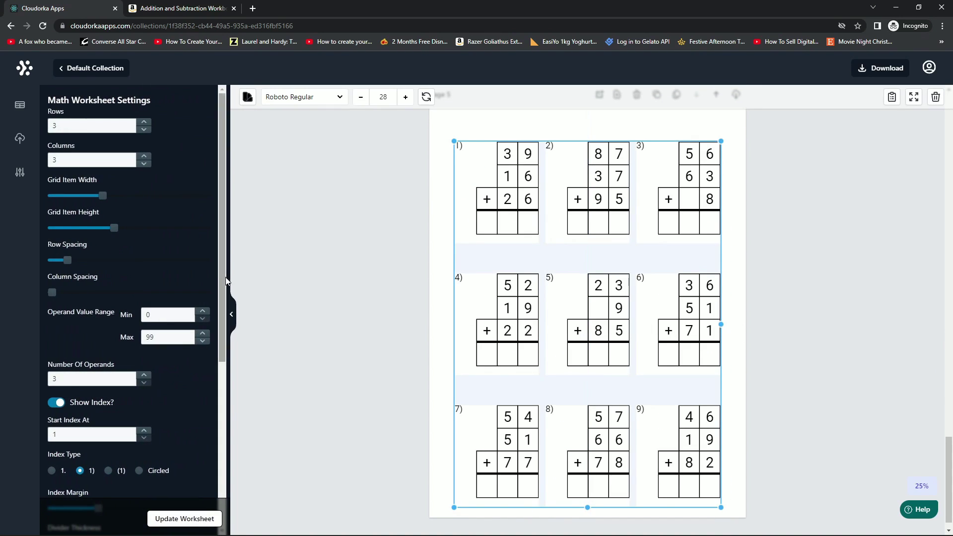
drag(222, 269, 220, 360)
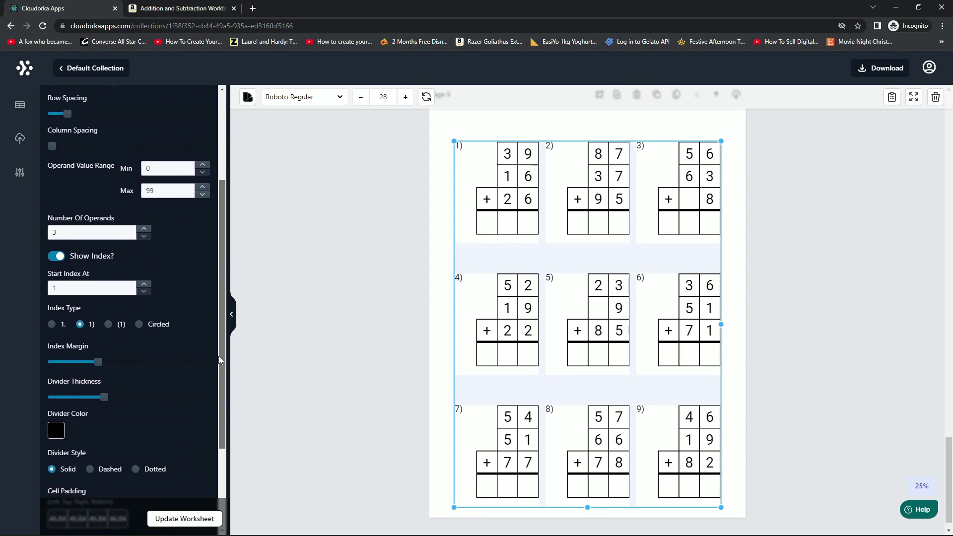
scroll(150, 399, down, 1)
click(62, 395)
drag(159, 385, 186, 375)
click(180, 421)
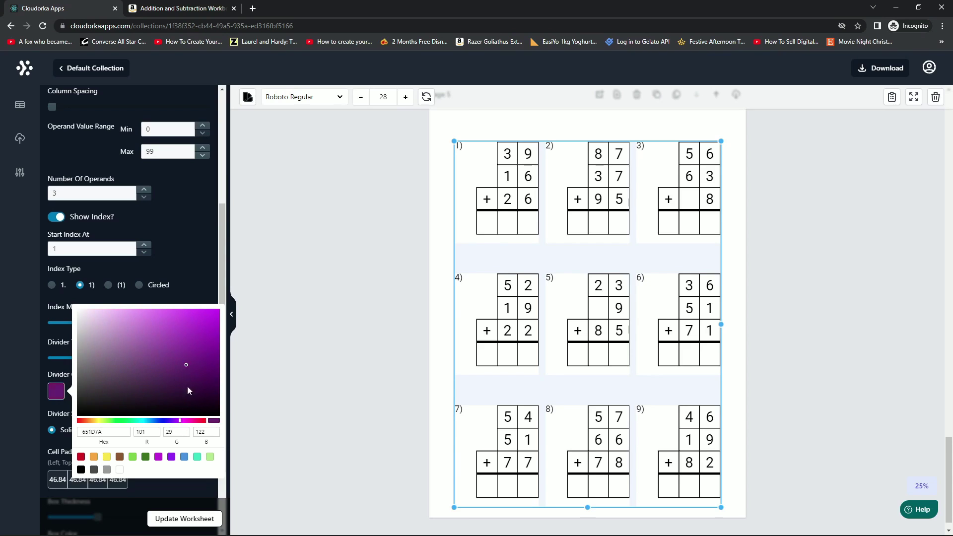
click(181, 518)
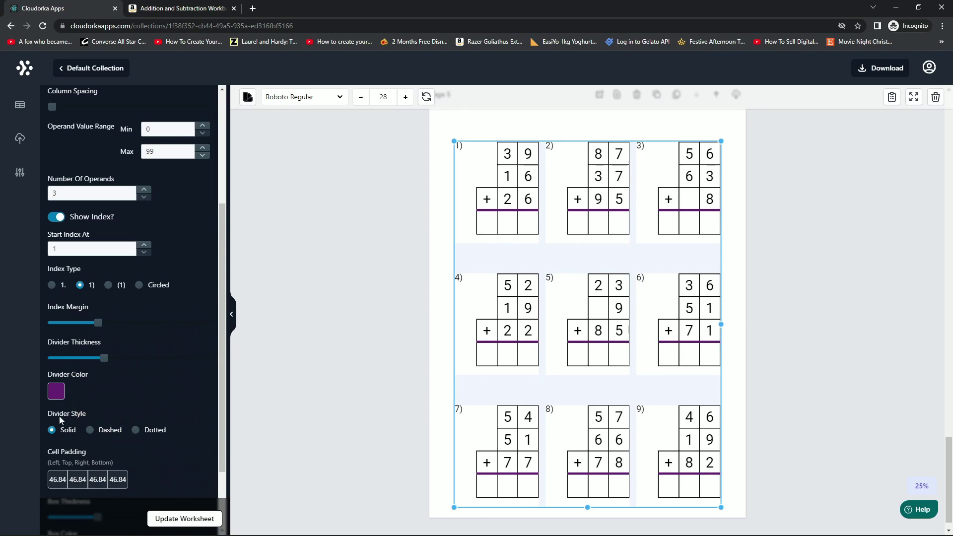
click(56, 392)
click(207, 319)
click(187, 518)
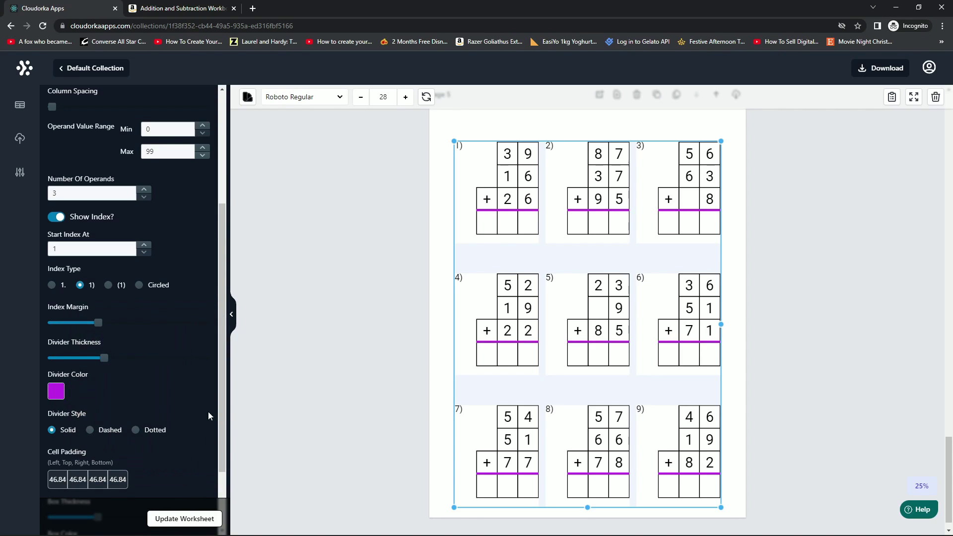
Set the box color of the page 5 grid addition worksheet to blue and update the worksheet.
scroll(217, 263, down, 3)
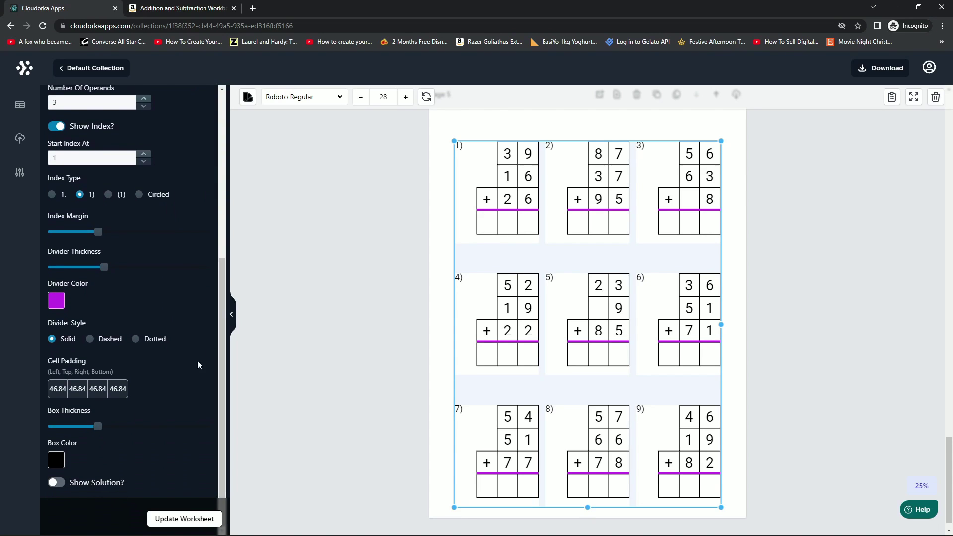
click(56, 459)
click(136, 410)
drag(175, 376, 188, 468)
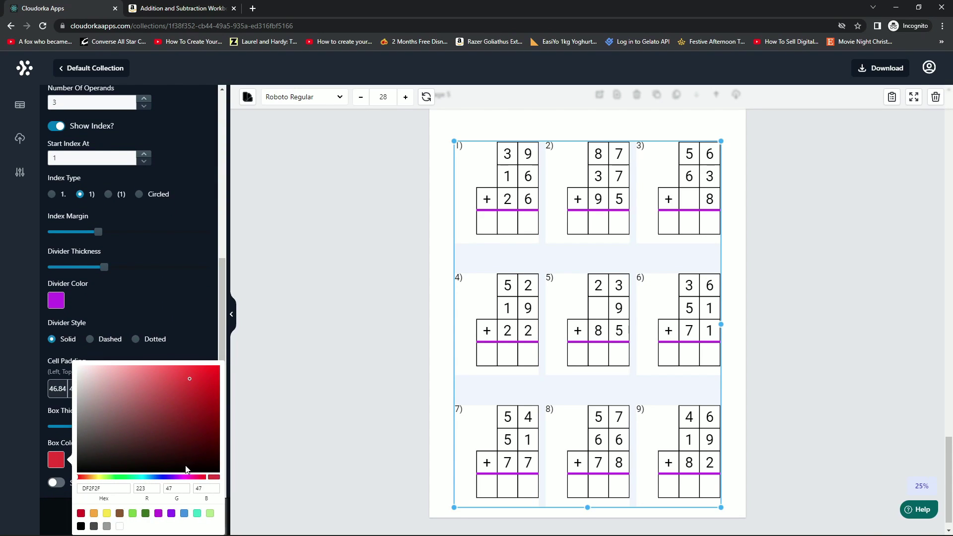
click(164, 477)
click(197, 348)
click(180, 518)
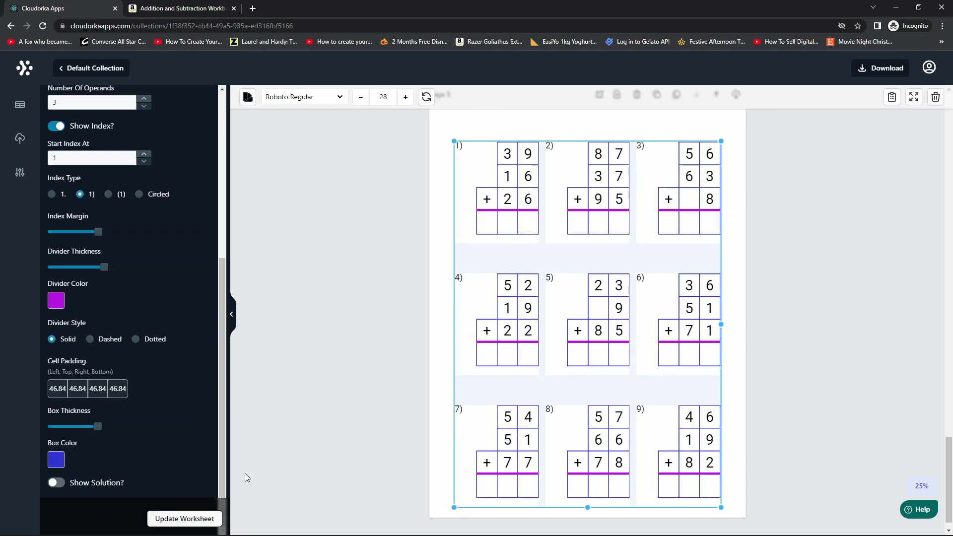
click(400, 409)
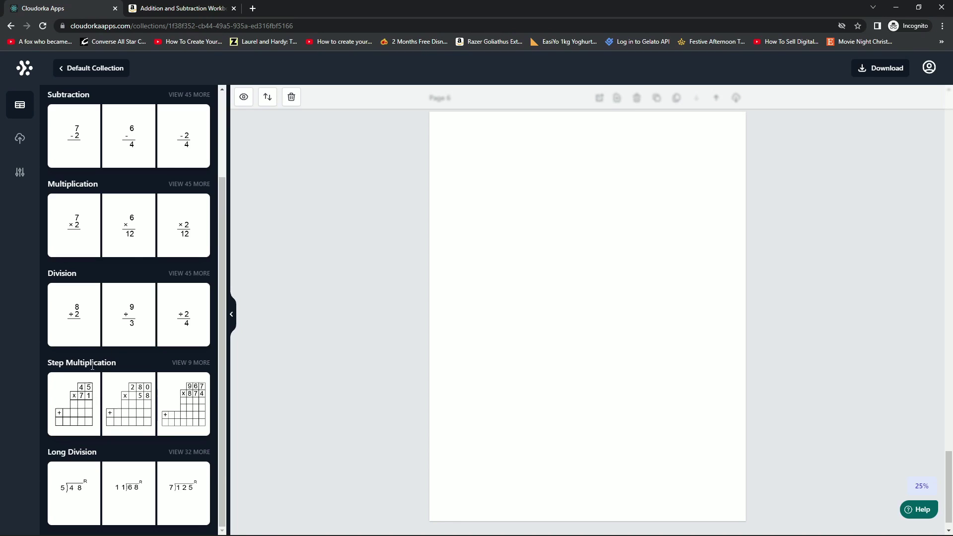
Browse the full Step Multiplication and Long Division template sets.
click(191, 368)
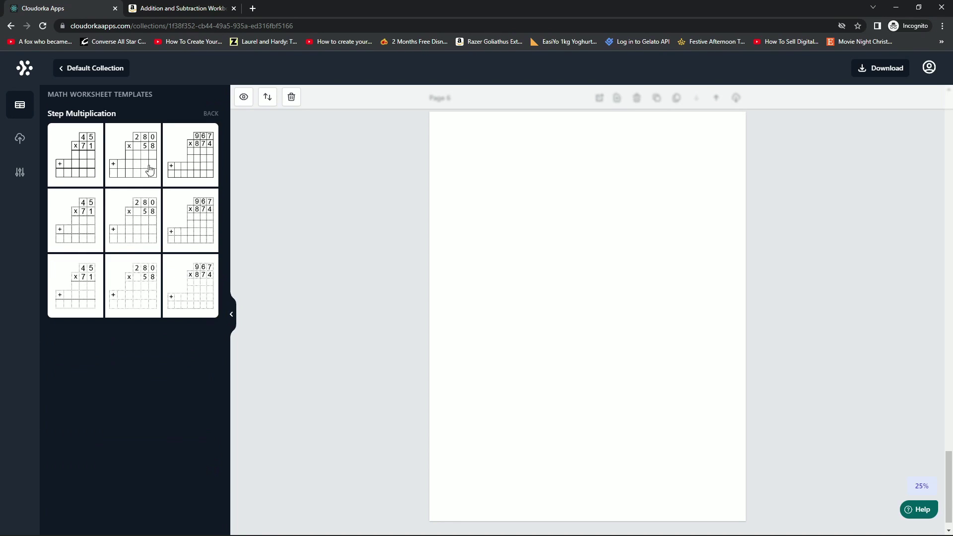
click(211, 114)
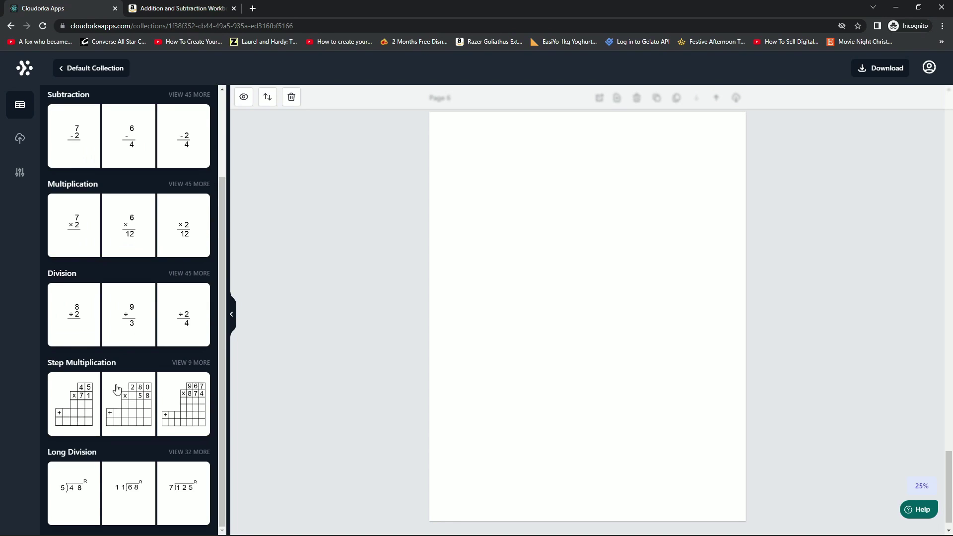
click(187, 457)
drag(222, 131, 212, 79)
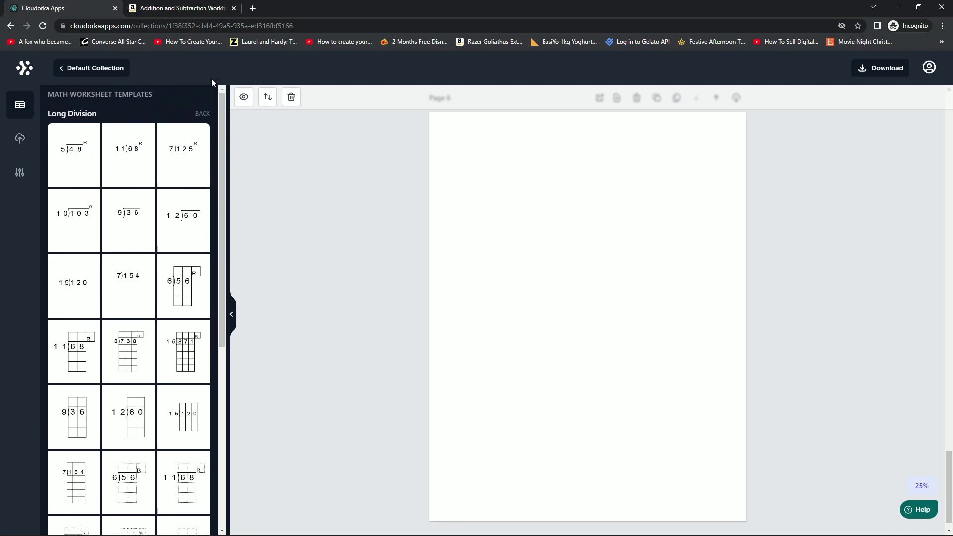
click(203, 113)
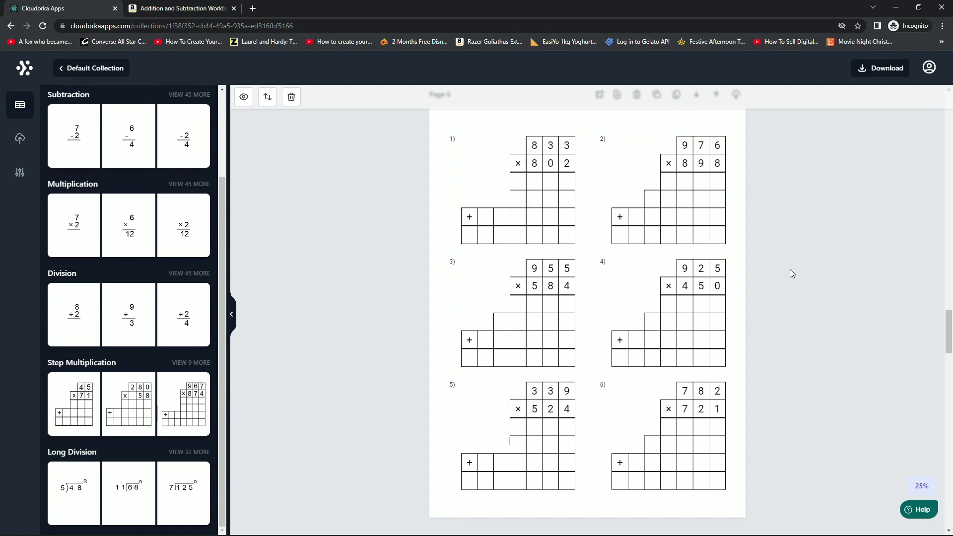
Review the settings of the page 7 long division worksheet, from operand ranges to divider and box options.
drag(947, 323, 950, 367)
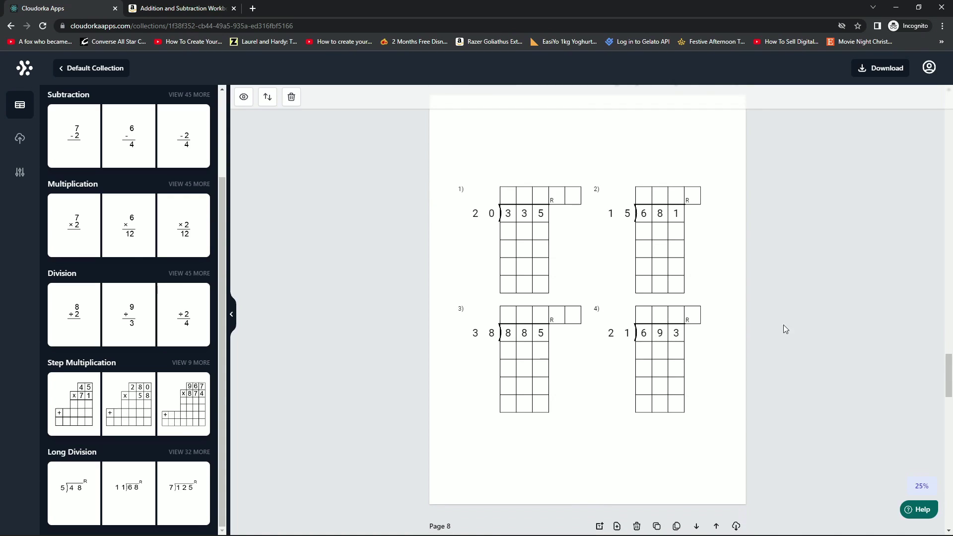
click(672, 298)
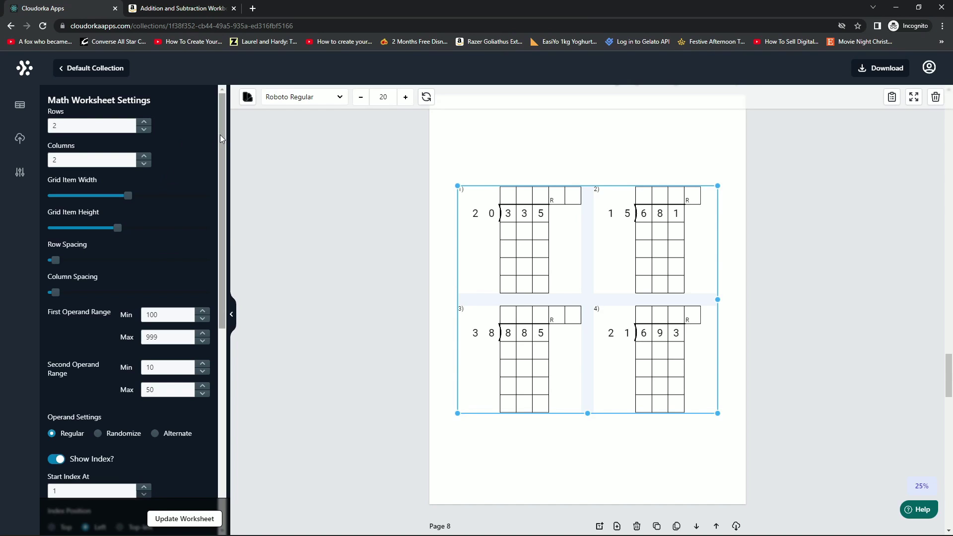
drag(222, 136, 97, 287)
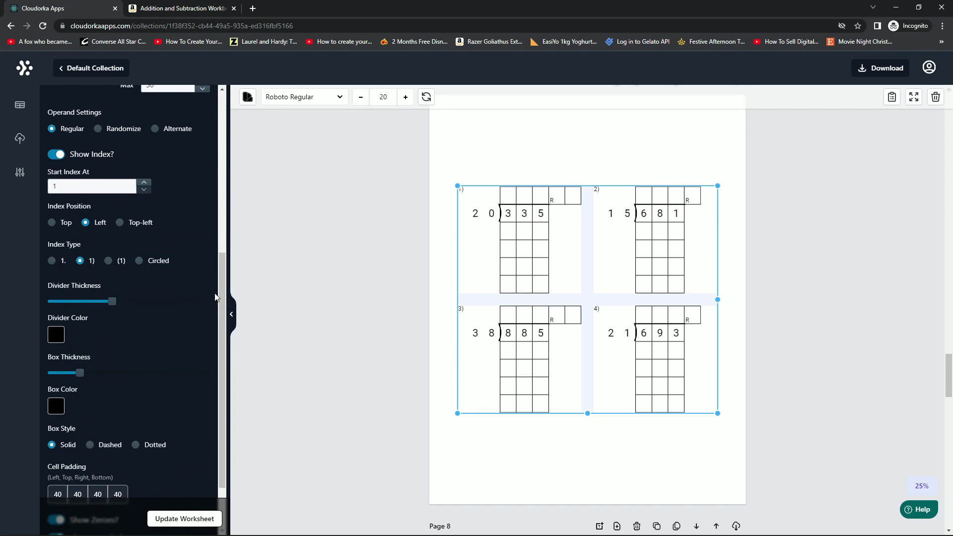
scroll(222, 296, up, 1)
click(739, 268)
Display the collection's solutions and go to the solutions page that follows page 10.
drag(949, 370, 949, 493)
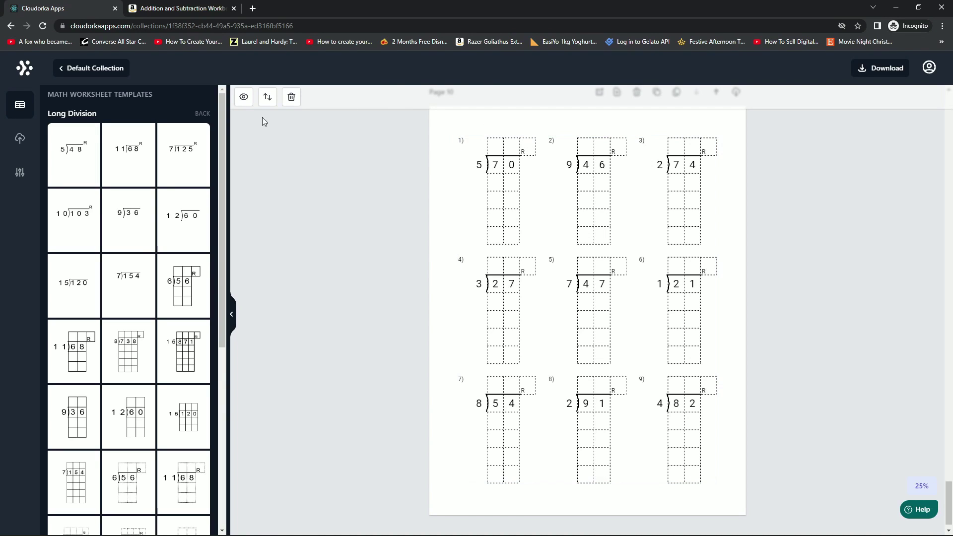
click(244, 97)
click(496, 333)
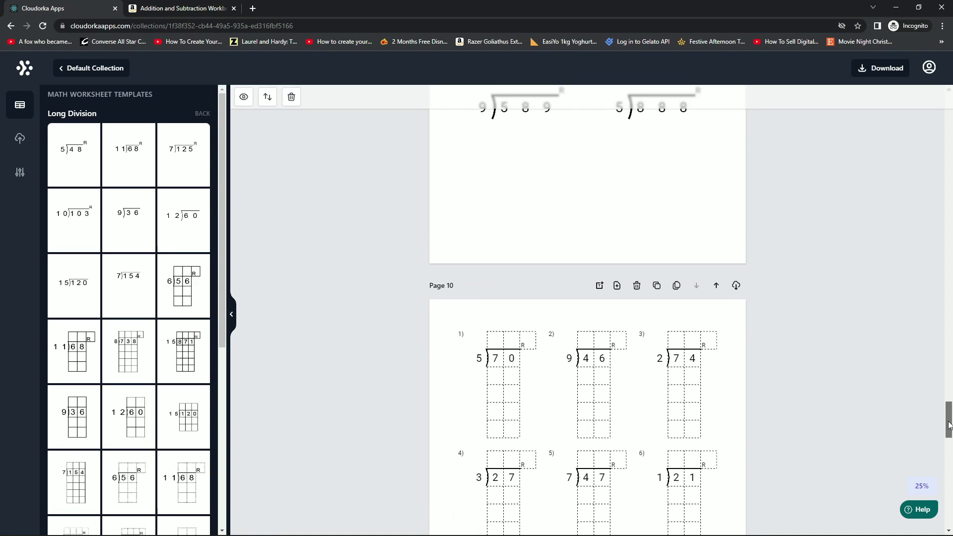
drag(949, 426, 951, 475)
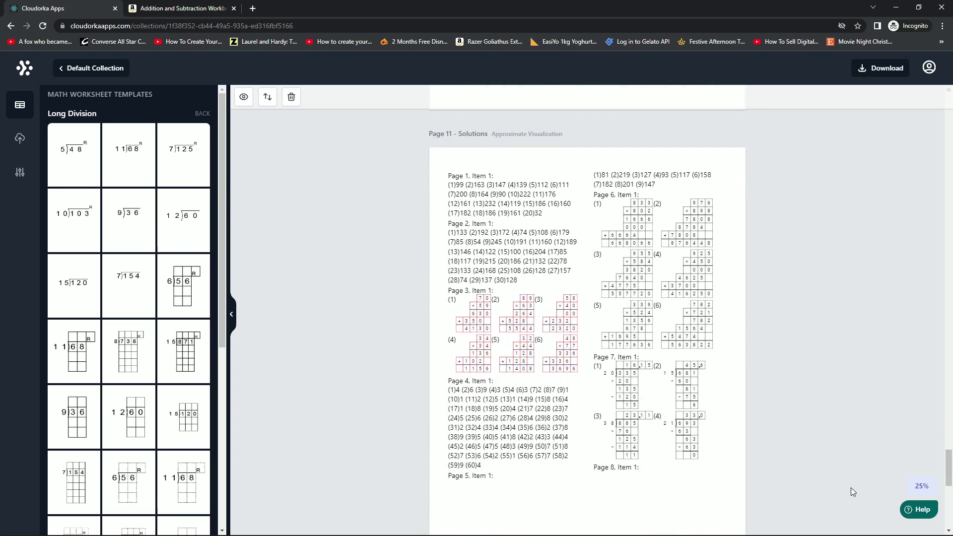
Enlarge the view to 50% and examine the worked answers on the solutions pages.
click(922, 486)
click(919, 377)
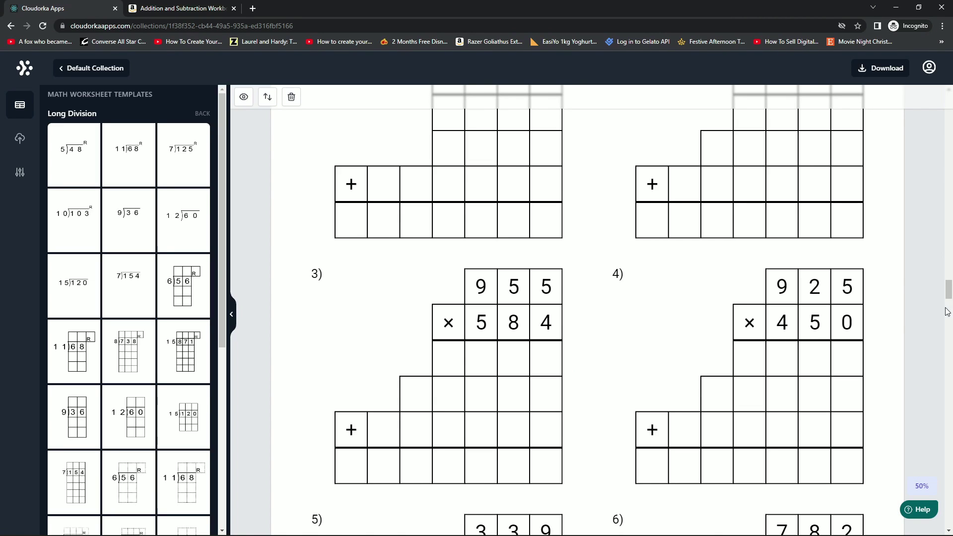
drag(950, 293, 950, 469)
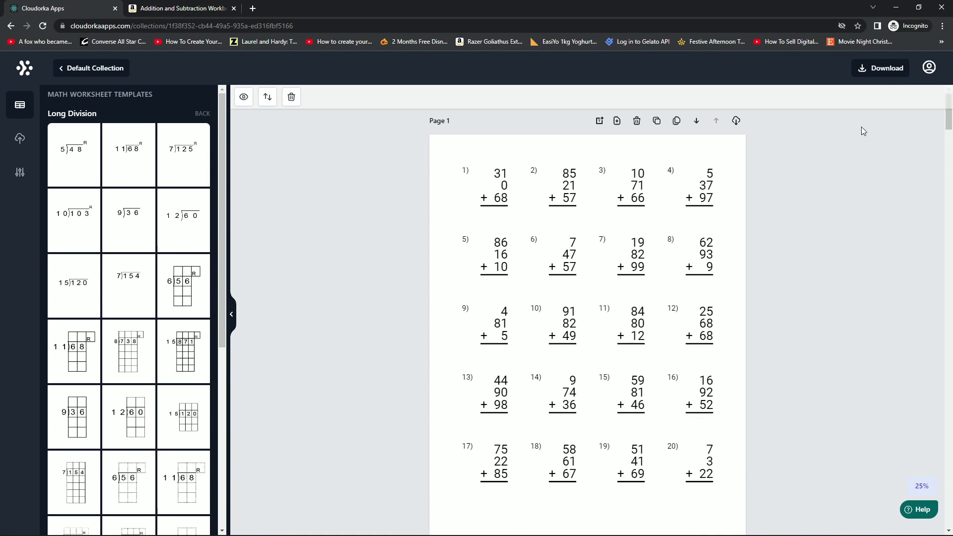
View the available download formats for the whole collection and dismiss the list.
click(881, 69)
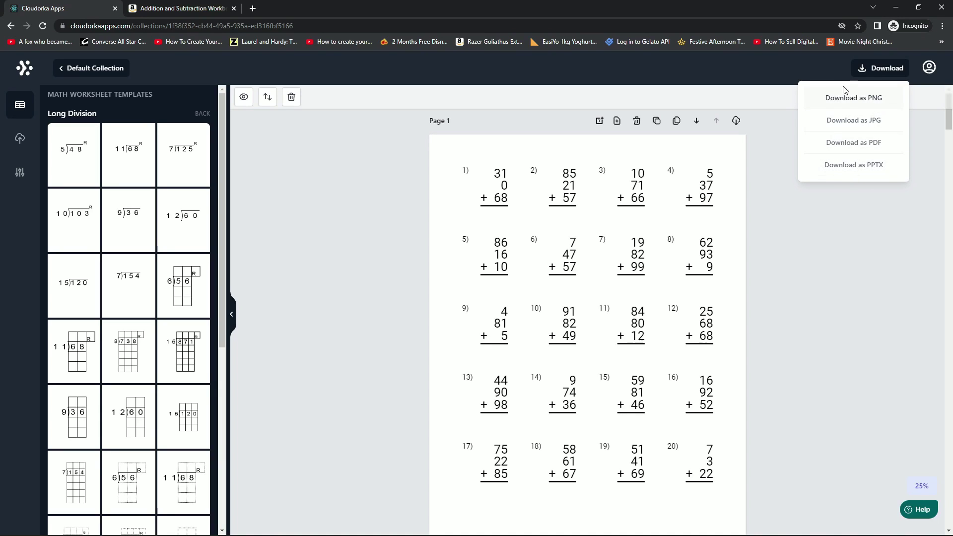
click(820, 212)
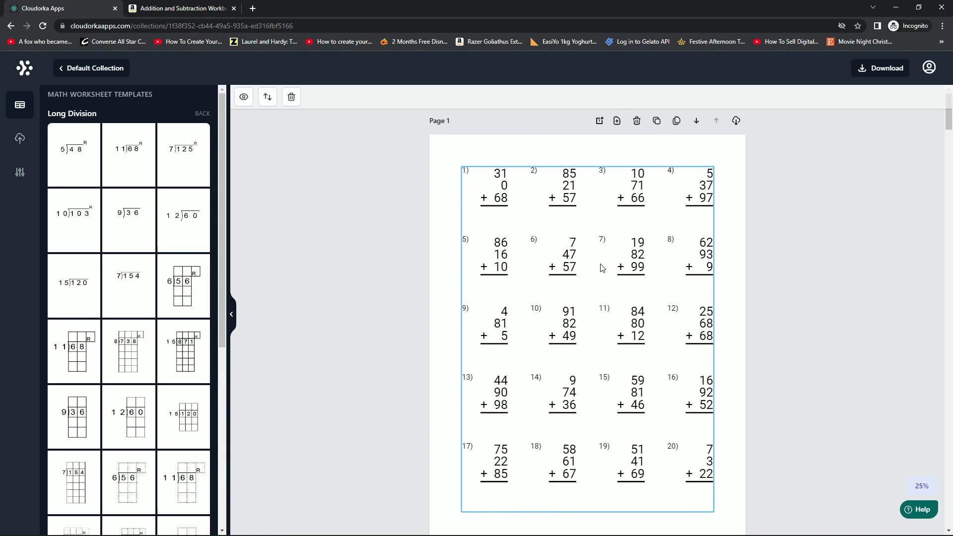
Bulk clone the three-operand addition worksheet on page 1 and check the cloned pages.
click(676, 122)
double_click(476, 293)
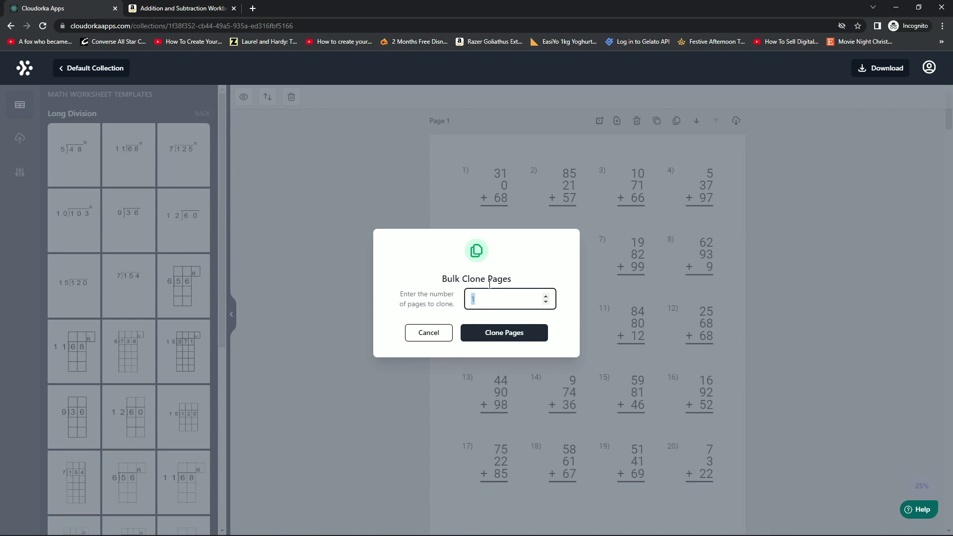
click(509, 337)
scroll(842, 256, down, 20)
scroll(797, 278, down, 20)
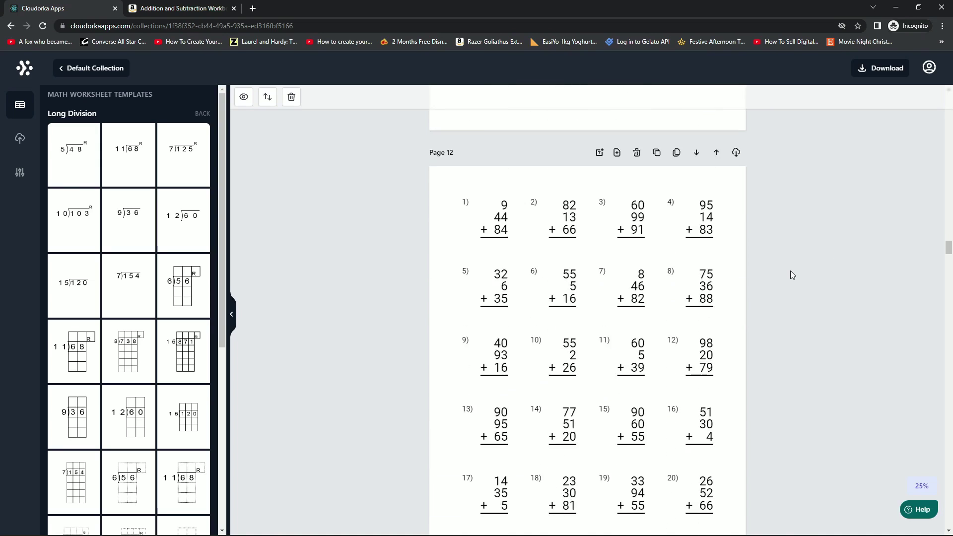
scroll(765, 274, down, 20)
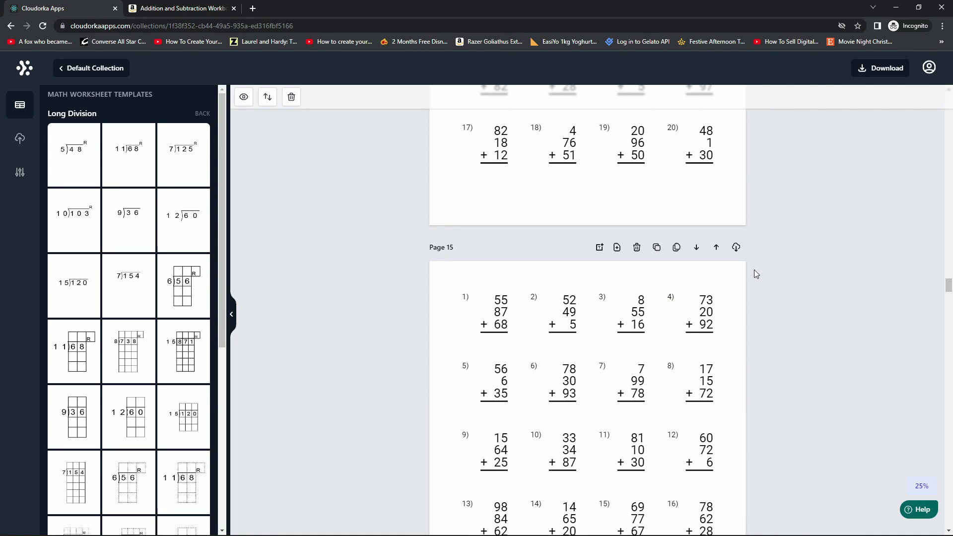
scroll(745, 267, down, 10)
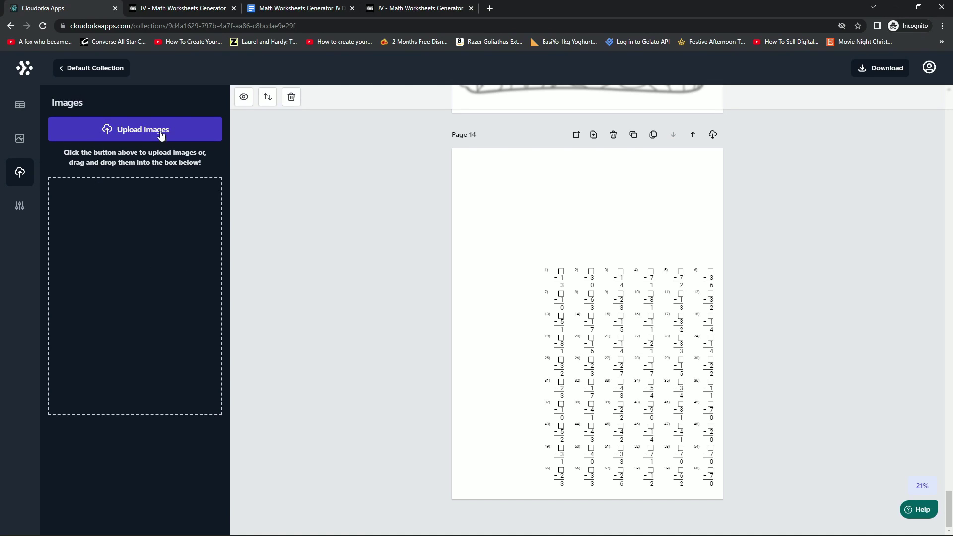
Upload the flower, dog and cat images, insert the dog on page 14, and scale it down in the page's upper-left area.
click(143, 137)
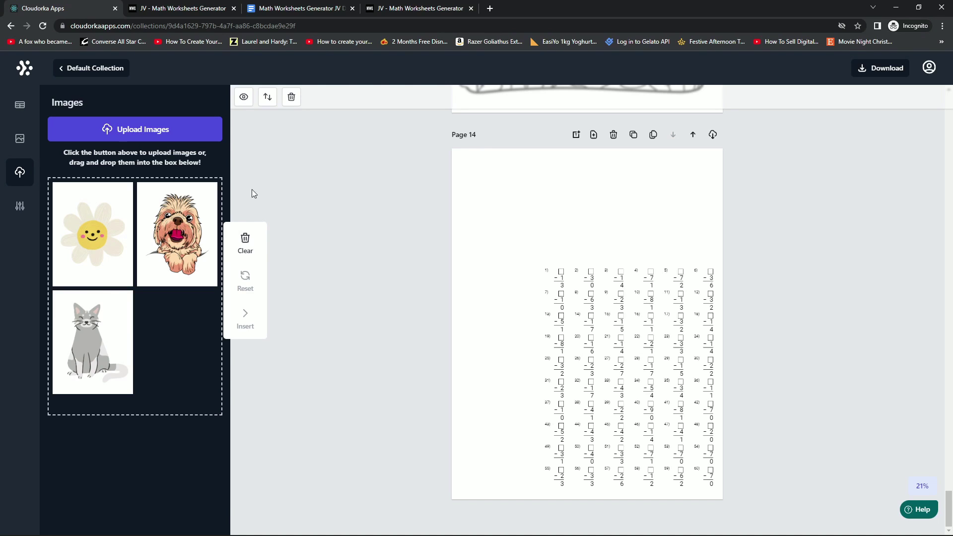
click(191, 215)
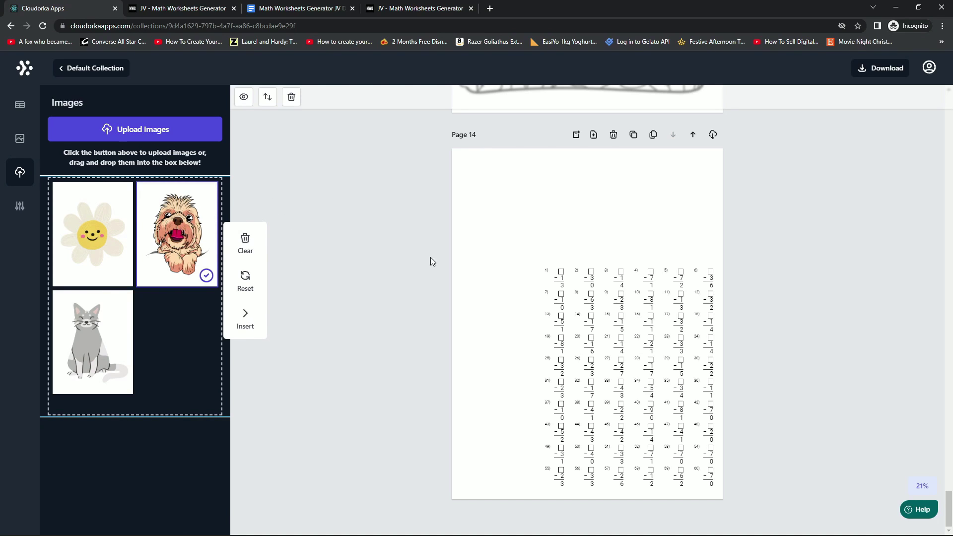
click(257, 323)
drag(604, 307, 556, 230)
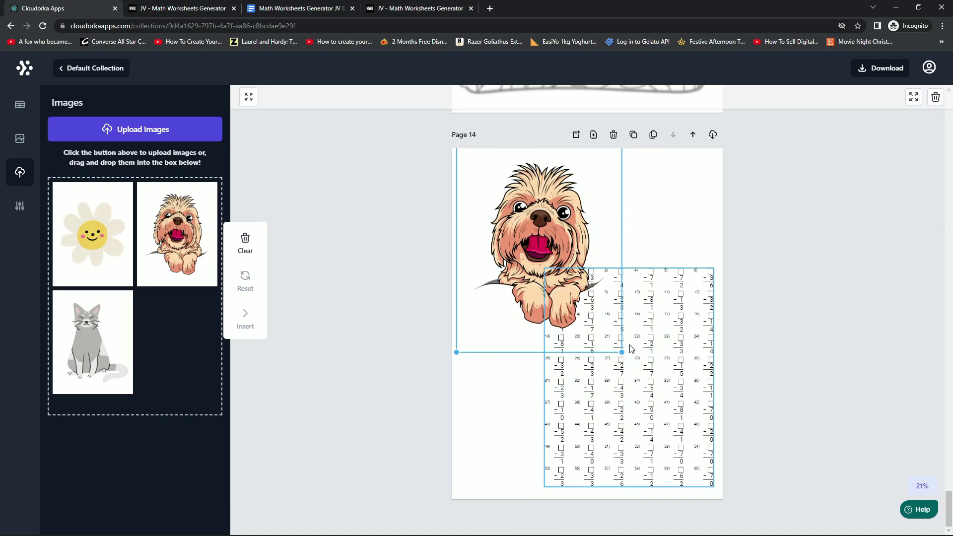
drag(622, 352, 557, 264)
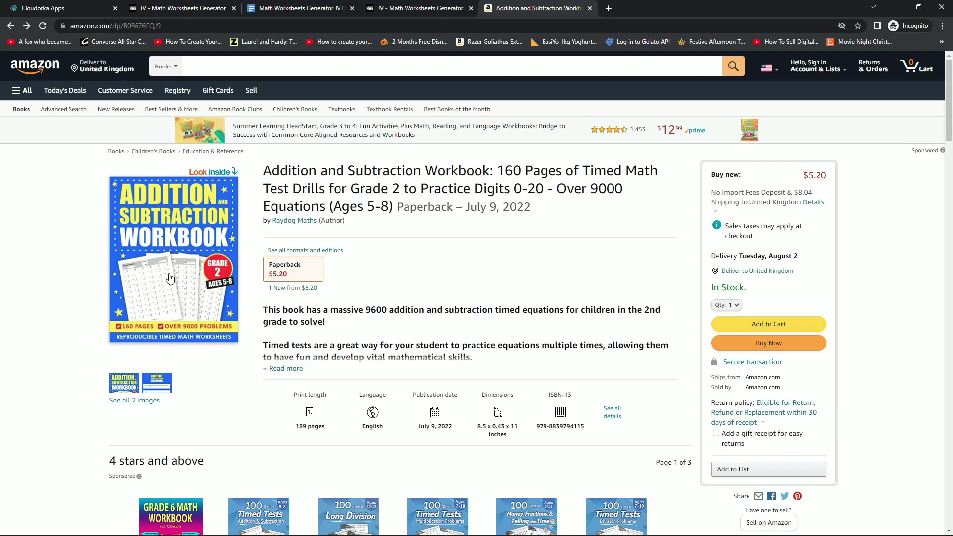
Open the Amazon sample of the Addition and Subtraction Workbook and look through its pages.
click(170, 279)
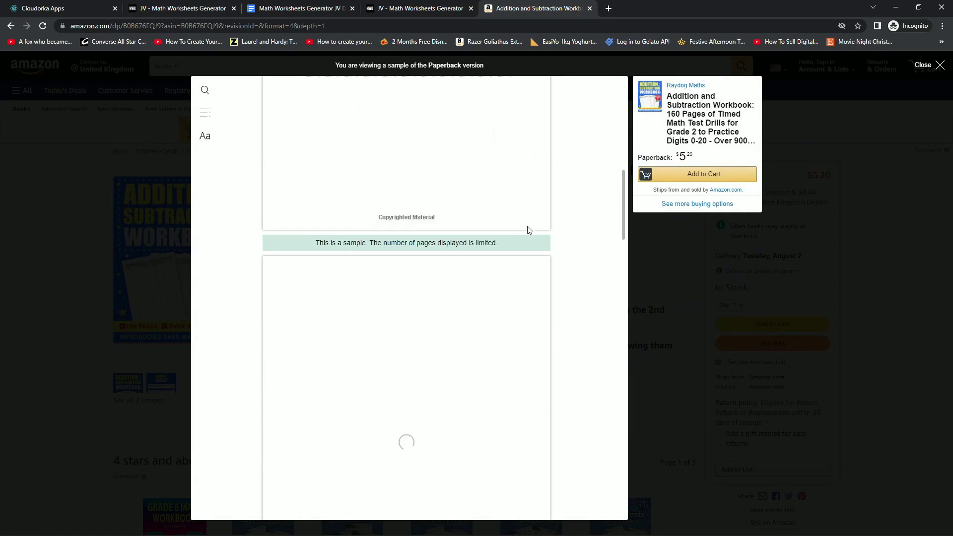
scroll(494, 233, down, 10)
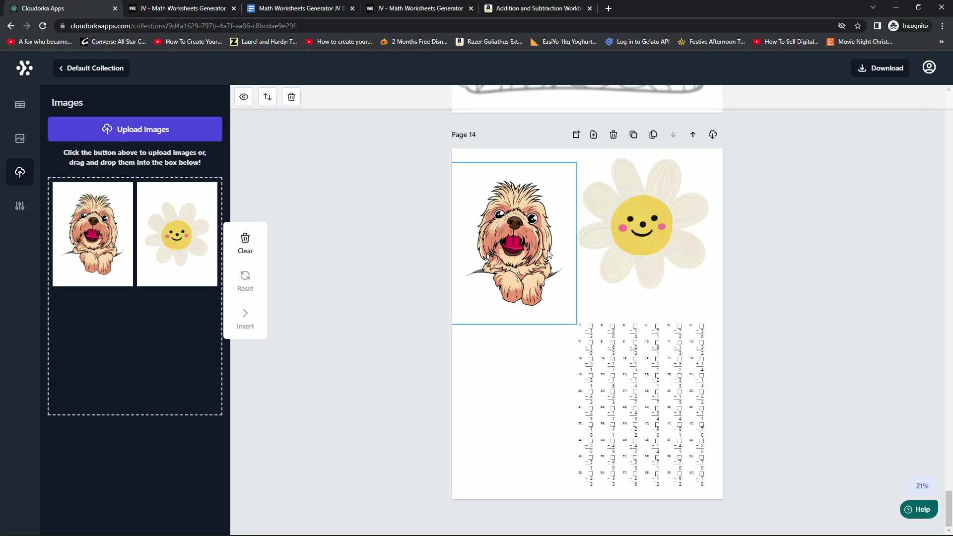
Move the dog image on page 14 slightly downward beside the flower.
drag(519, 298, 522, 328)
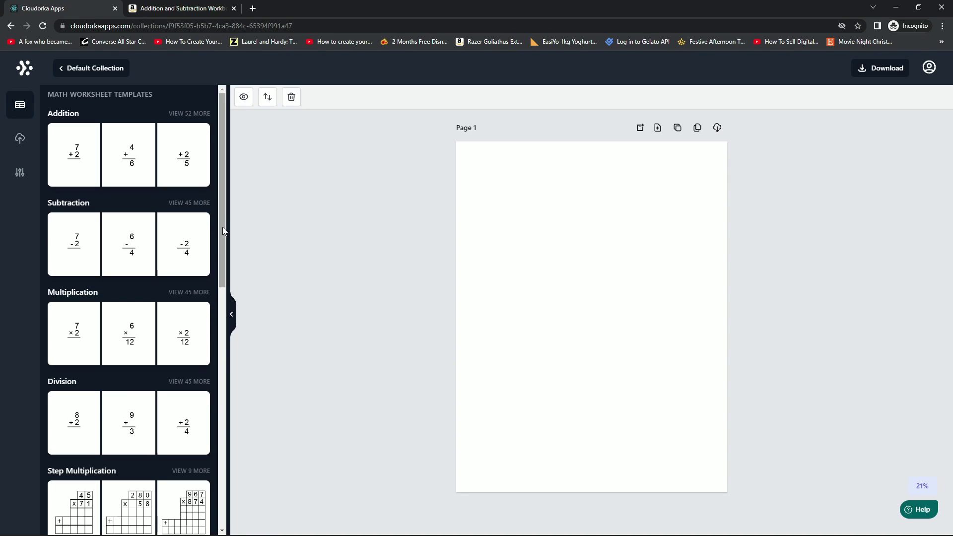
Browse the full Lattice Multiplication template set and add a lattice worksheet with dashed answer lines to page 1.
drag(223, 227, 221, 471)
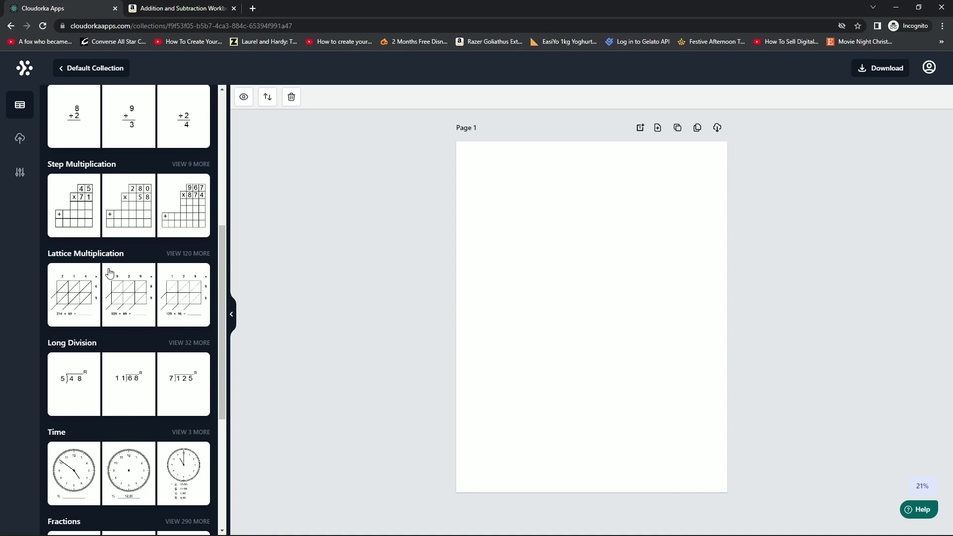
click(192, 255)
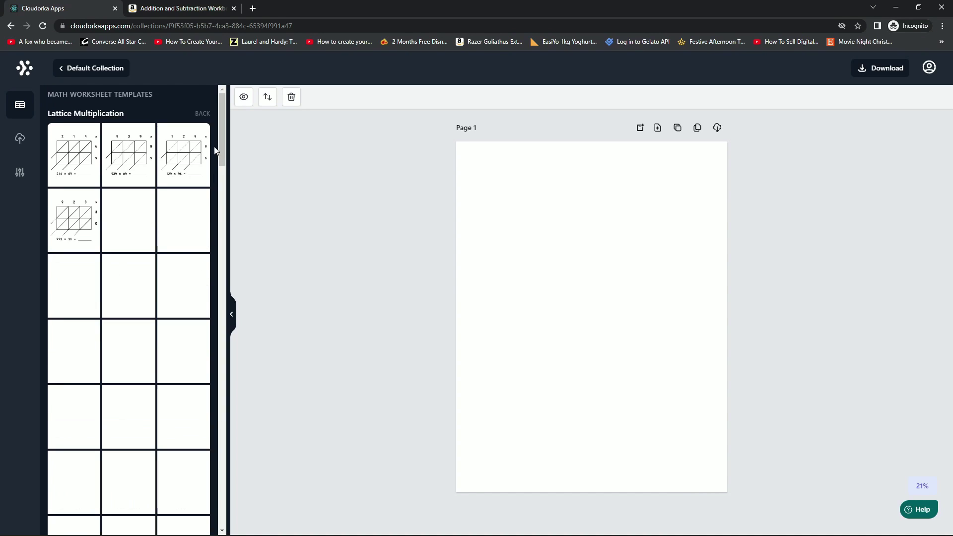
drag(222, 127, 238, 301)
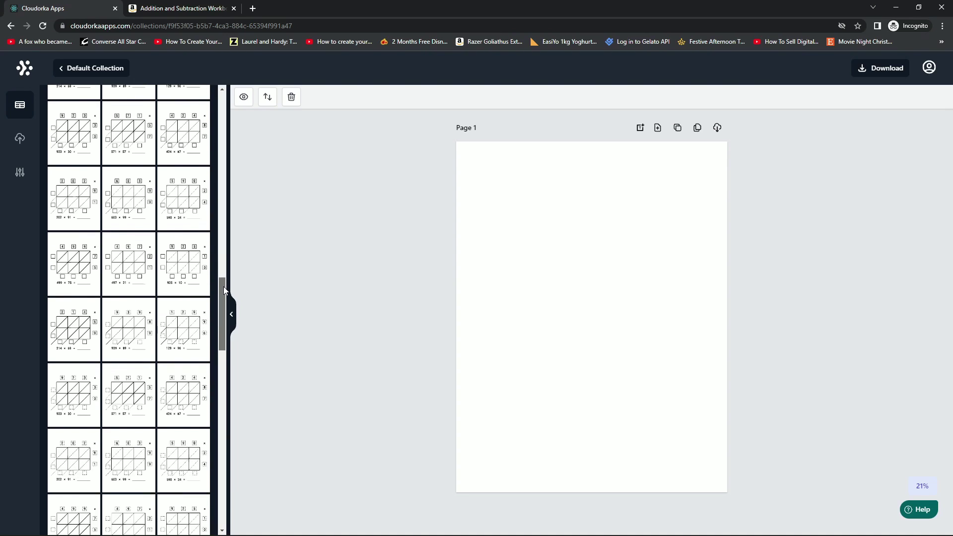
click(193, 322)
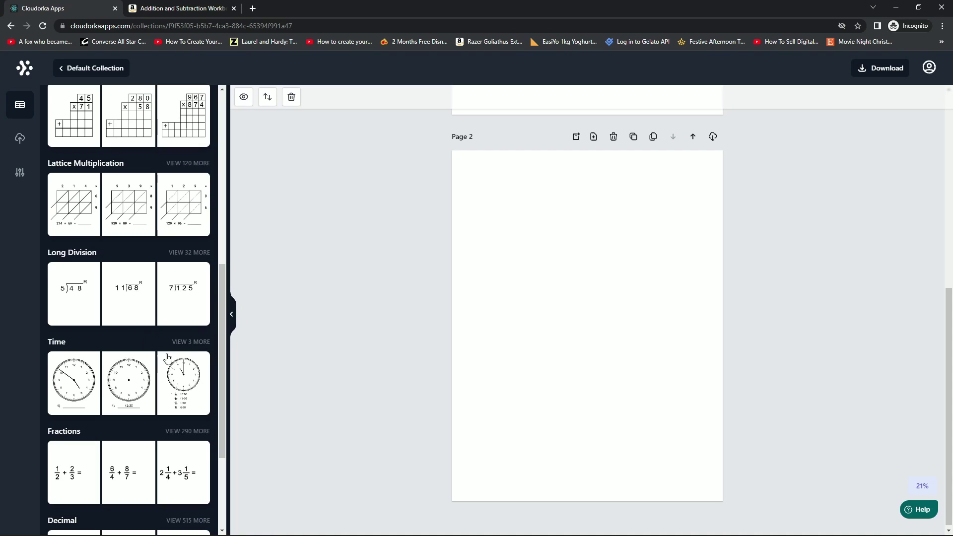
Add the multiple-choice clock worksheet from the Time templates to page 2.
click(201, 344)
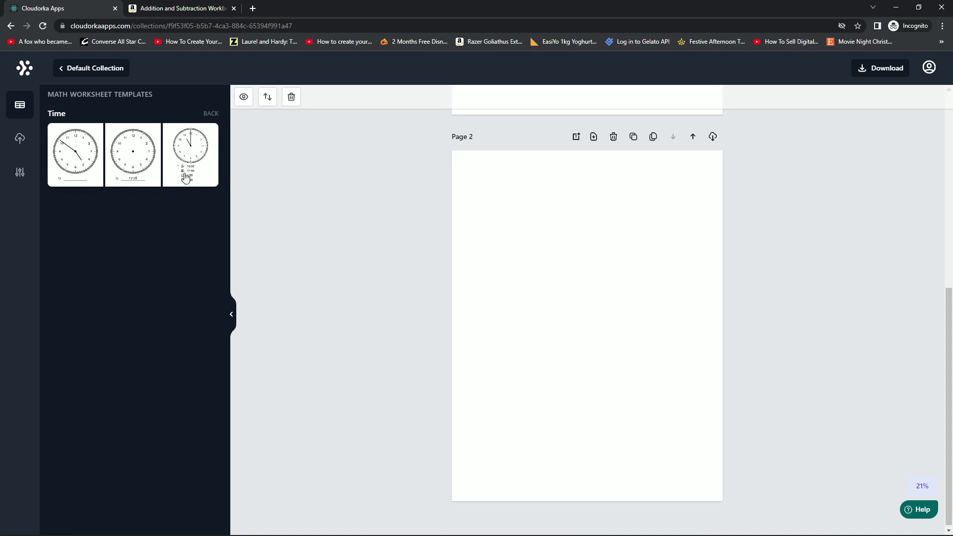
click(194, 157)
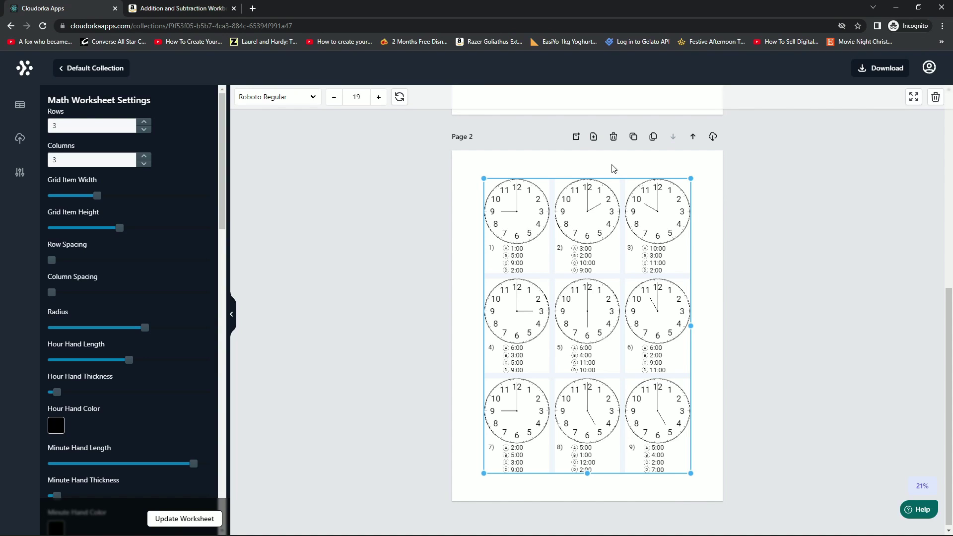
Add page 3 and fill it with the equivalent-fractions worksheet that has dotted circles for the missing denominators.
click(594, 138)
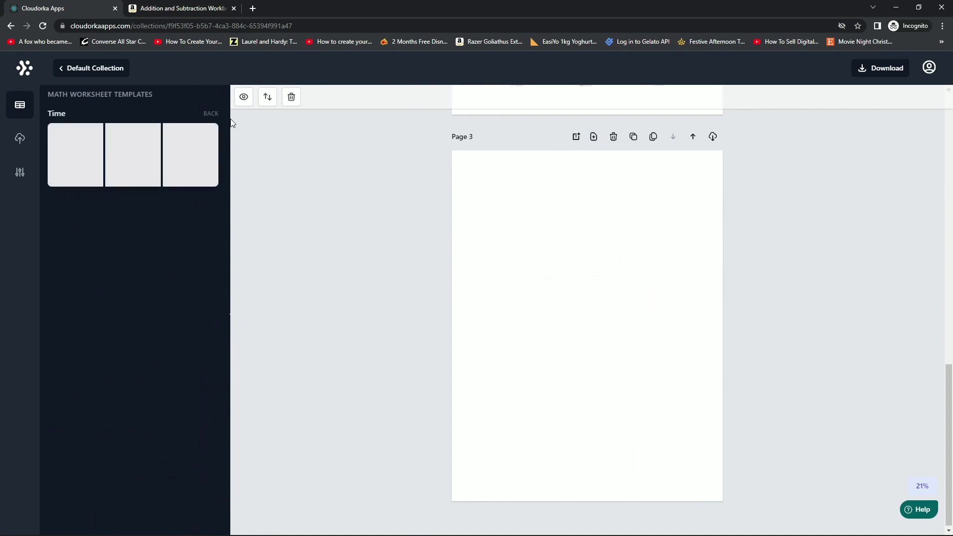
click(205, 114)
scroll(145, 258, down, 10)
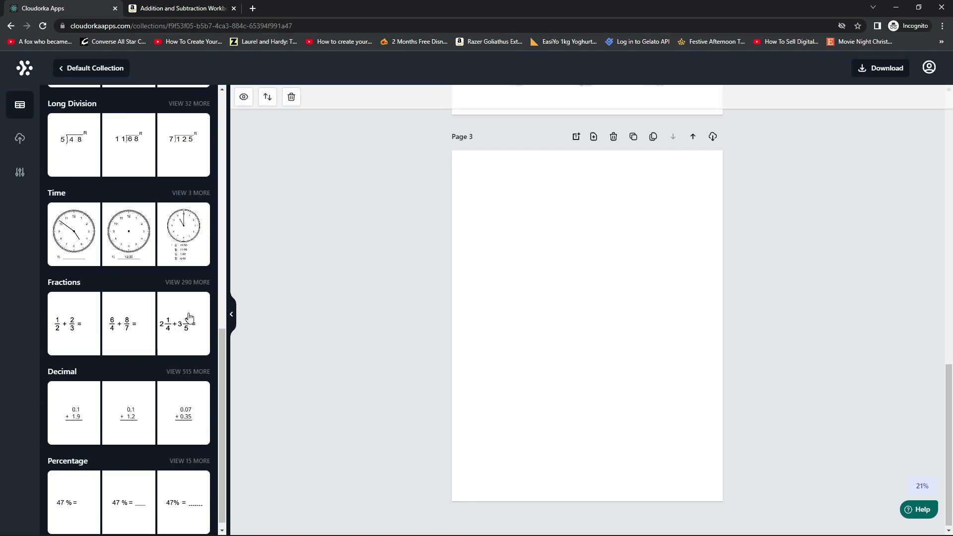
click(188, 283)
scroll(178, 276, down, 3)
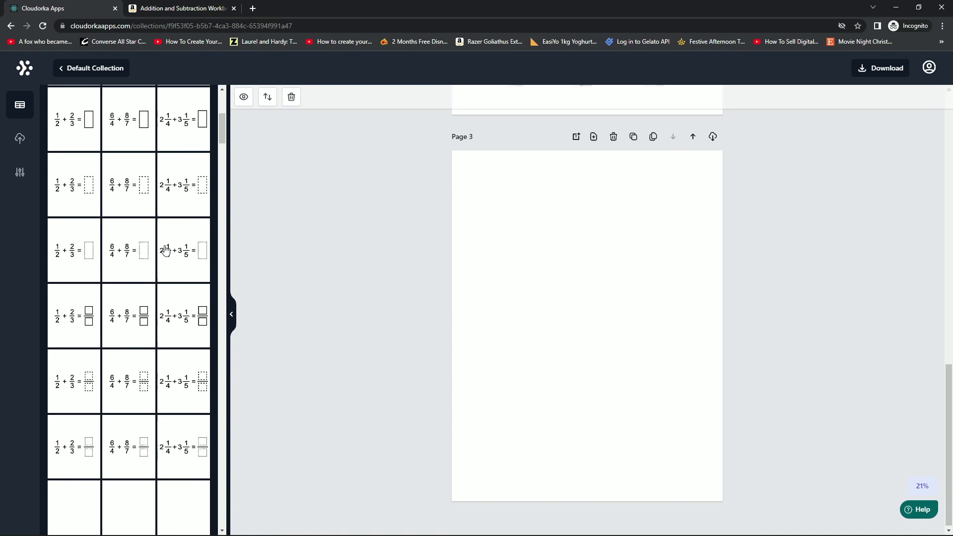
scroll(160, 278, down, 5)
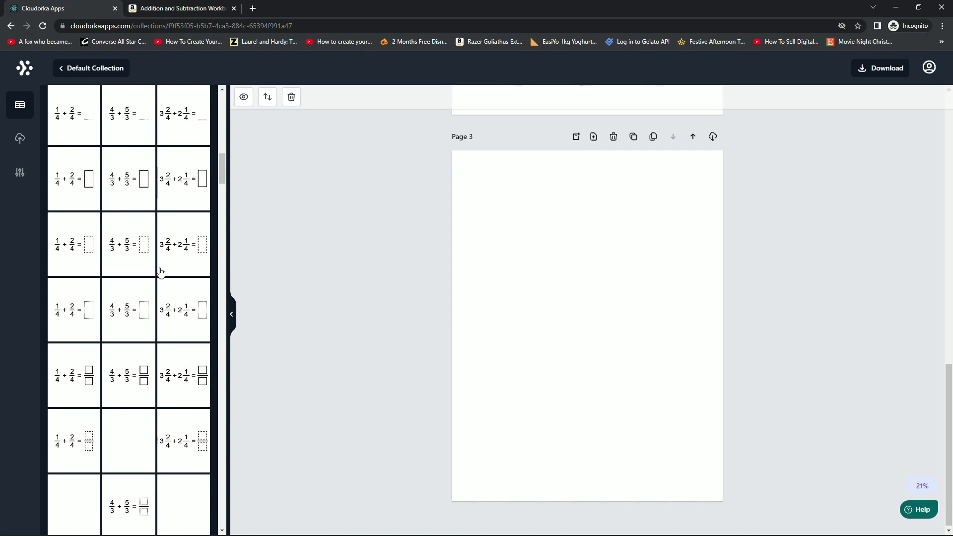
click(155, 279)
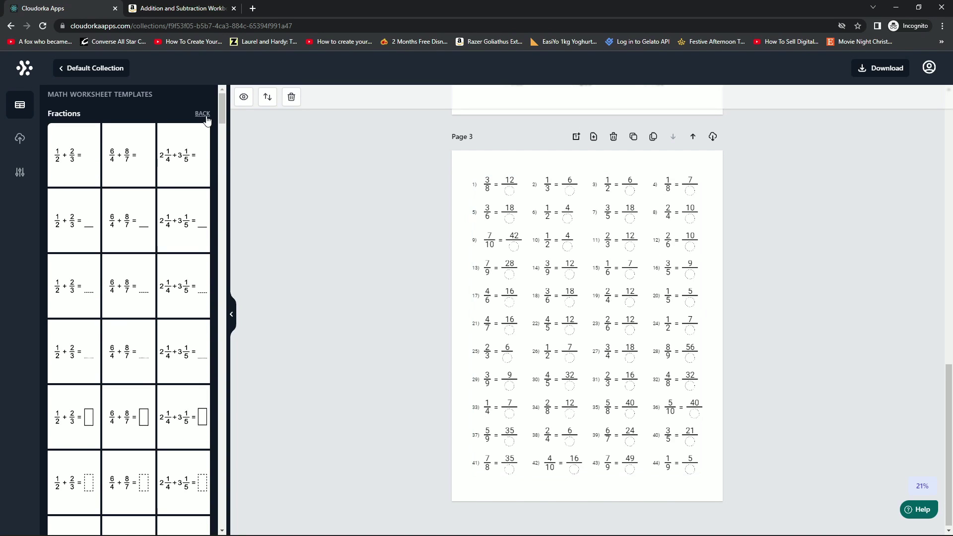
Add page 4 and place the percentage conversion worksheet with dotted answer boxes on it.
click(203, 114)
scroll(130, 333, down, 7)
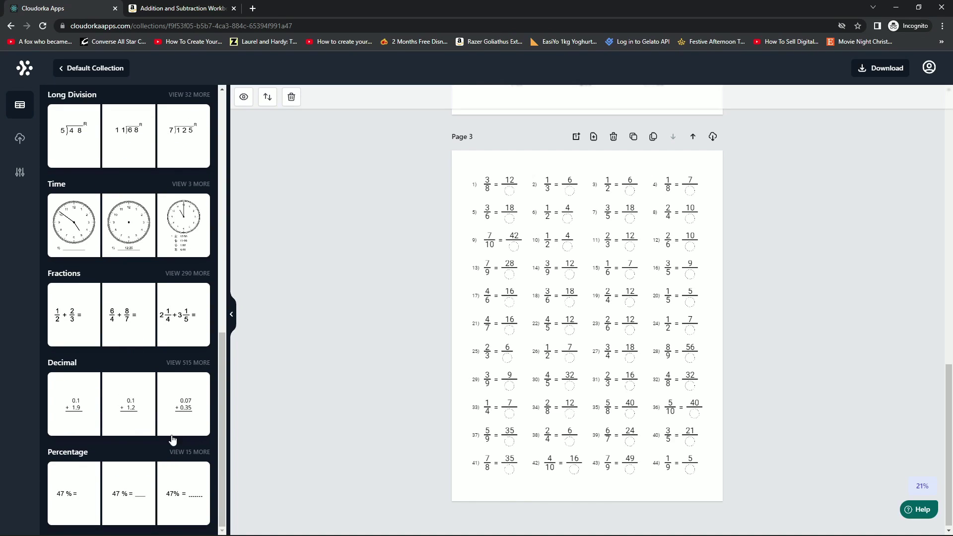
click(196, 453)
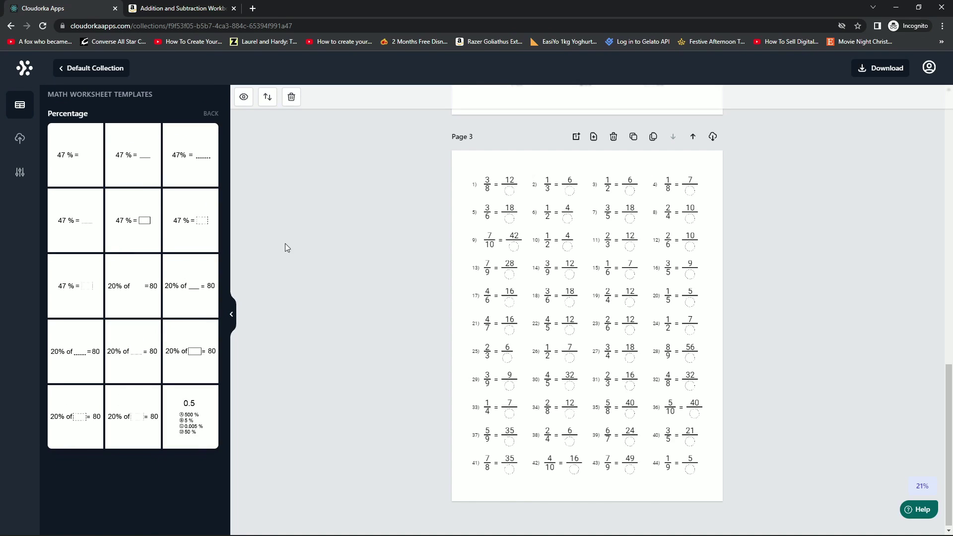
click(594, 136)
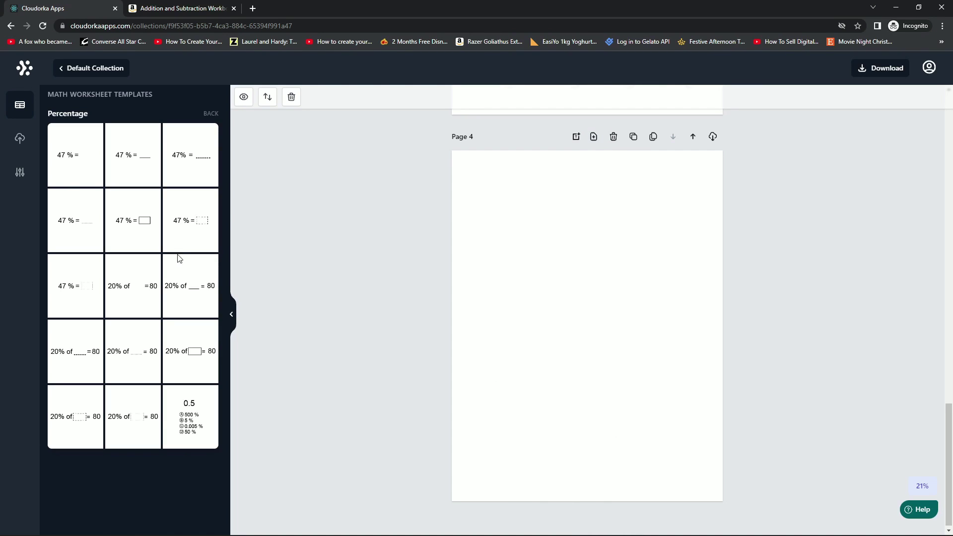
click(193, 228)
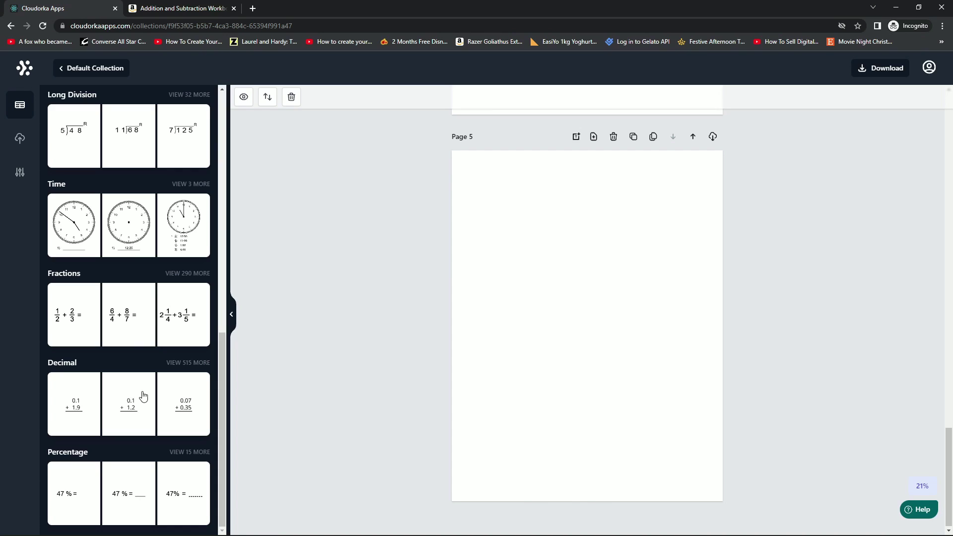
Browse the full Decimal template set and add the horizontal decimal division worksheet with a missing divisor to page 5.
click(191, 363)
scroll(149, 251, down, 3)
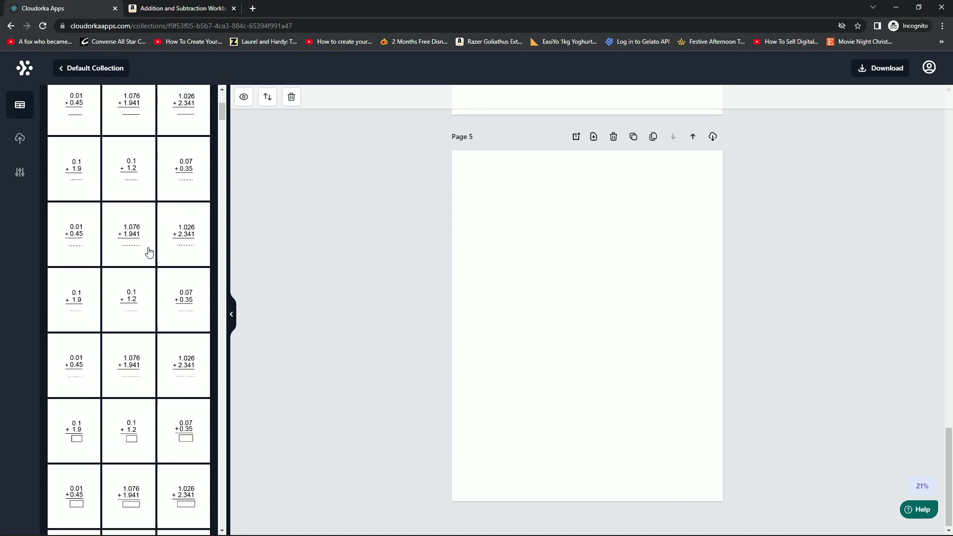
scroll(148, 244, down, 5)
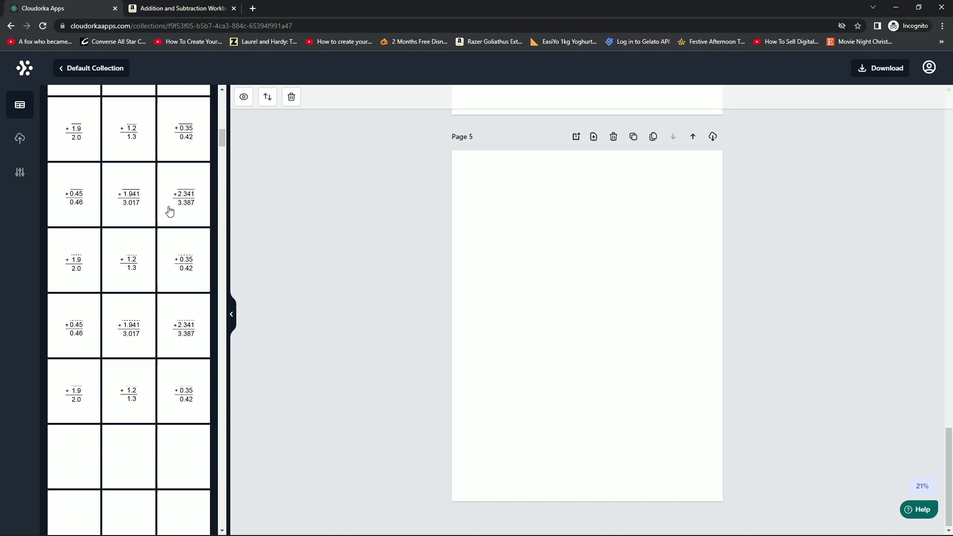
drag(223, 139, 241, 233)
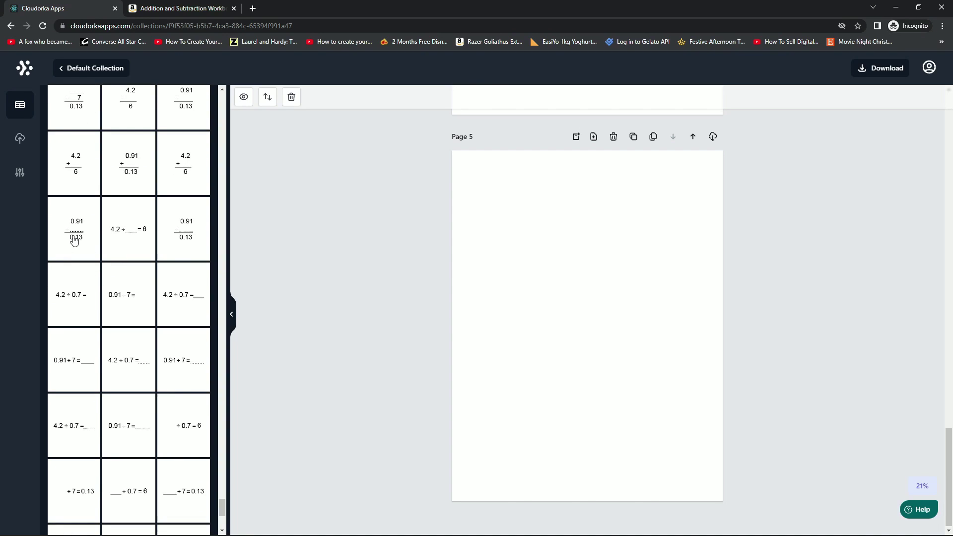
click(140, 241)
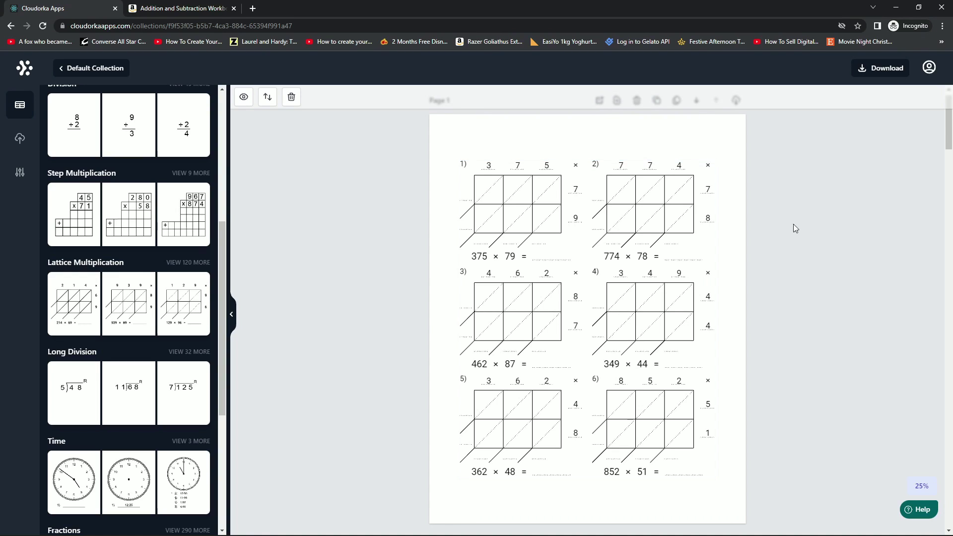
Review the settings of the page 1 lattice multiplication worksheet, including grid size, operand digits and lattice line options.
click(623, 307)
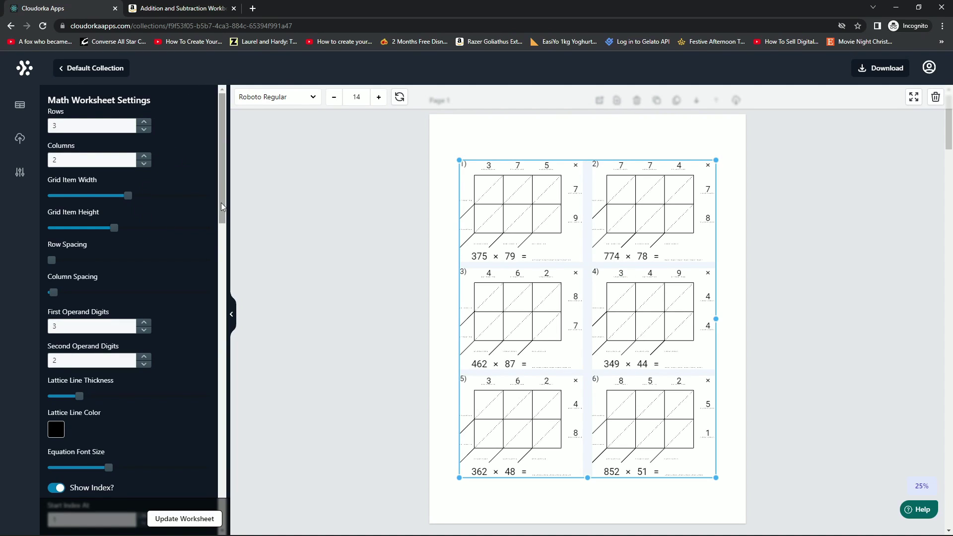
mouse_move(221, 202)
mouse_down()
mouse_move(225, 264)
mouse_move(233, 192)
mouse_up()
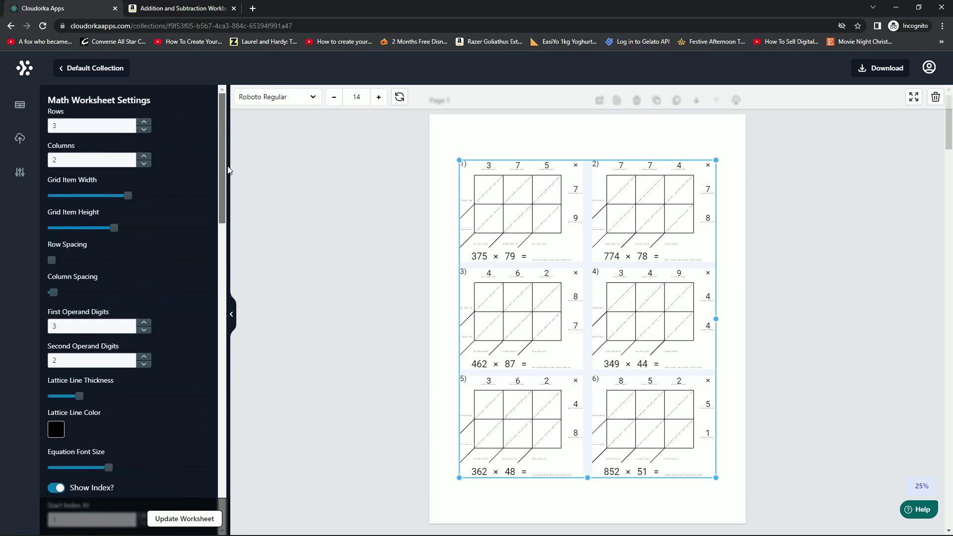
click(765, 248)
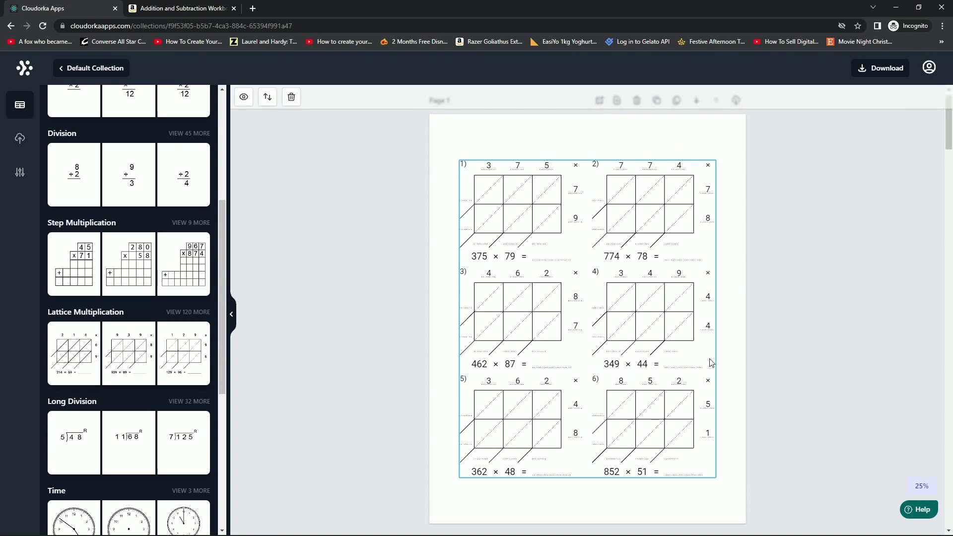
Look over the lattice multiplication worksheet on page 1 and the clock-reading worksheet on page 2.
scroll(754, 316, down, 1)
scroll(752, 308, down, 7)
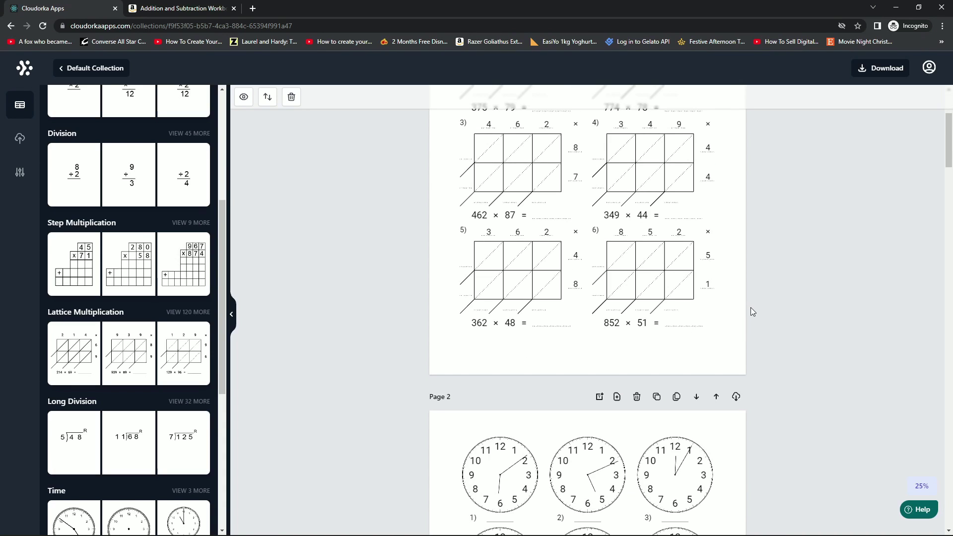
scroll(750, 300, up, 5)
scroll(786, 274, down, 5)
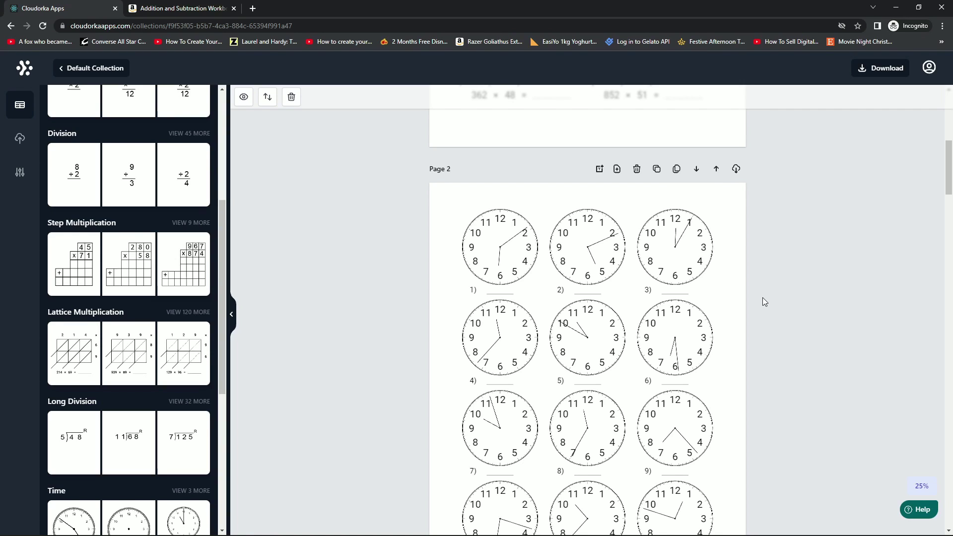
scroll(765, 302, down, 2)
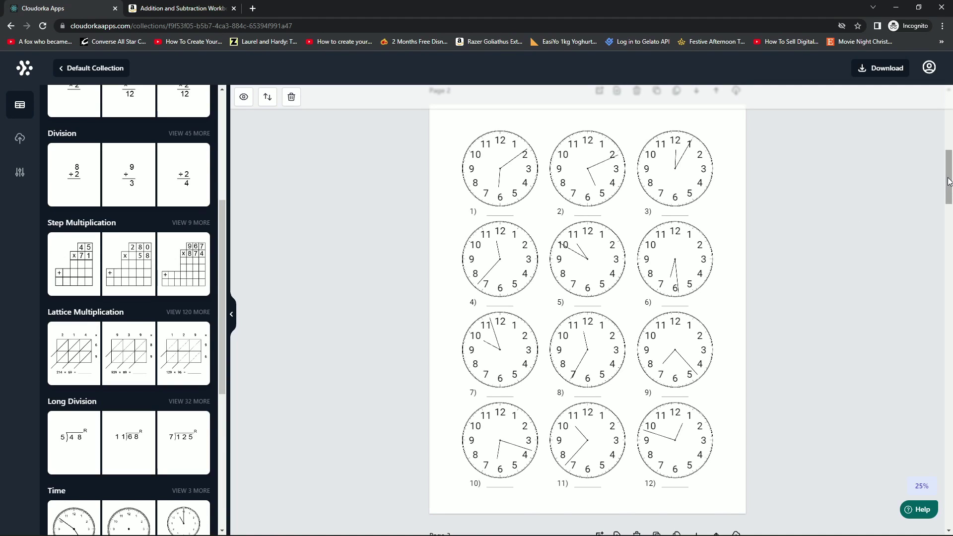
Examine the settings of the fraction addition, decimal subtraction and percentage worksheets on pages 5 to 7.
drag(949, 180, 928, 336)
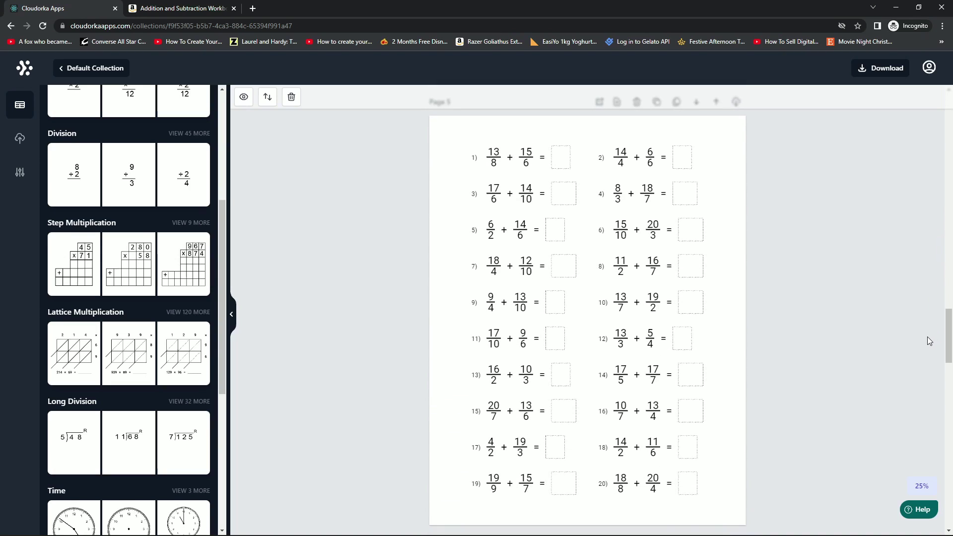
click(639, 293)
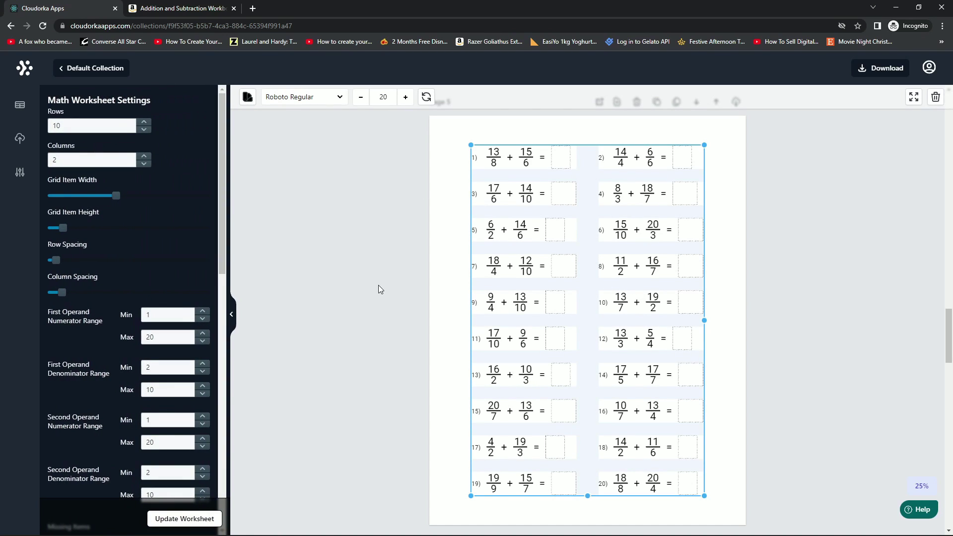
drag(223, 208, 222, 277)
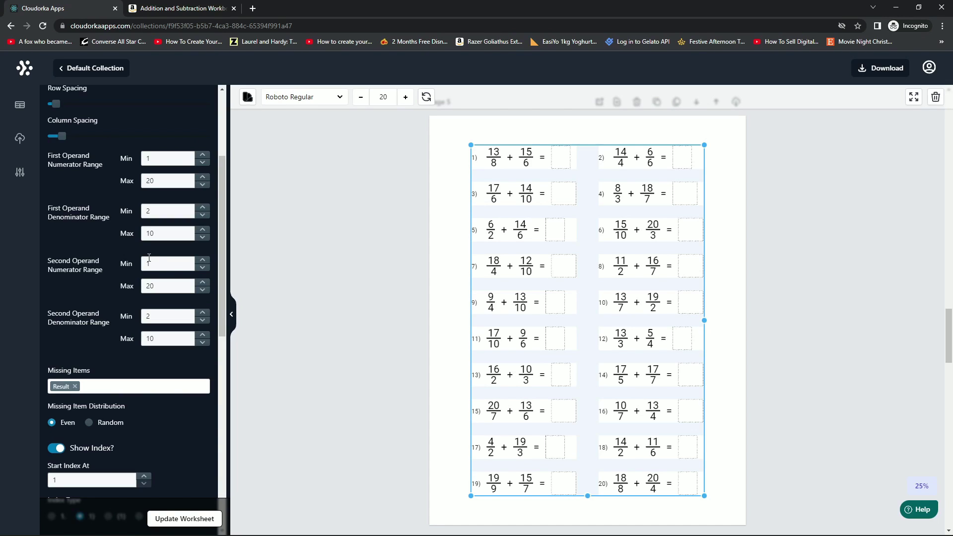
scroll(838, 274, down, 5)
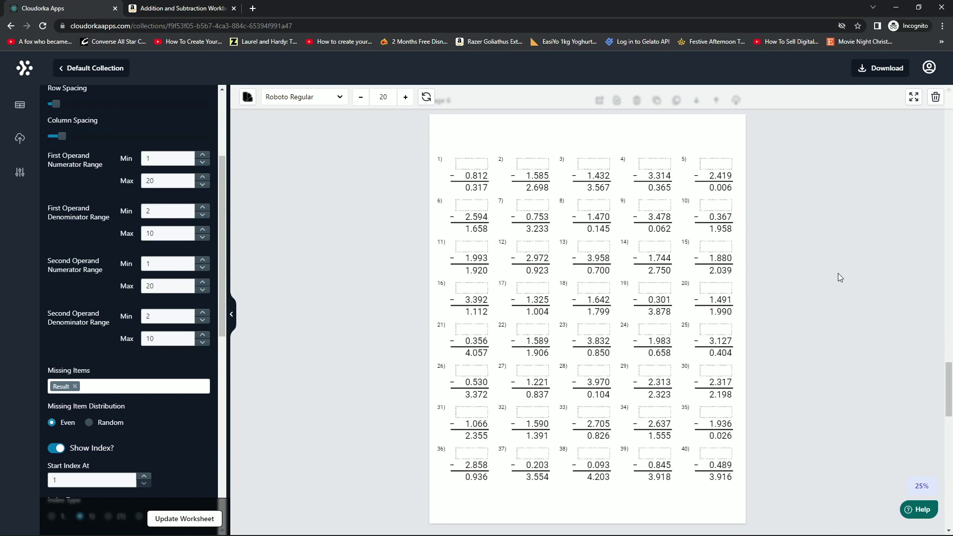
click(656, 277)
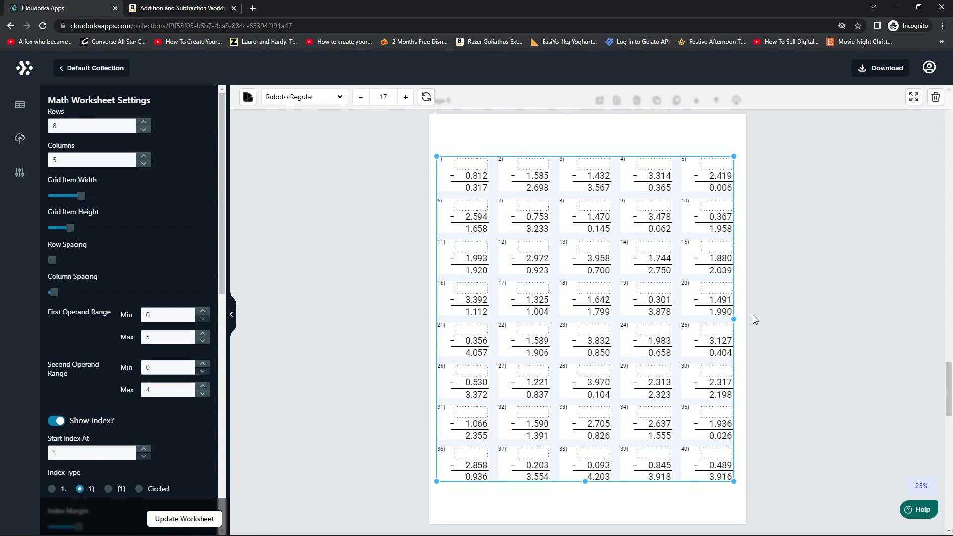
scroll(753, 315, down, 8)
click(686, 281)
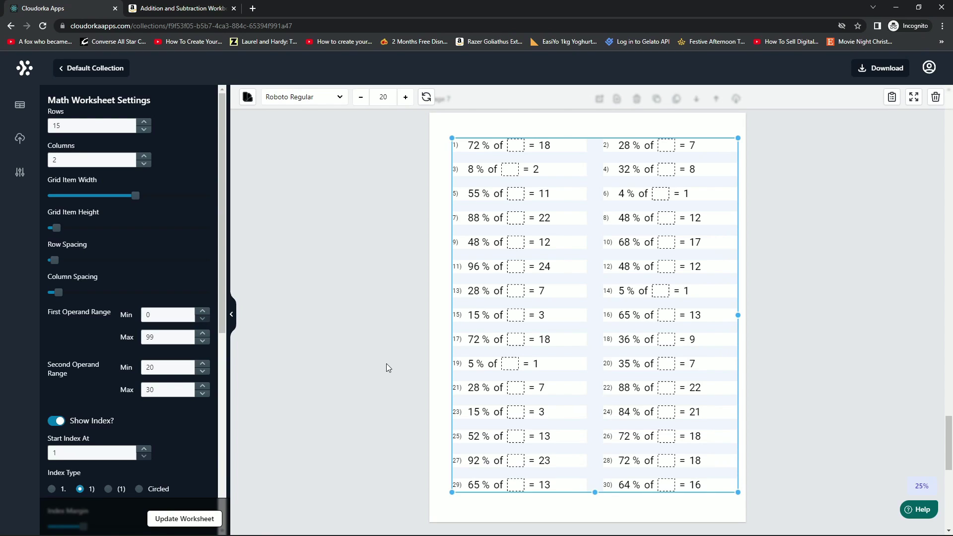
Compare the three clock worksheet types on pages 2 to 4: reading the time, drawing the hands and multiple choice.
scroll(821, 361, up, 5)
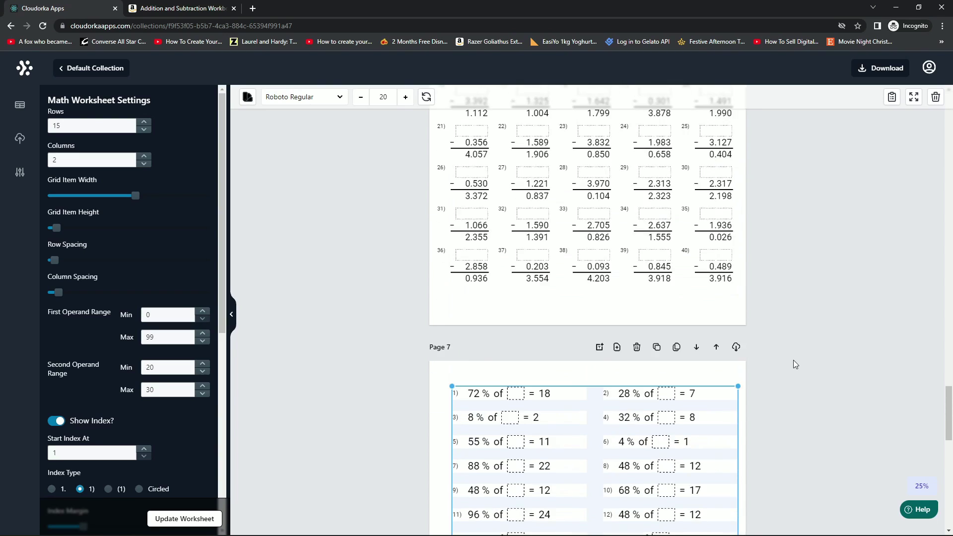
scroll(780, 358, up, 20)
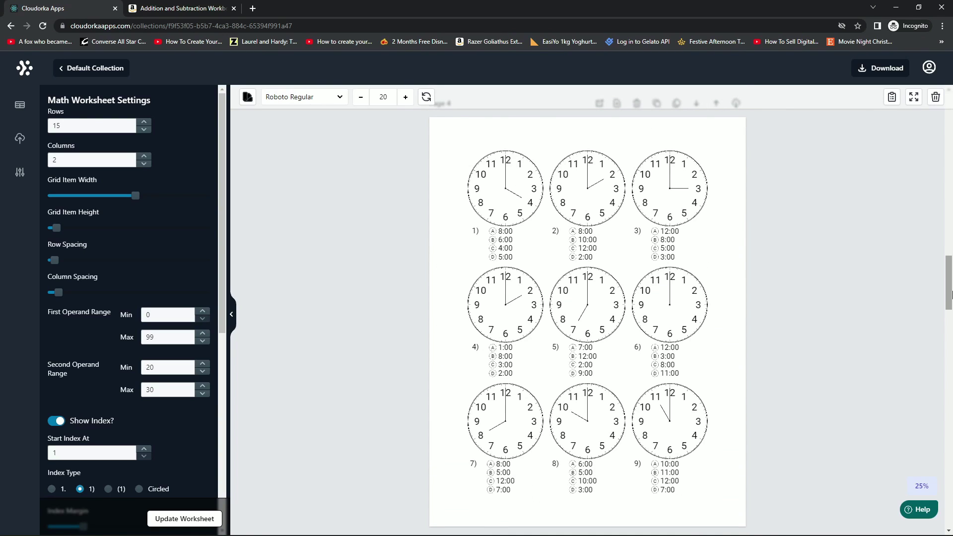
scroll(630, 300, up, 20)
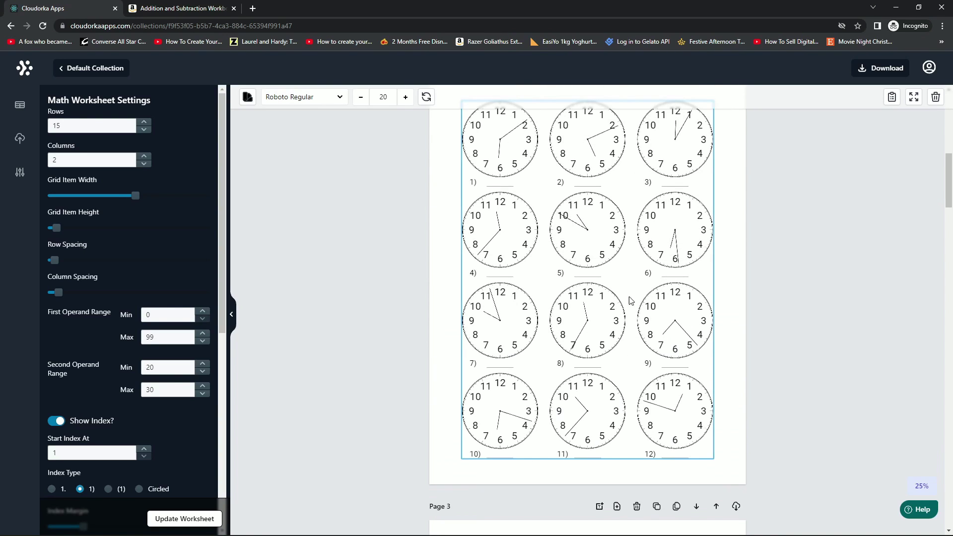
scroll(819, 285, up, 1)
click(818, 281)
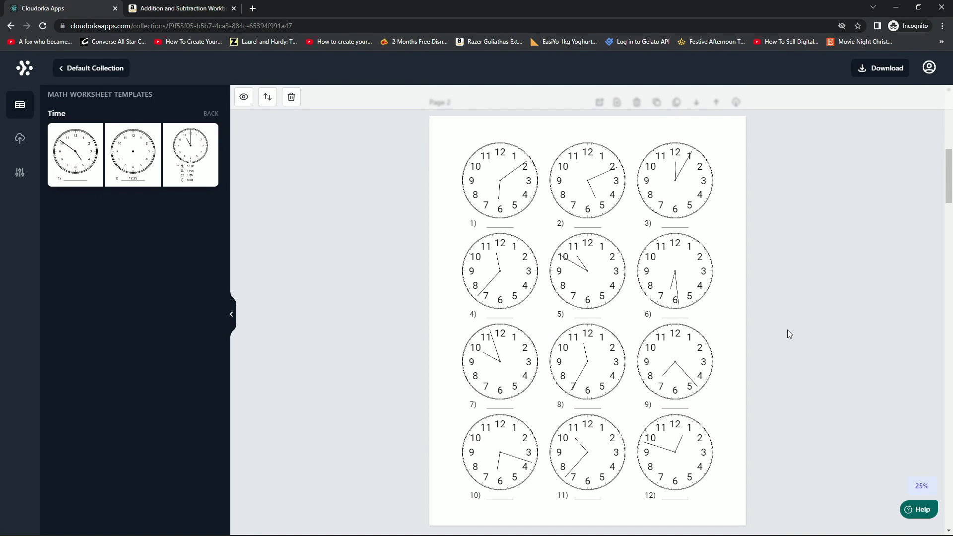
drag(950, 175, 943, 222)
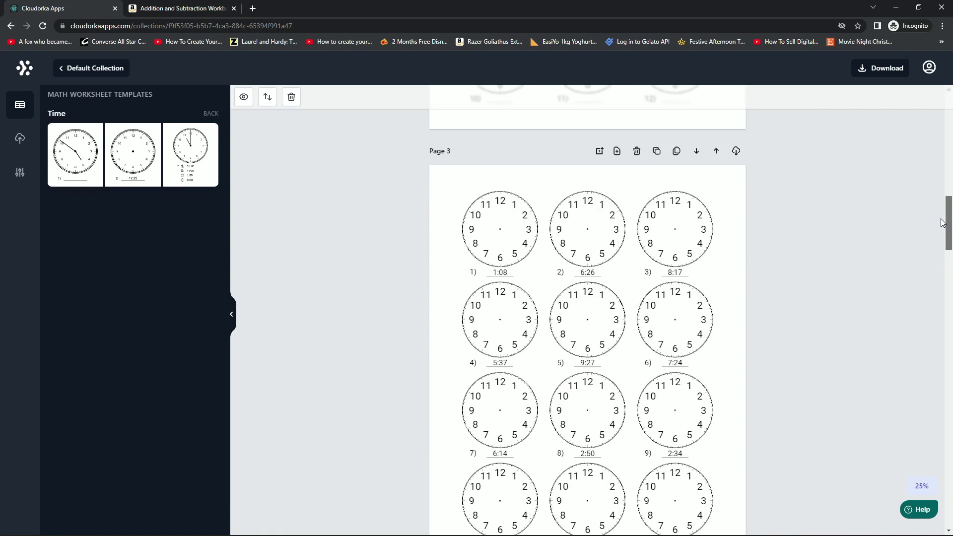
scroll(943, 223, up, 10)
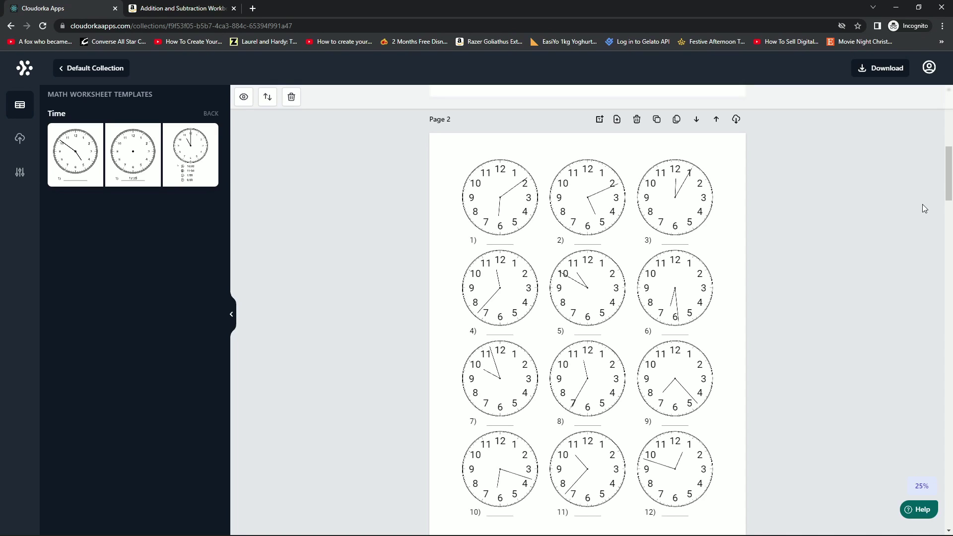
scroll(946, 204, down, 1)
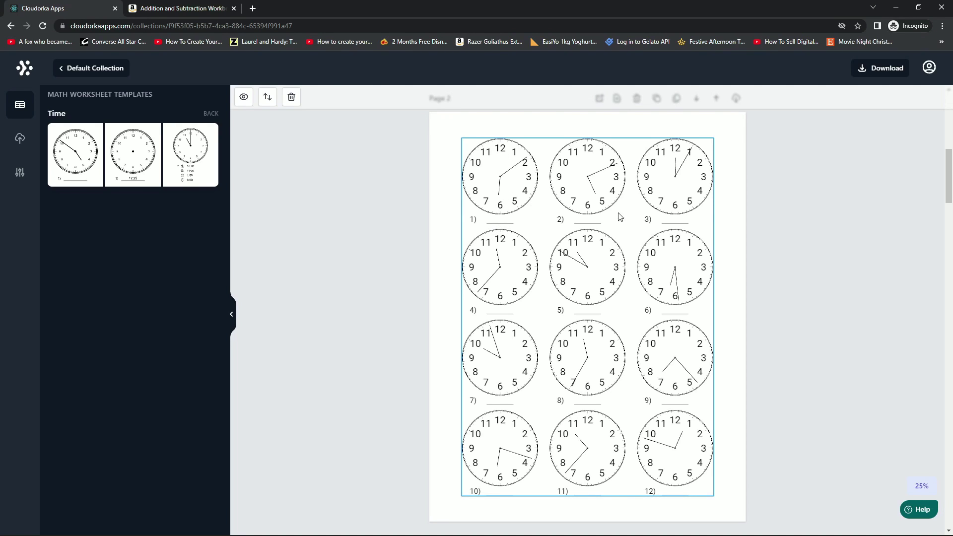
drag(945, 180, 951, 230)
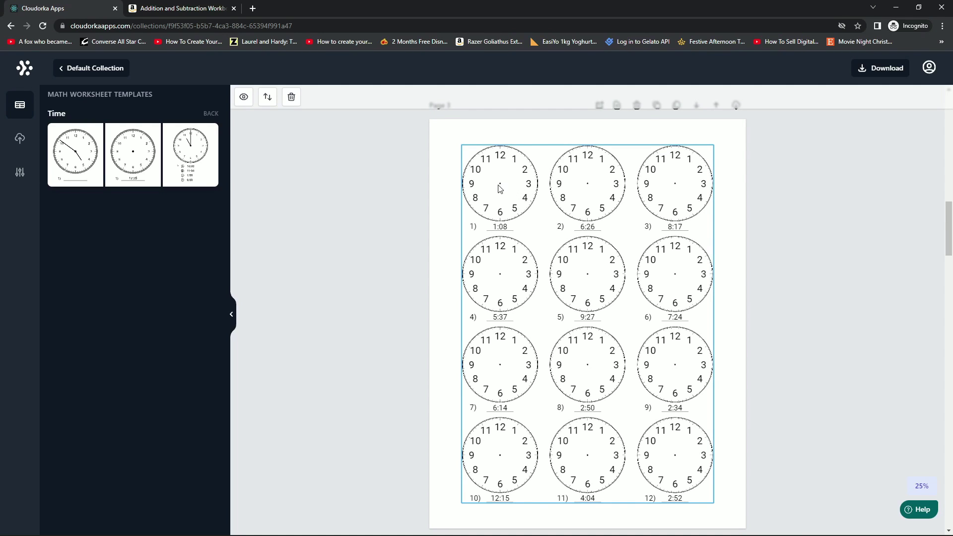
drag(951, 213, 951, 269)
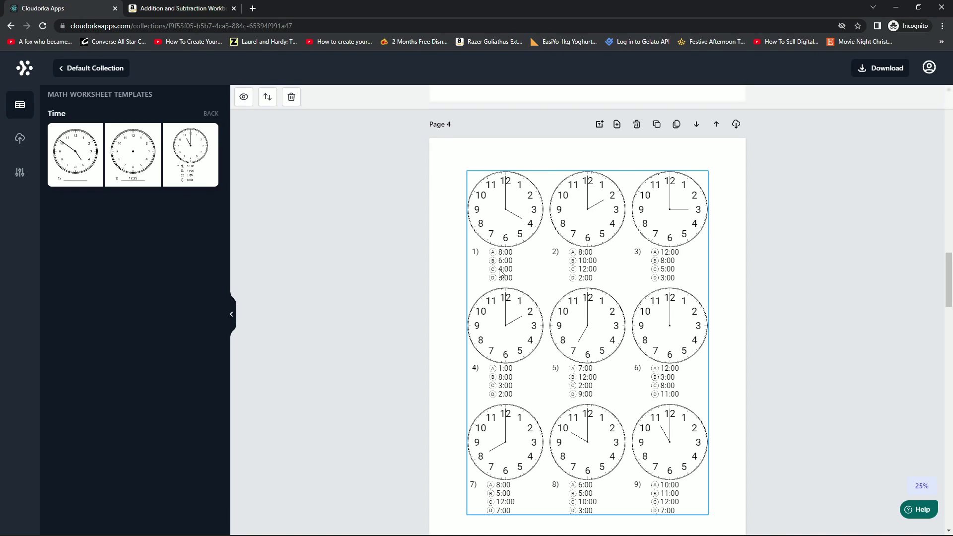
scroll(904, 290, down, 1)
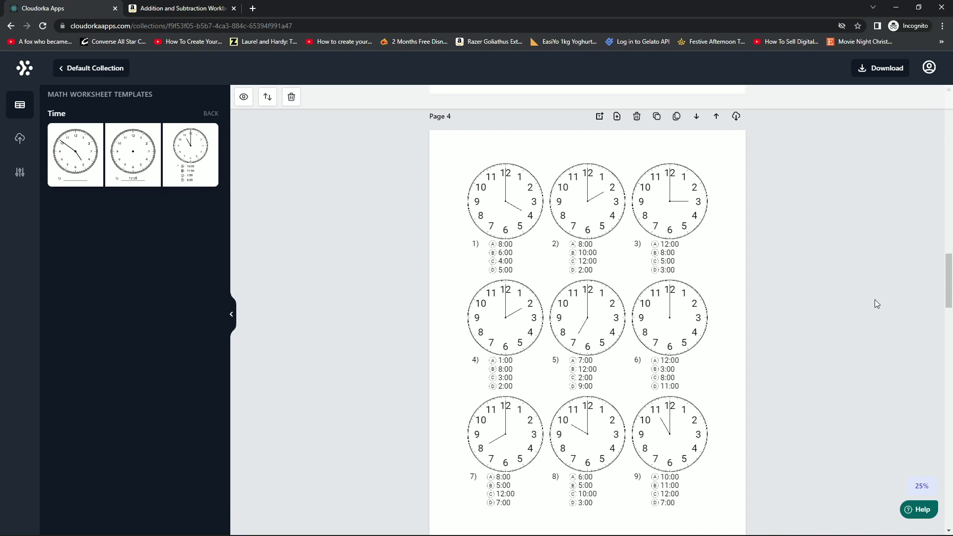
Select the clock worksheet on page 2 and turn on Show Clock Hand Arrow in its settings.
drag(950, 285, 952, 174)
click(652, 248)
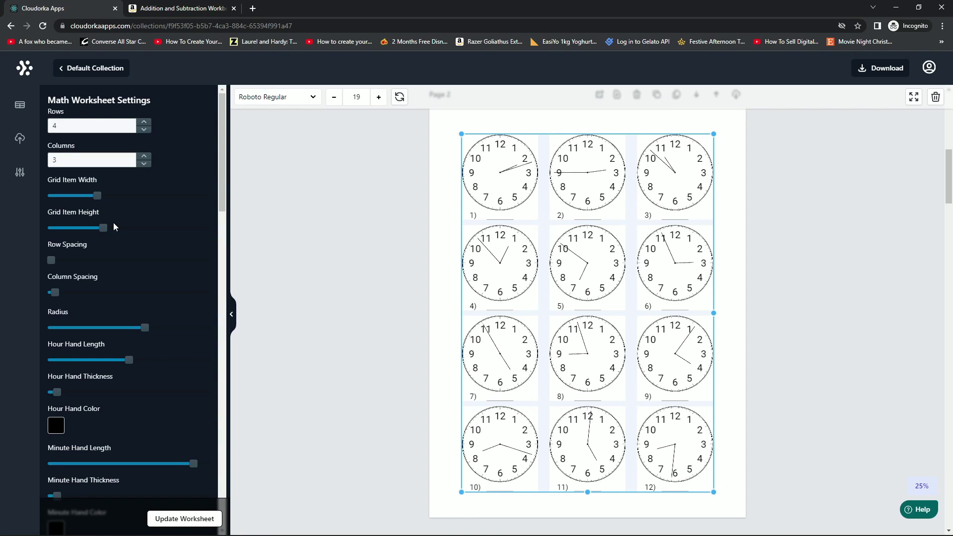
scroll(224, 181, down, 1)
drag(225, 183, 228, 200)
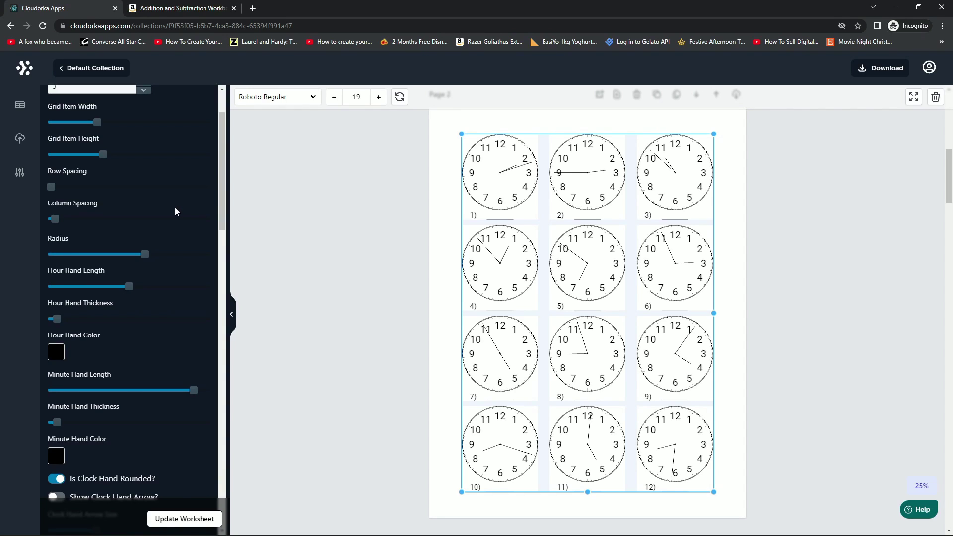
drag(221, 187, 227, 221)
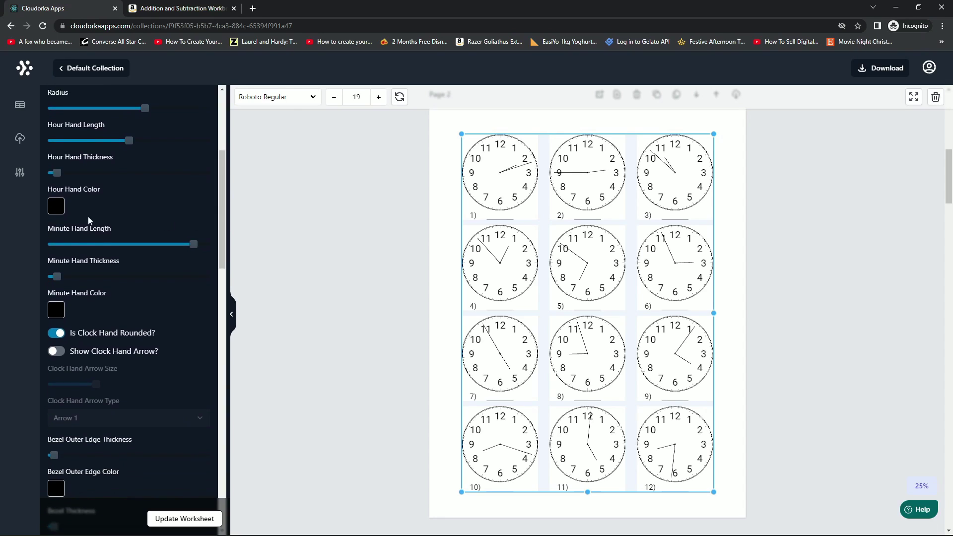
drag(221, 207, 219, 213)
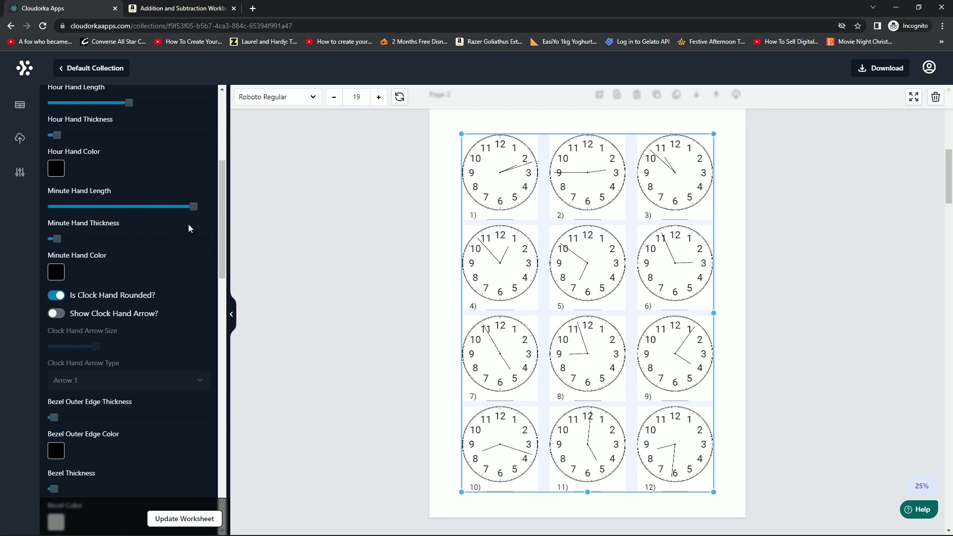
drag(224, 210, 227, 232)
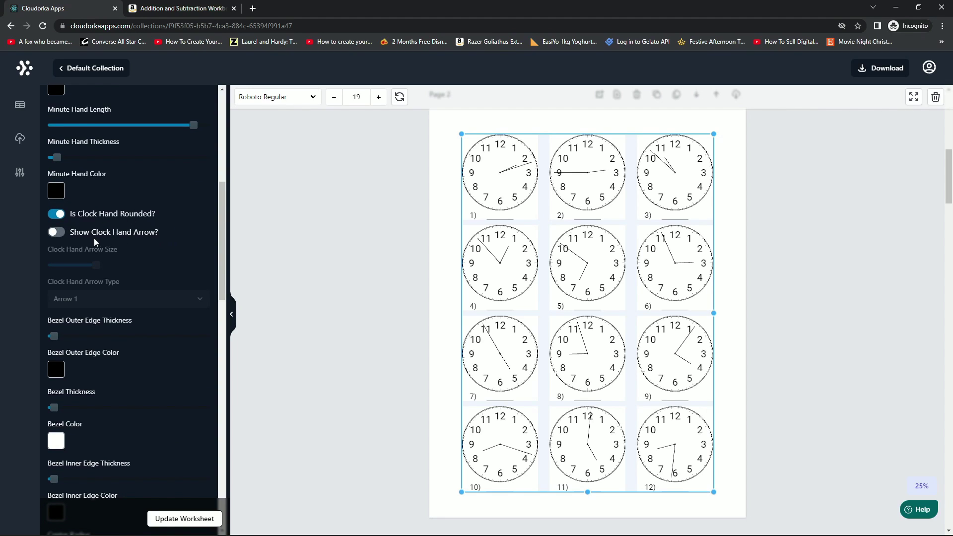
click(122, 214)
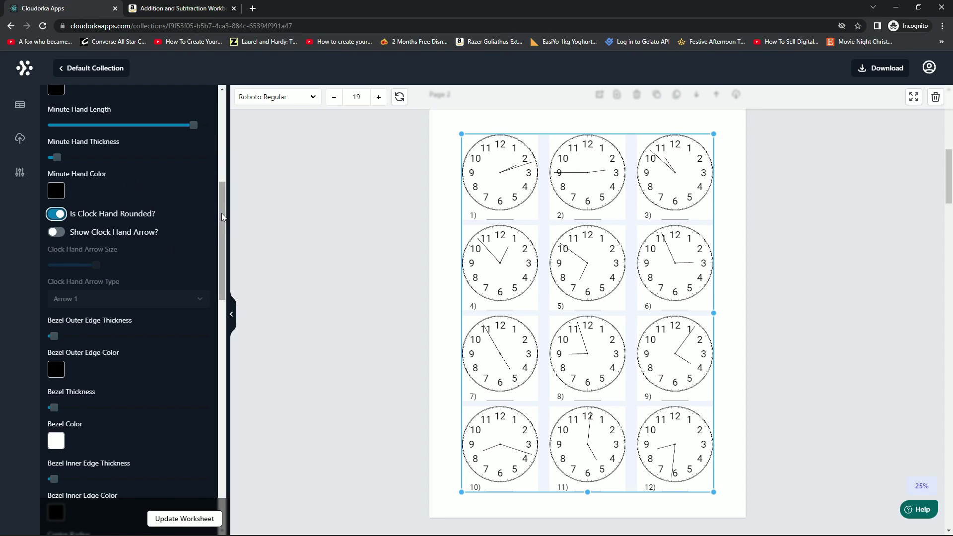
drag(221, 213, 221, 227)
click(47, 182)
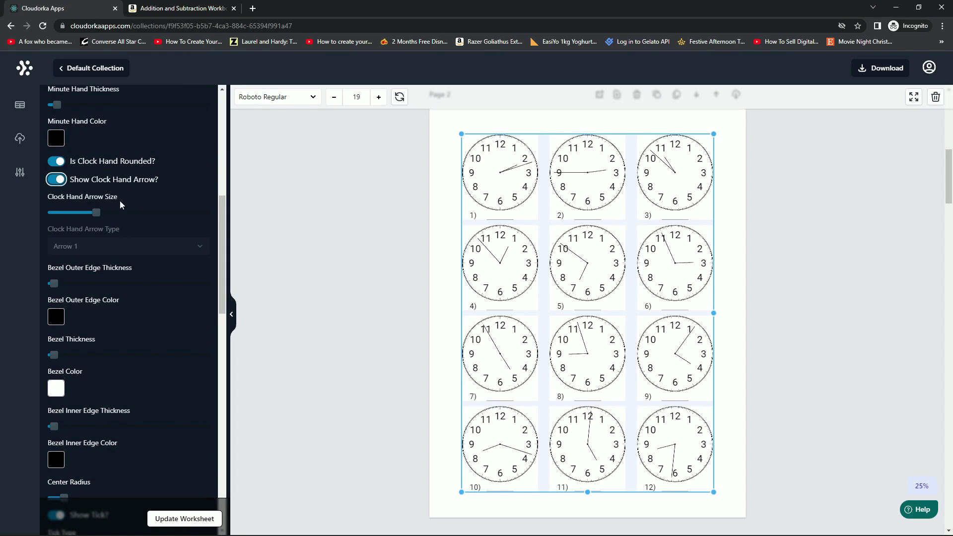
Review the clock worksheet's remaining settings, covering the bezel, ticks, hour numbers, dial color, index, 24-hour format and answer area.
drag(221, 213, 222, 230)
scroll(105, 212, down, 1)
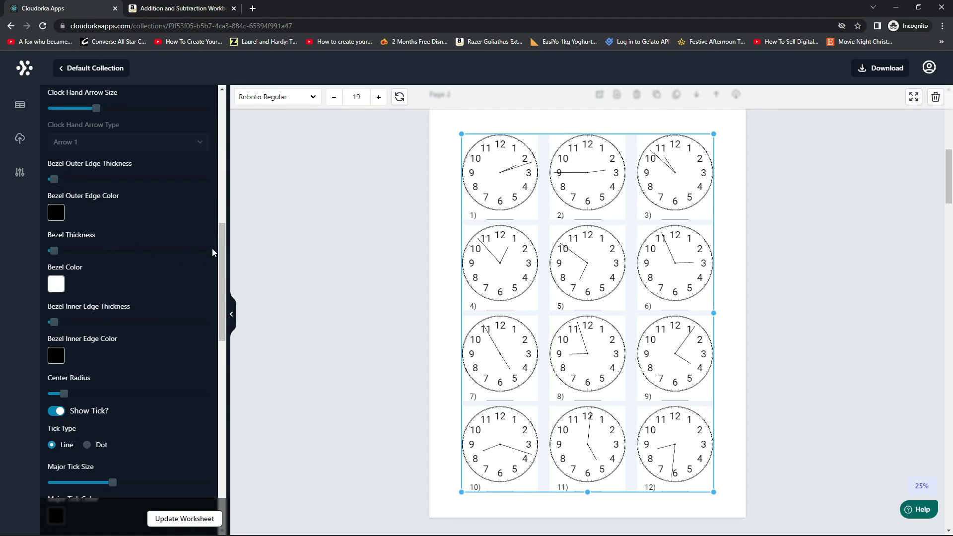
drag(222, 240, 224, 301)
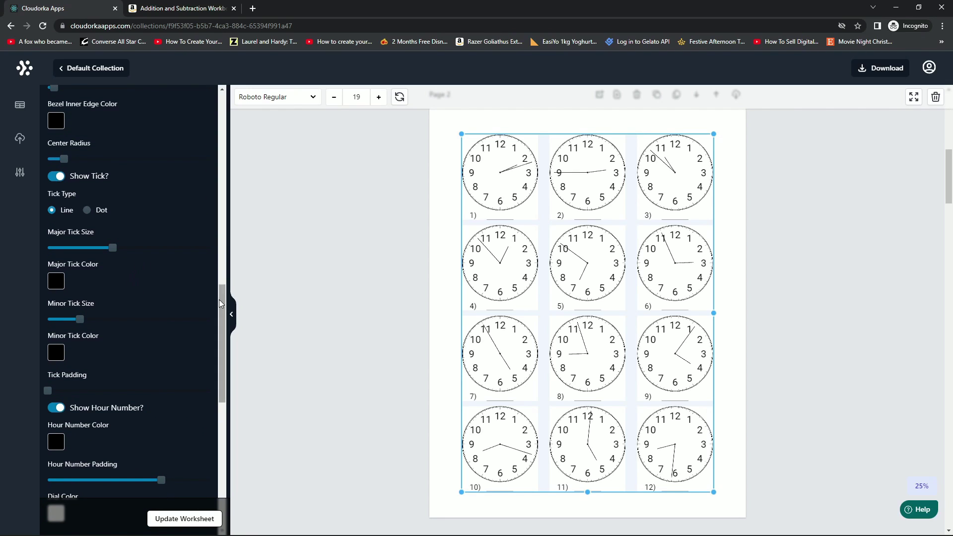
scroll(129, 283, down, 3)
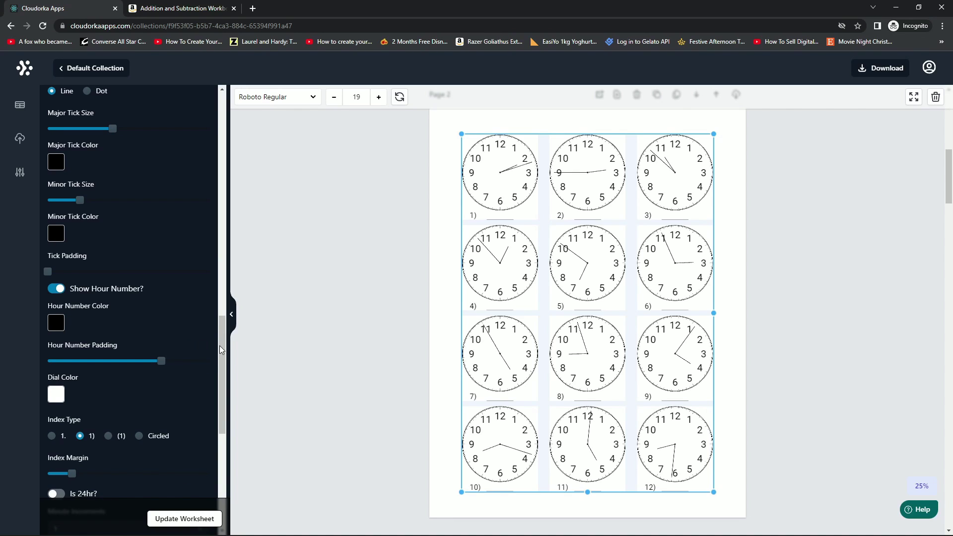
drag(219, 347, 224, 414)
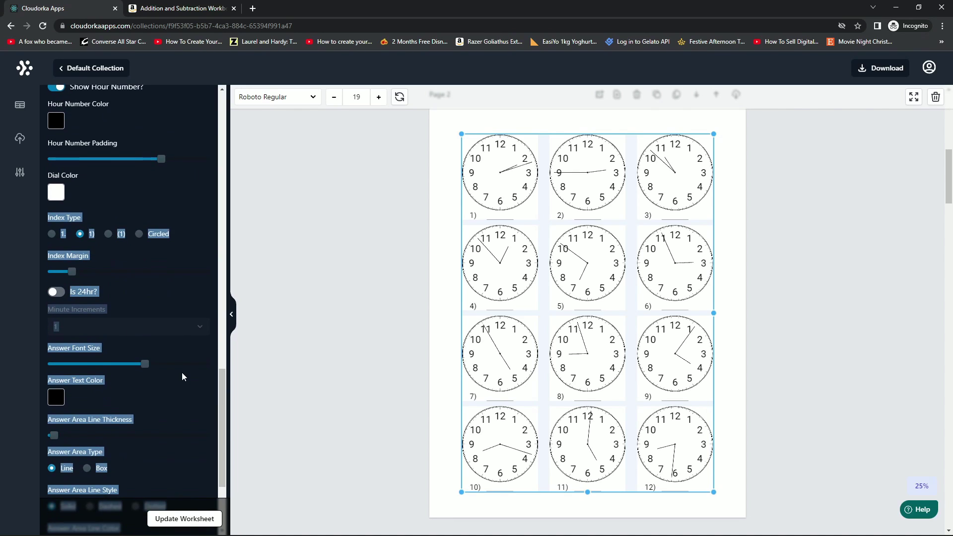
click(182, 373)
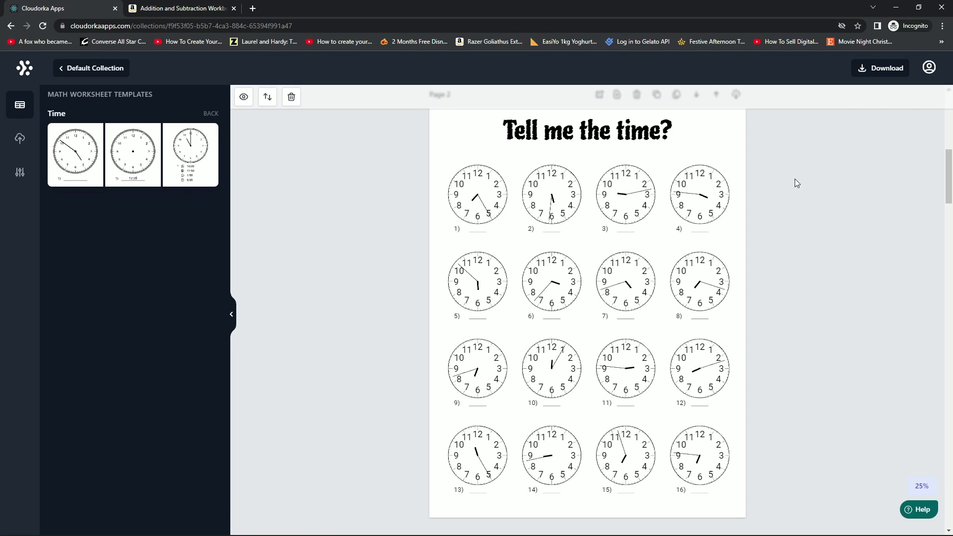
Look through the customised clock worksheets on pages 2 and 3 and the draw-the-hands worksheets on pages 8 and 9.
mouse_move(948, 167)
mouse_down()
mouse_move(948, 275)
mouse_move(951, 169)
mouse_up()
scroll(747, 293, down, 8)
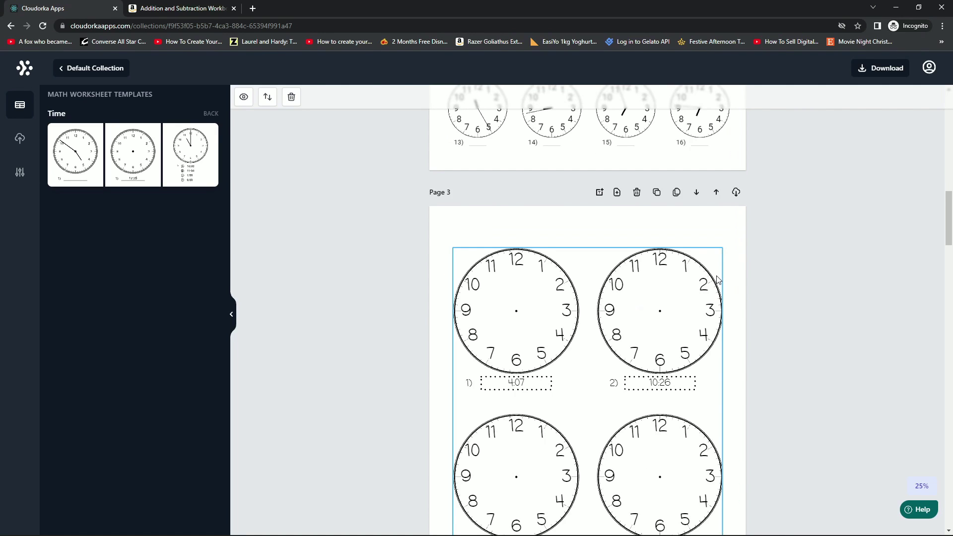
scroll(749, 288, down, 1)
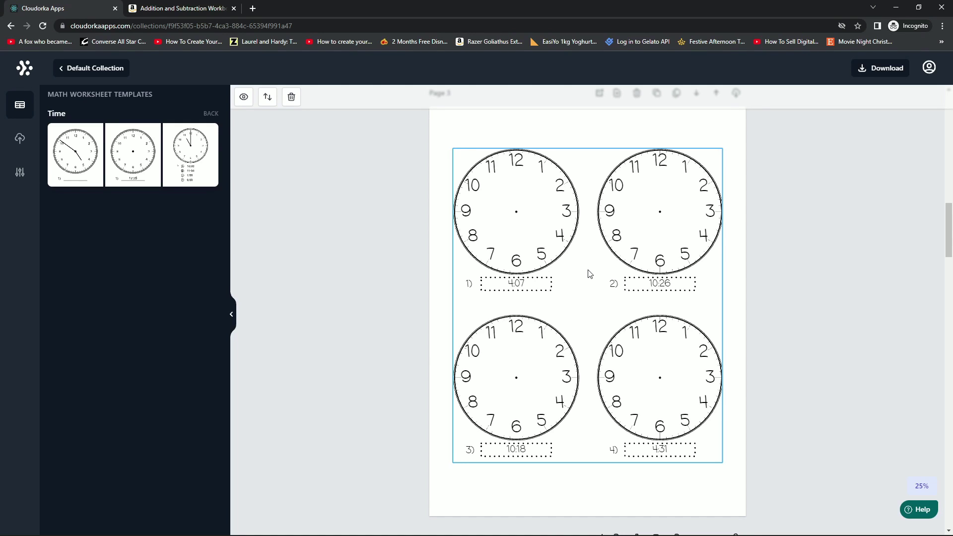
scroll(590, 273, down, 8)
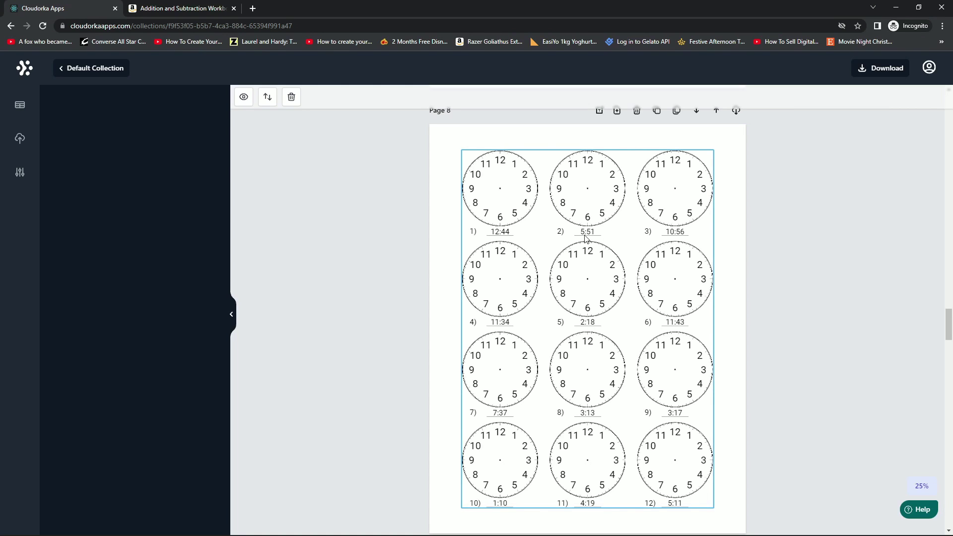
scroll(610, 253, down, 6)
scroll(618, 262, down, 2)
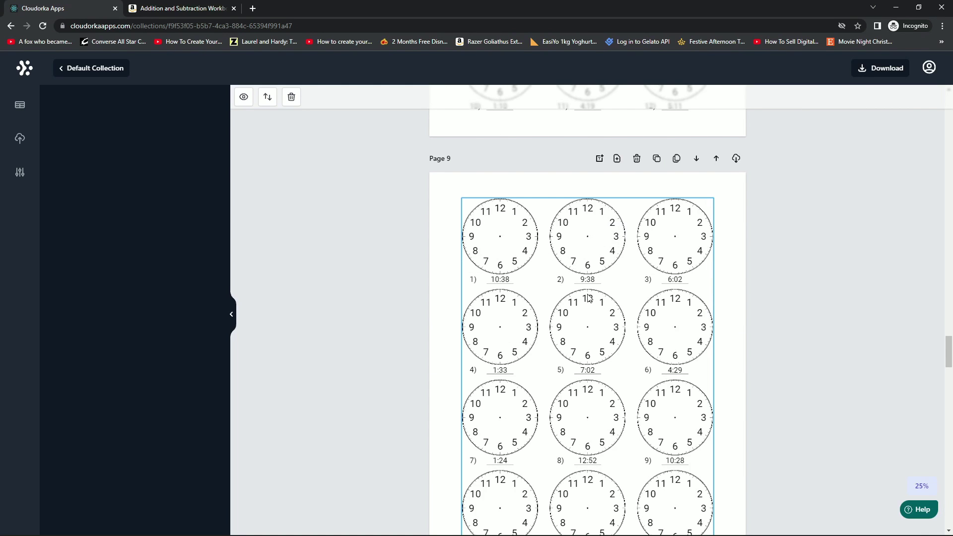
Show the workbook's solutions and review the answer pages, including the solved clock faces for the draw-the-hands worksheets.
click(243, 98)
click(502, 333)
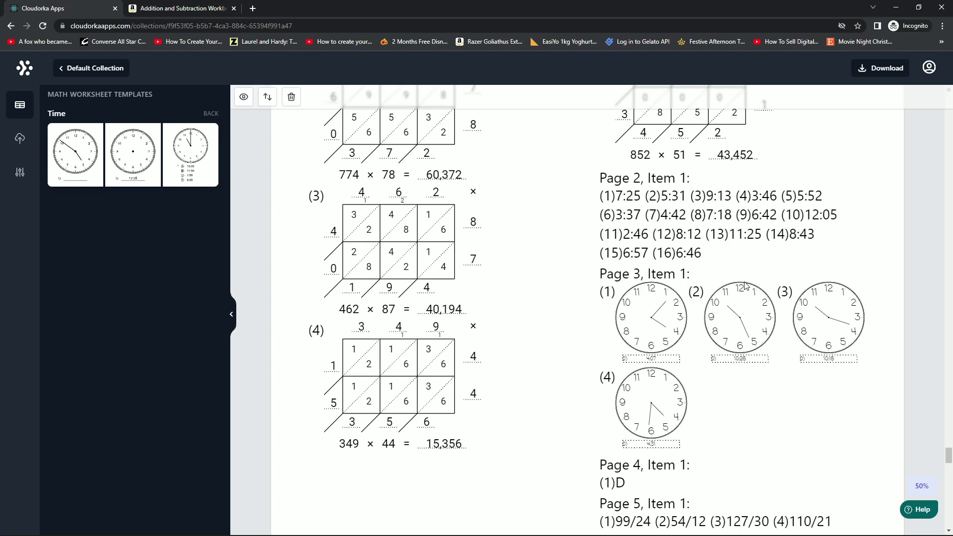
scroll(744, 285, down, 6)
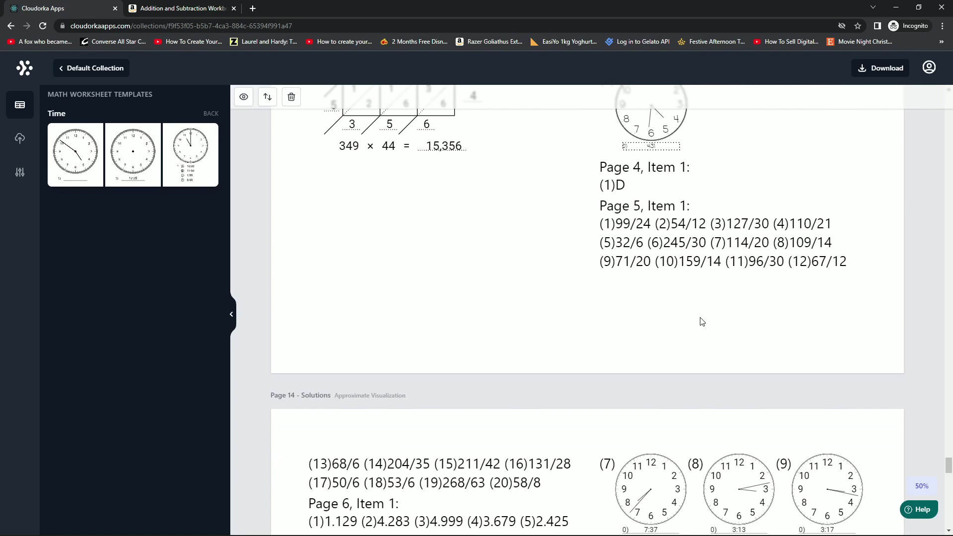
scroll(703, 322, down, 5)
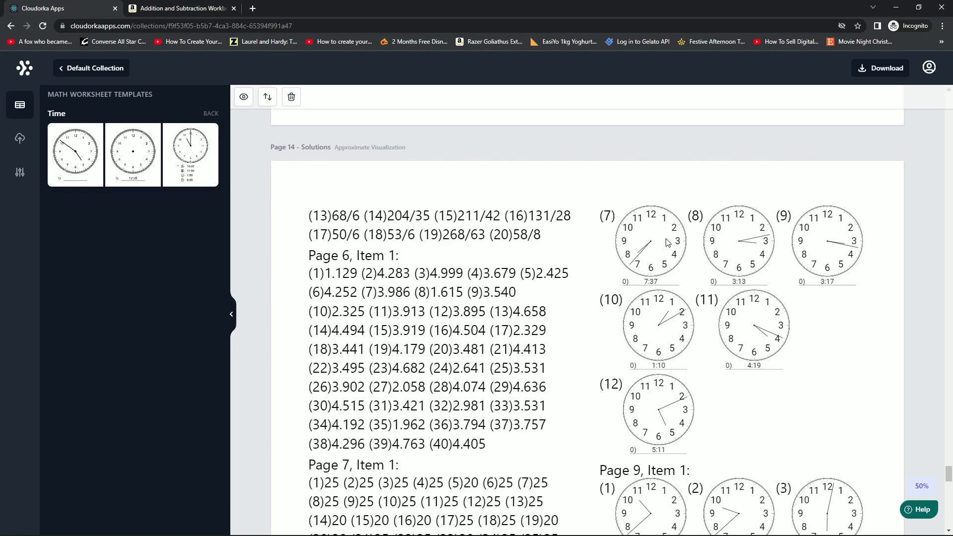
scroll(667, 243, down, 1)
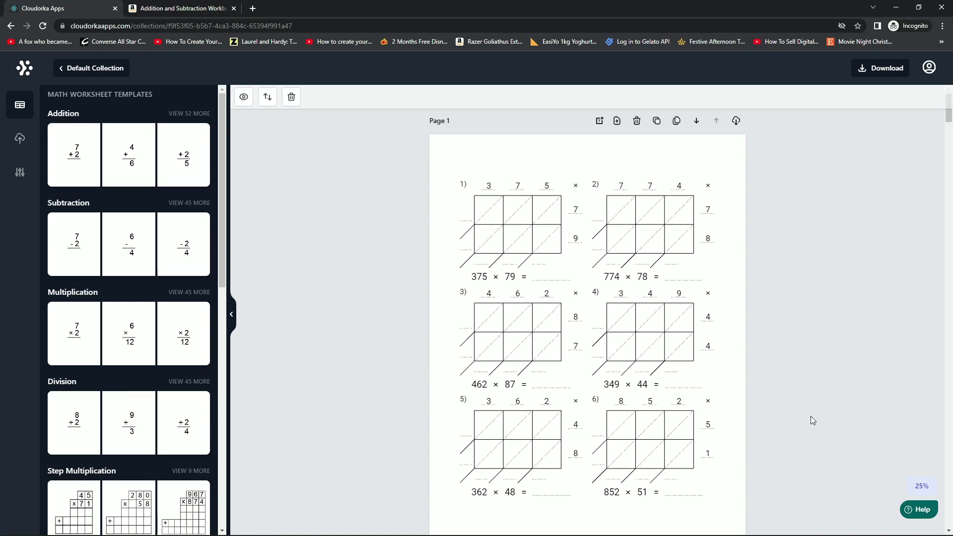
scroll(176, 422, down, 8)
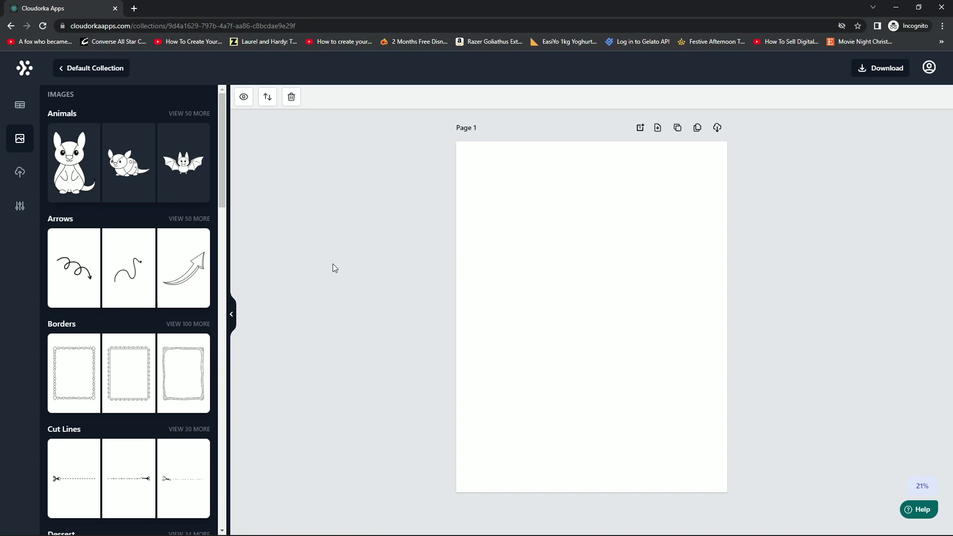
Browse the image categories and inspect the player 1 arrow and the jellyfish on the "The fastest seal WINS!" page.
drag(222, 142, 241, 109)
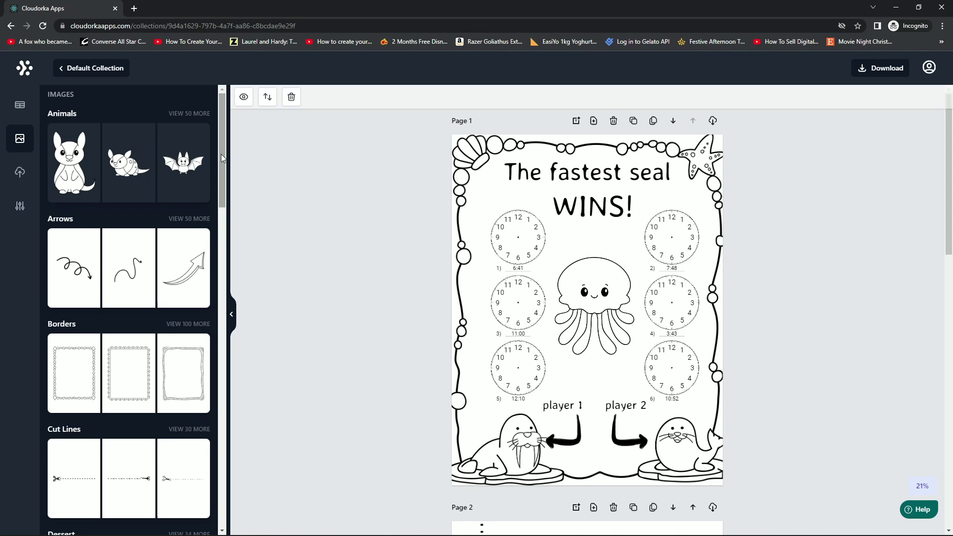
mouse_move(222, 154)
mouse_down()
mouse_move(222, 190)
mouse_move(222, 154)
mouse_up()
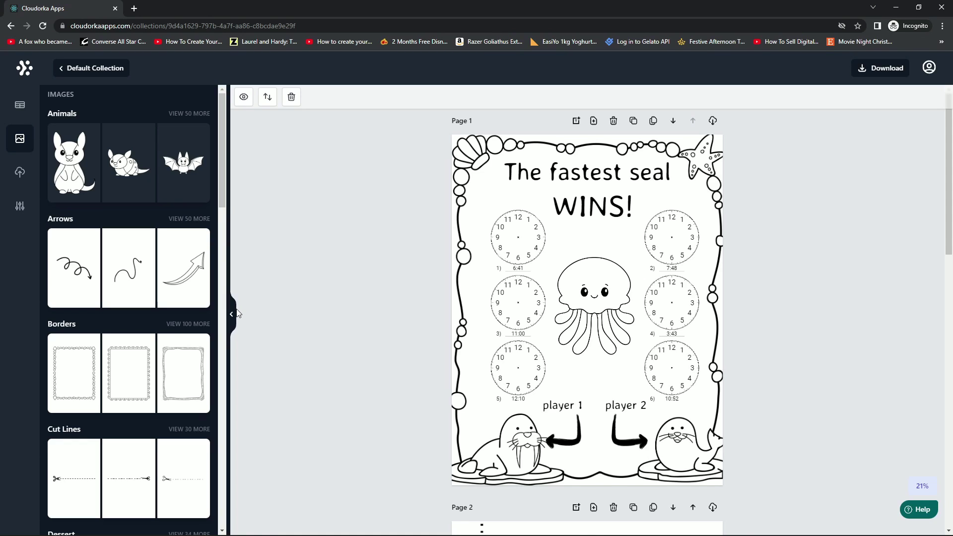
scroll(219, 313, down, 1)
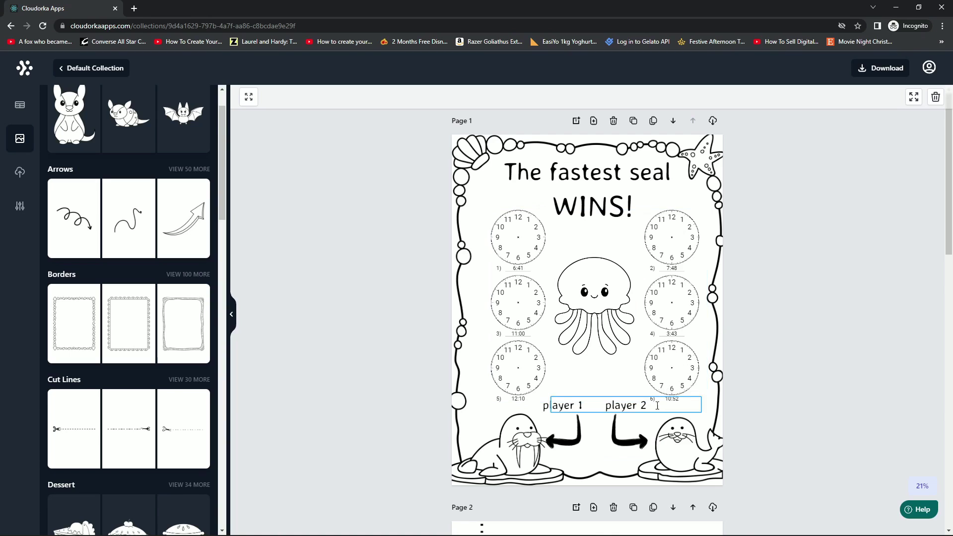
drag(573, 435, 576, 437)
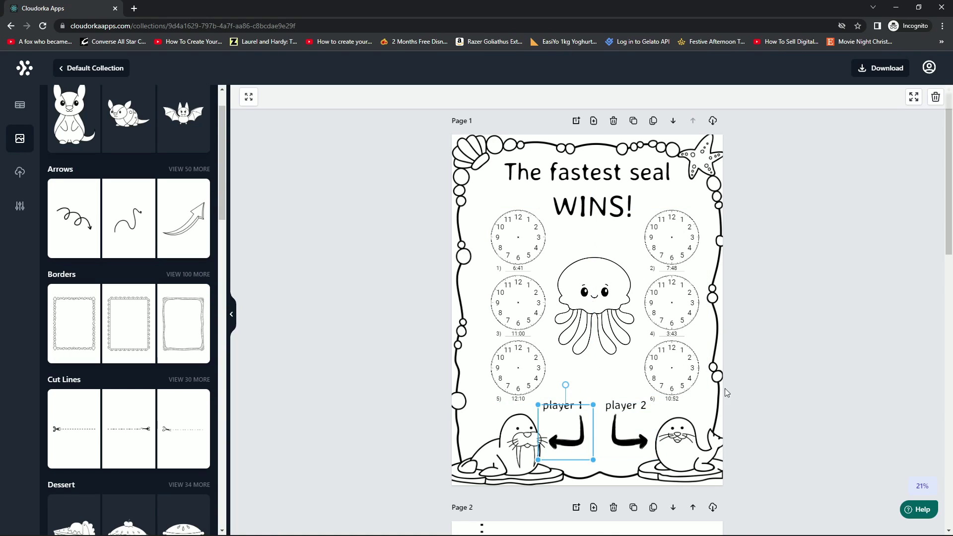
click(595, 302)
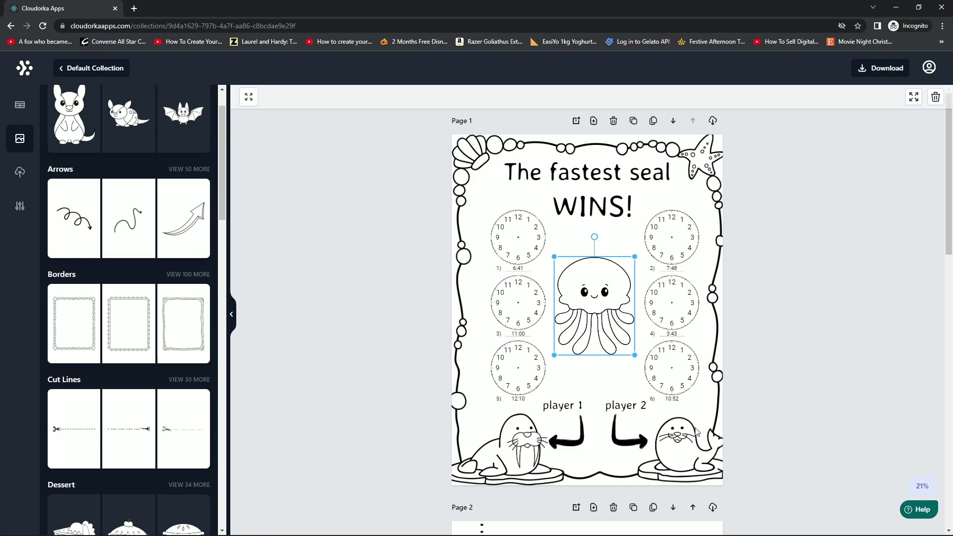
click(800, 299)
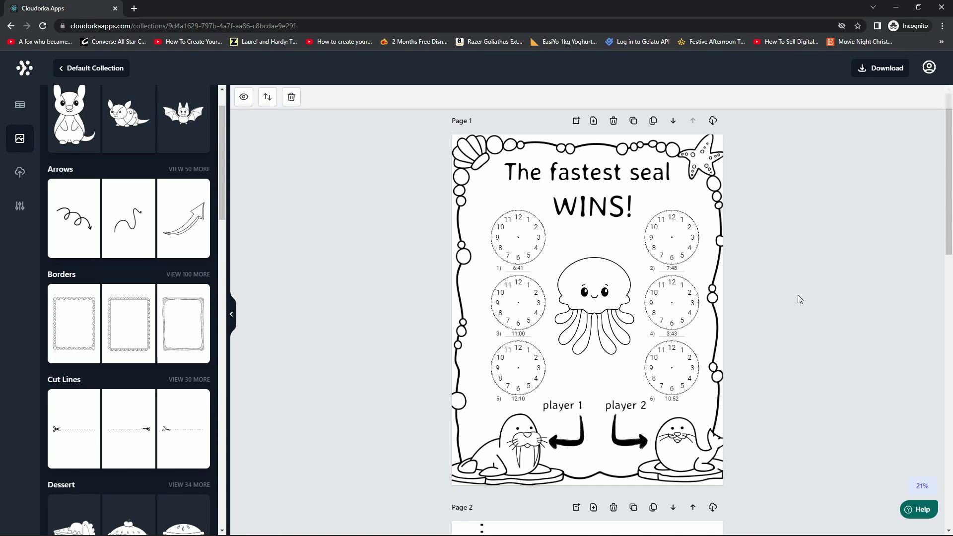
Examine the addition worksheet with the scissors cut line on page 2 and the design on page 3.
scroll(798, 295, down, 7)
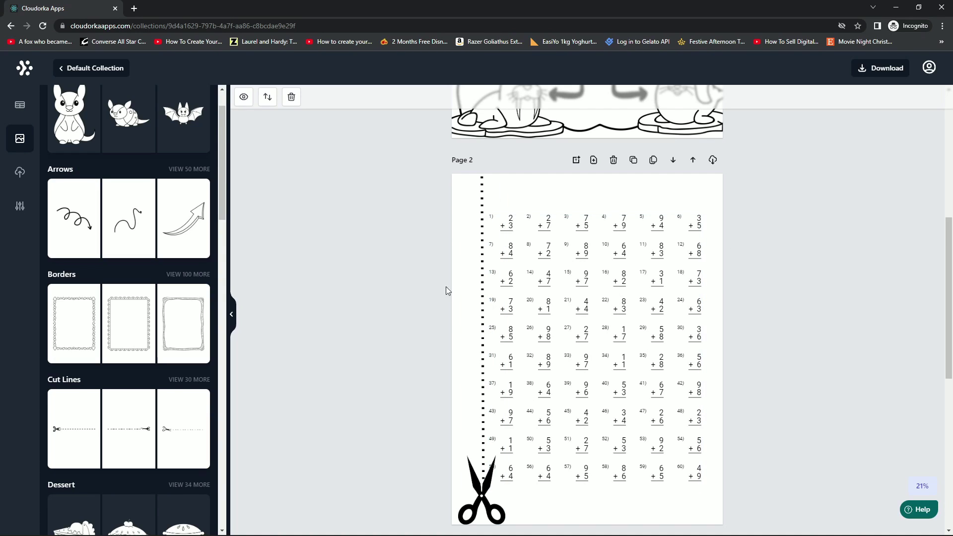
scroll(161, 285, down, 1)
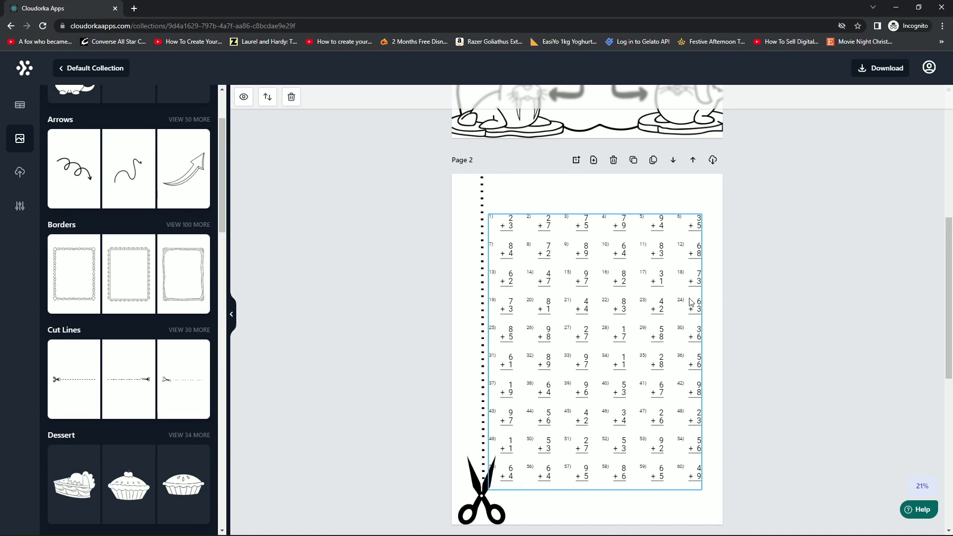
scroll(720, 298, down, 1)
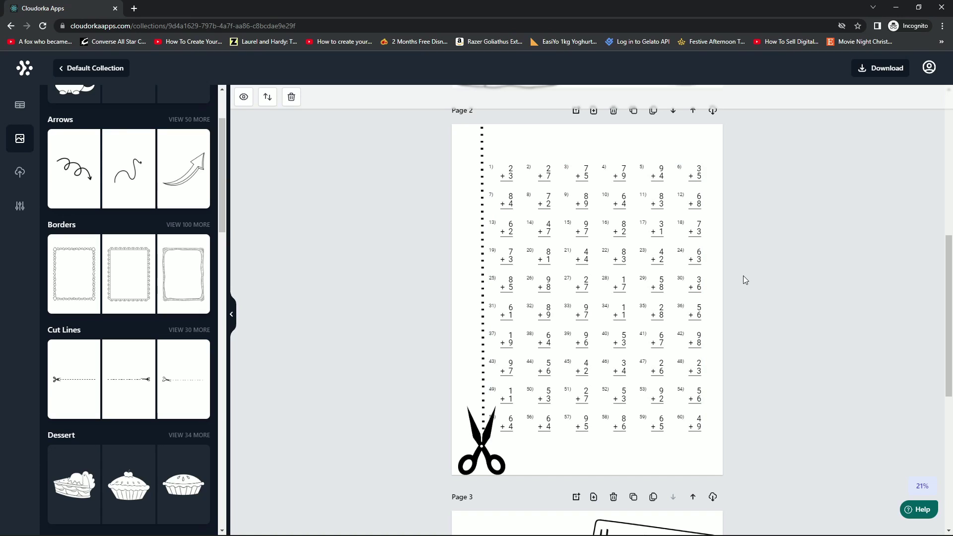
scroll(744, 280, down, 7)
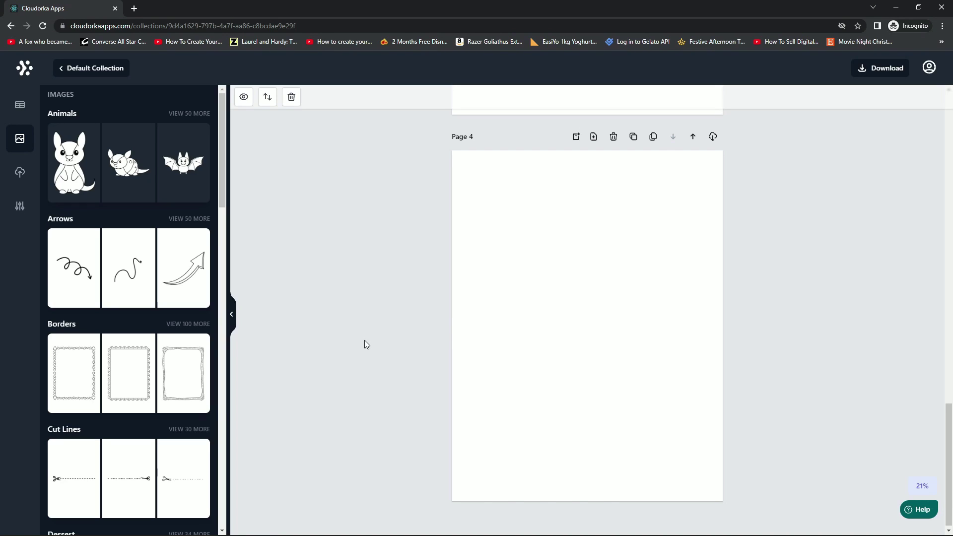
Look through the sample image pages from page 4 to page 12, covering animals, fruit, holiday items, school objects, sports balls and vehicles.
scroll(156, 318, down, 1)
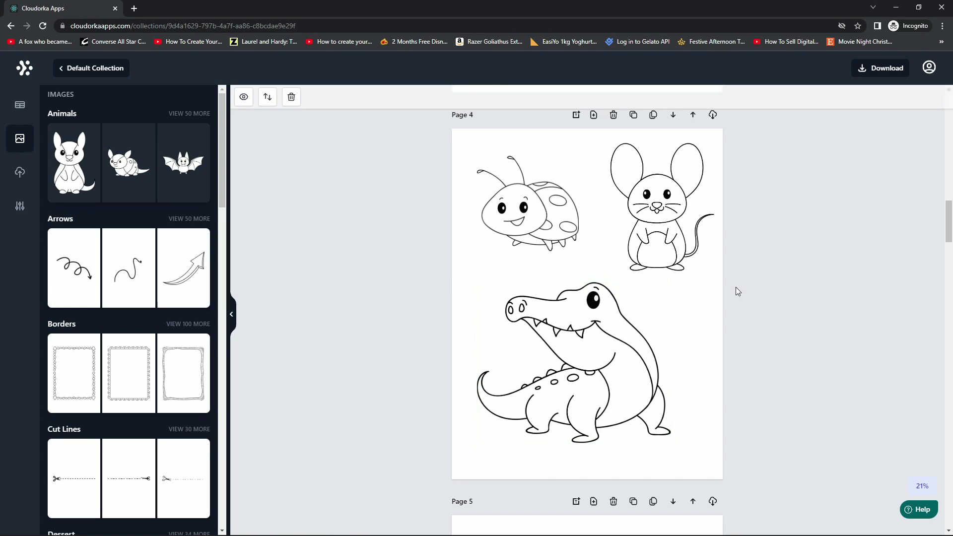
drag(950, 222, 924, 375)
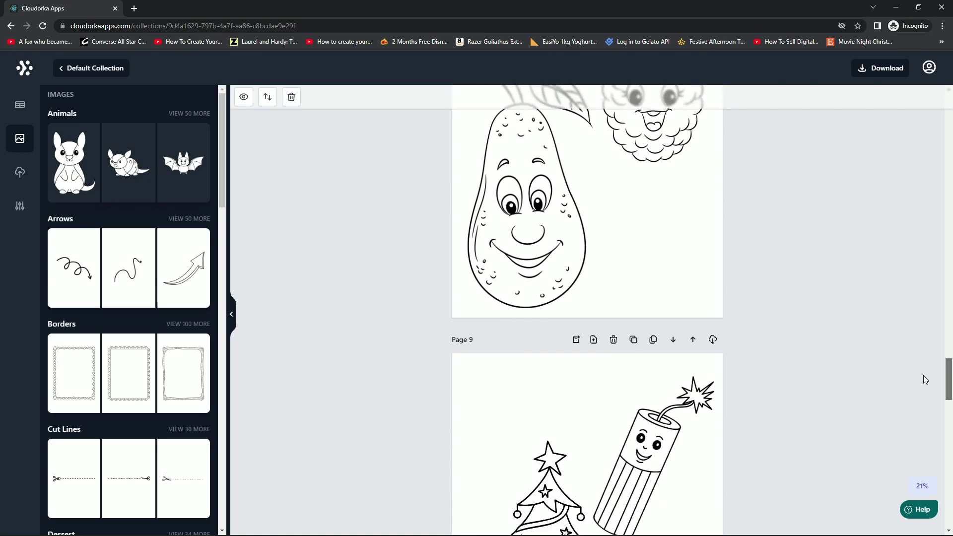
scroll(924, 375, down, 5)
scroll(789, 345, down, 4)
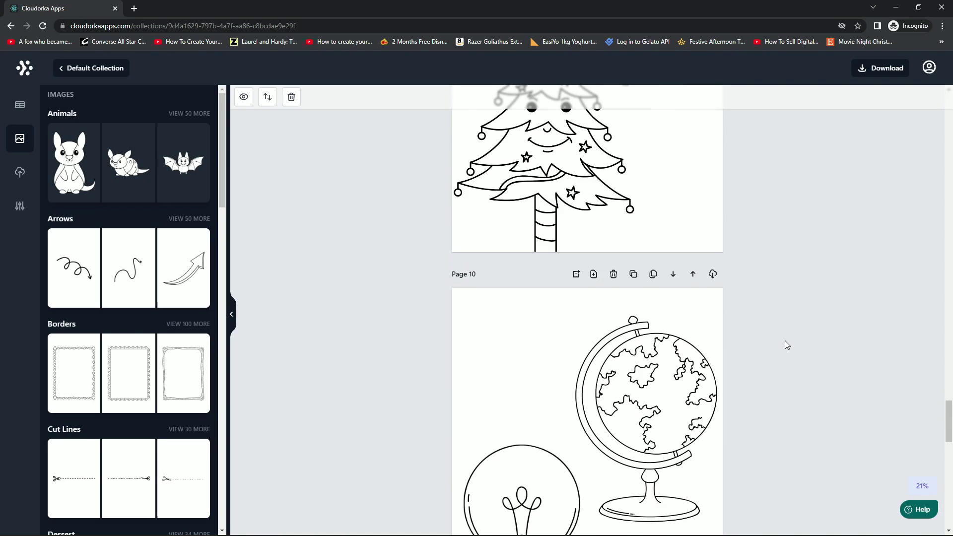
scroll(786, 344, down, 6)
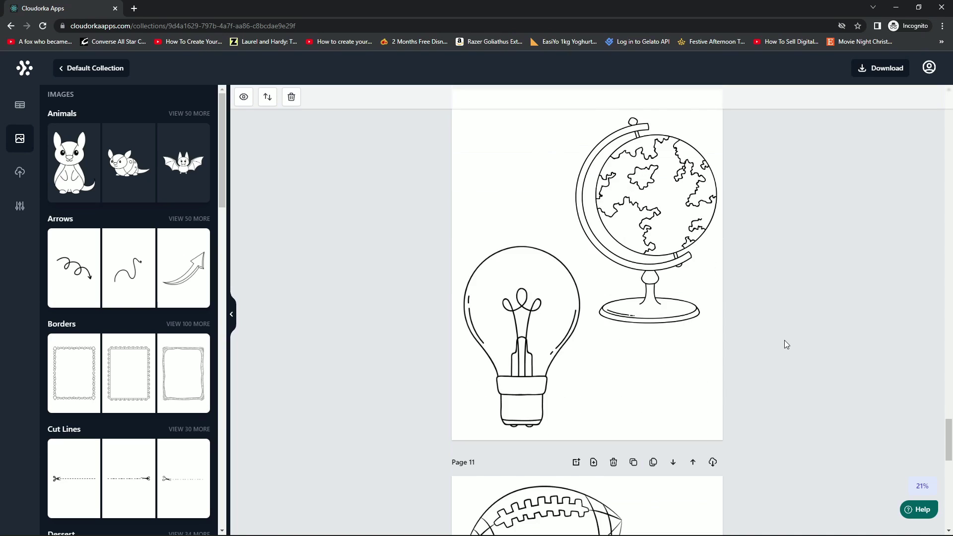
scroll(770, 343, down, 11)
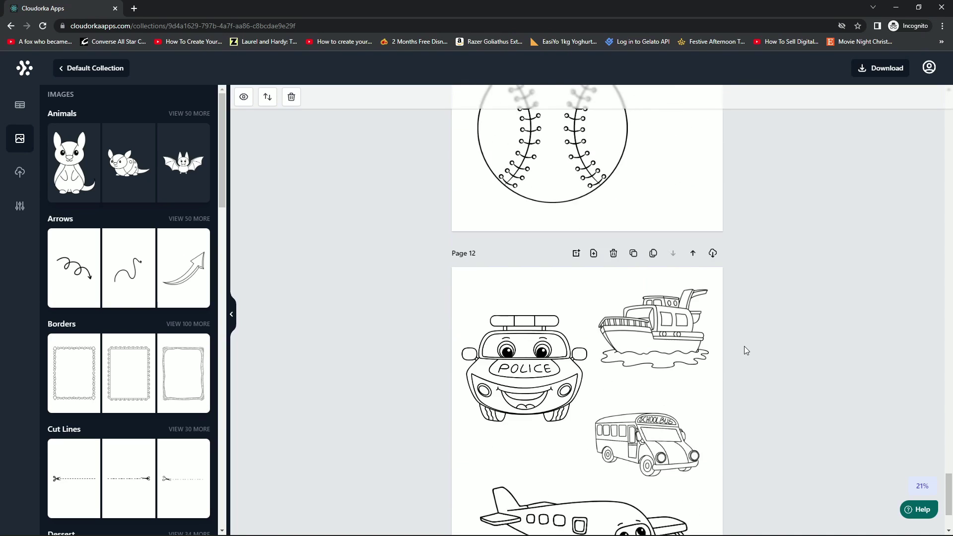
scroll(743, 349, down, 2)
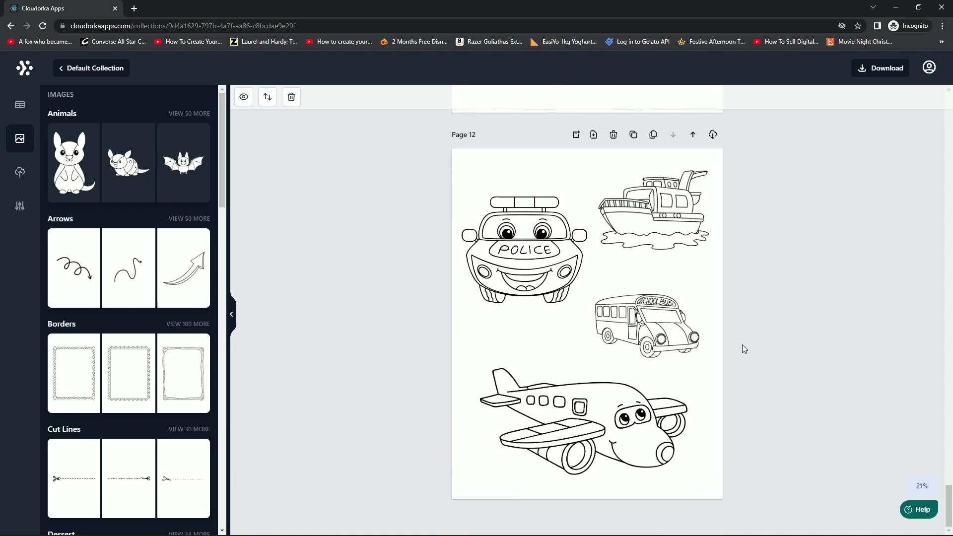
scroll(743, 344, down, 8)
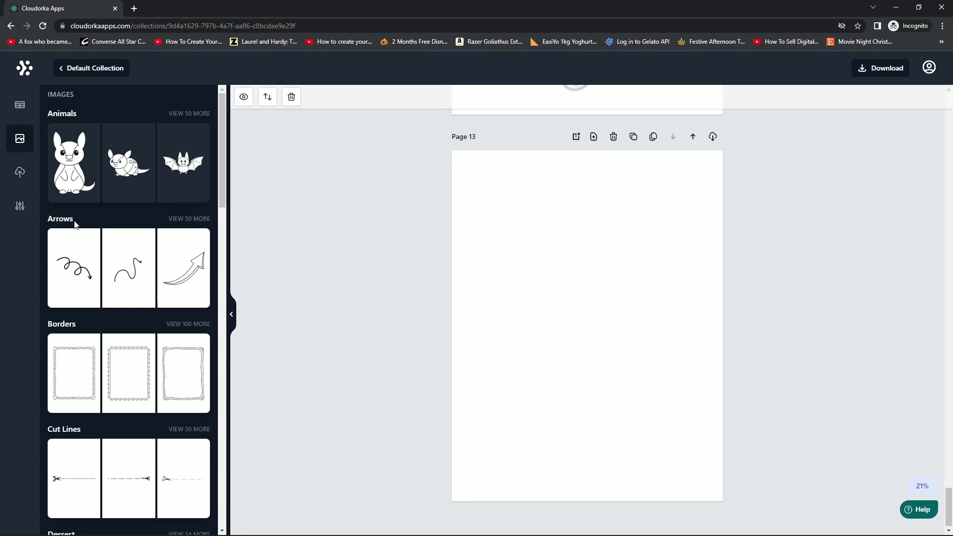
View the full Arrows image category and return to the category overview.
click(192, 219)
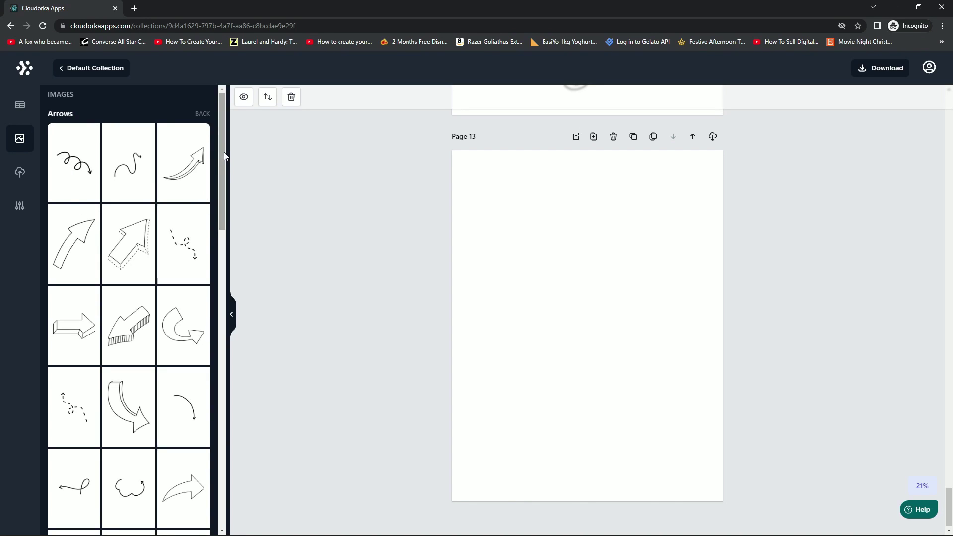
mouse_move(223, 149)
mouse_down()
mouse_move(211, 381)
mouse_move(225, 446)
mouse_move(221, 150)
mouse_up()
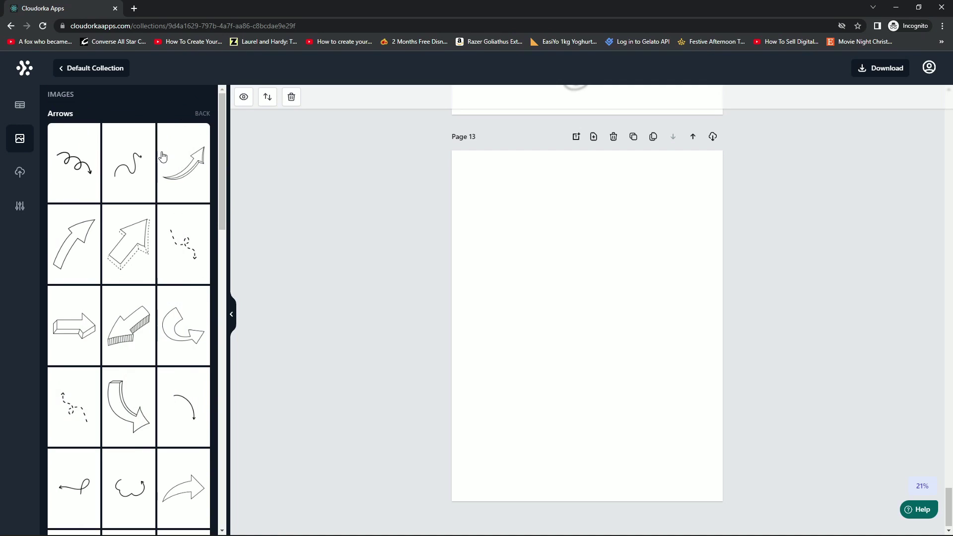
click(202, 114)
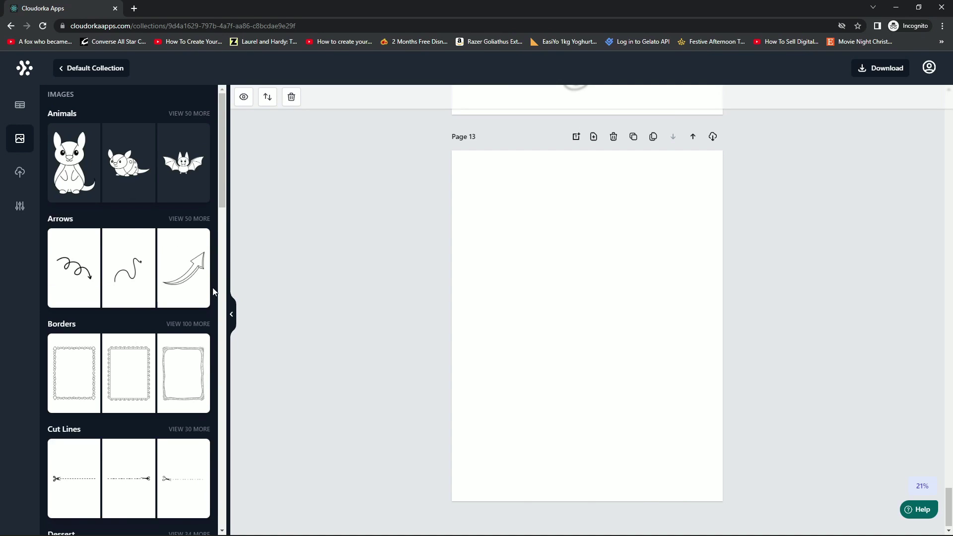
Find the underwater border with fish and coral in the Borders category and place it on blank page 13.
click(180, 332)
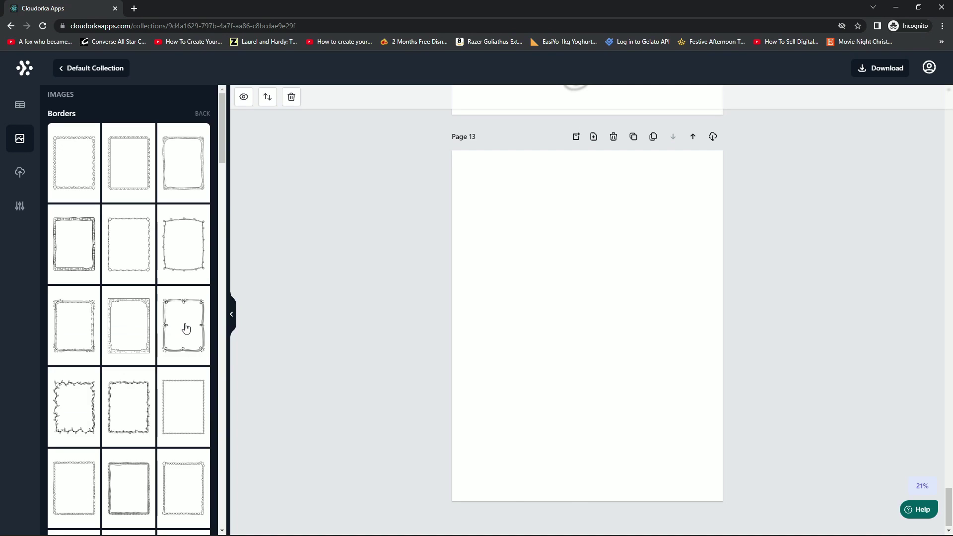
drag(222, 151, 221, 249)
drag(222, 245, 219, 390)
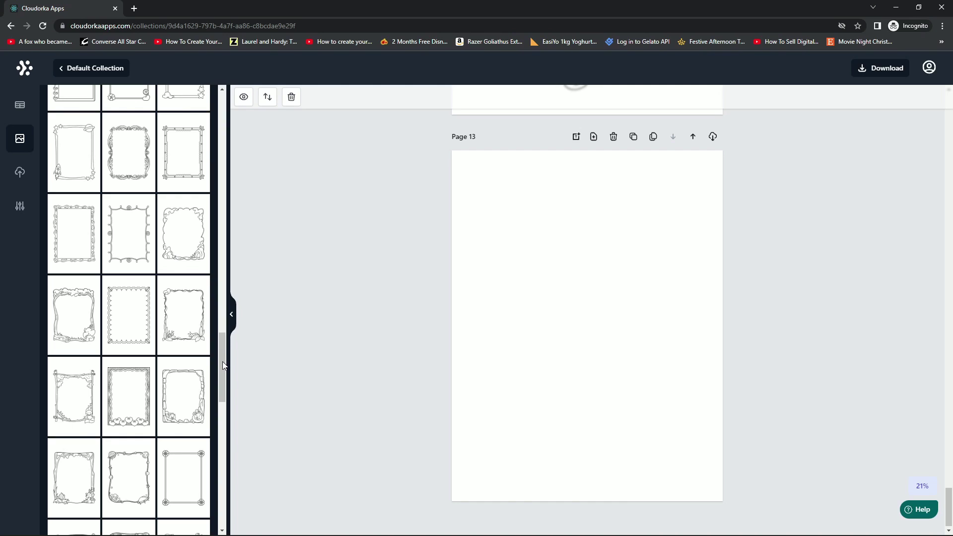
drag(221, 371, 225, 471)
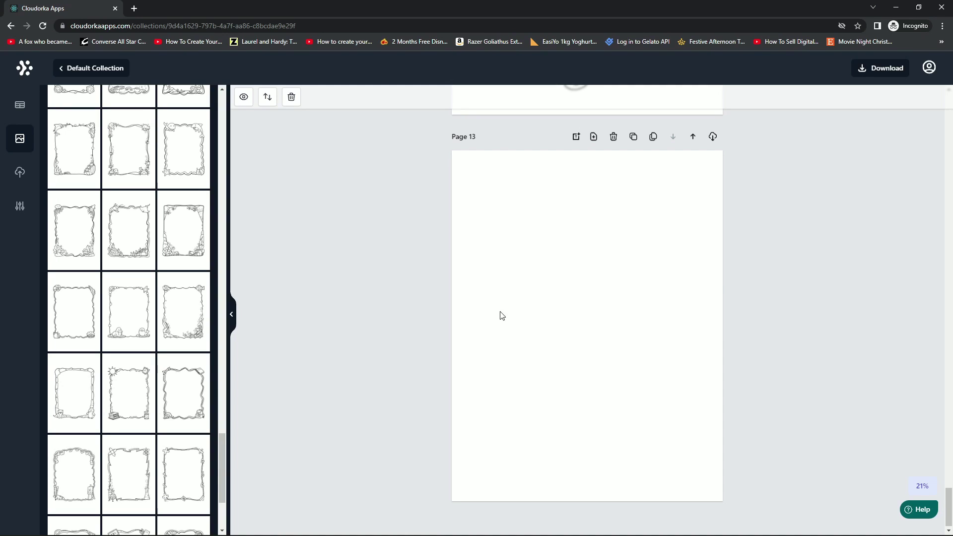
drag(675, 211, 668, 204)
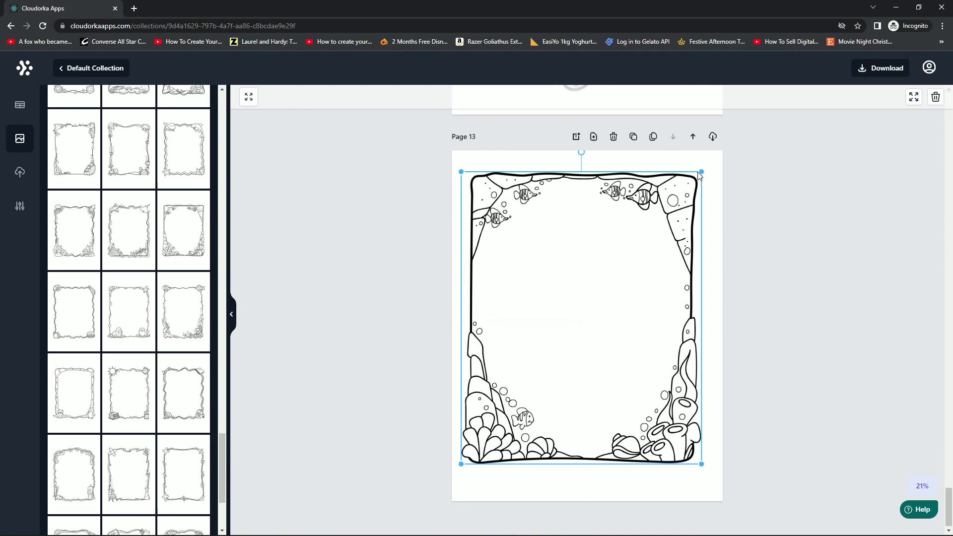
Enlarge the underwater border on page 13 and reposition it so it is centred and nearly fills the page.
drag(698, 174, 715, 155)
drag(650, 307, 647, 326)
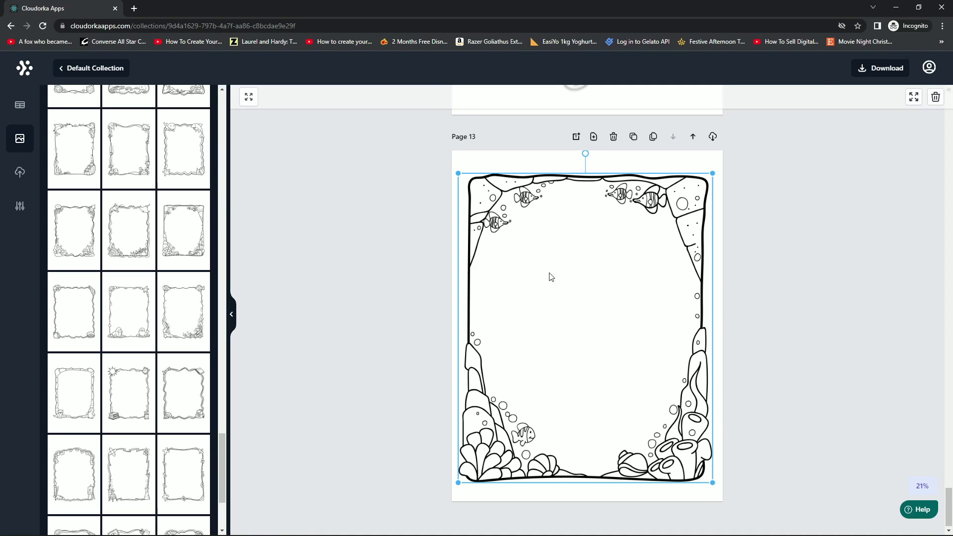
scroll(110, 364, down, 2)
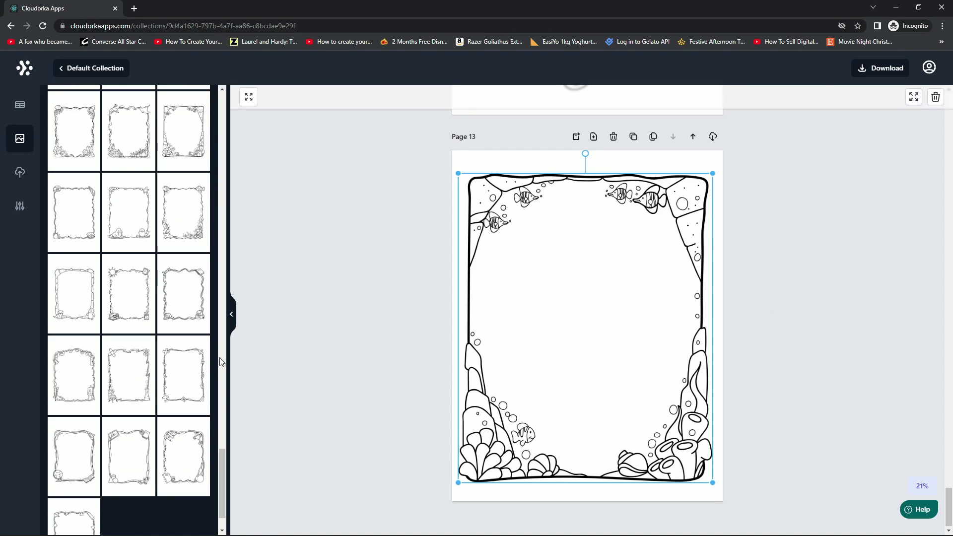